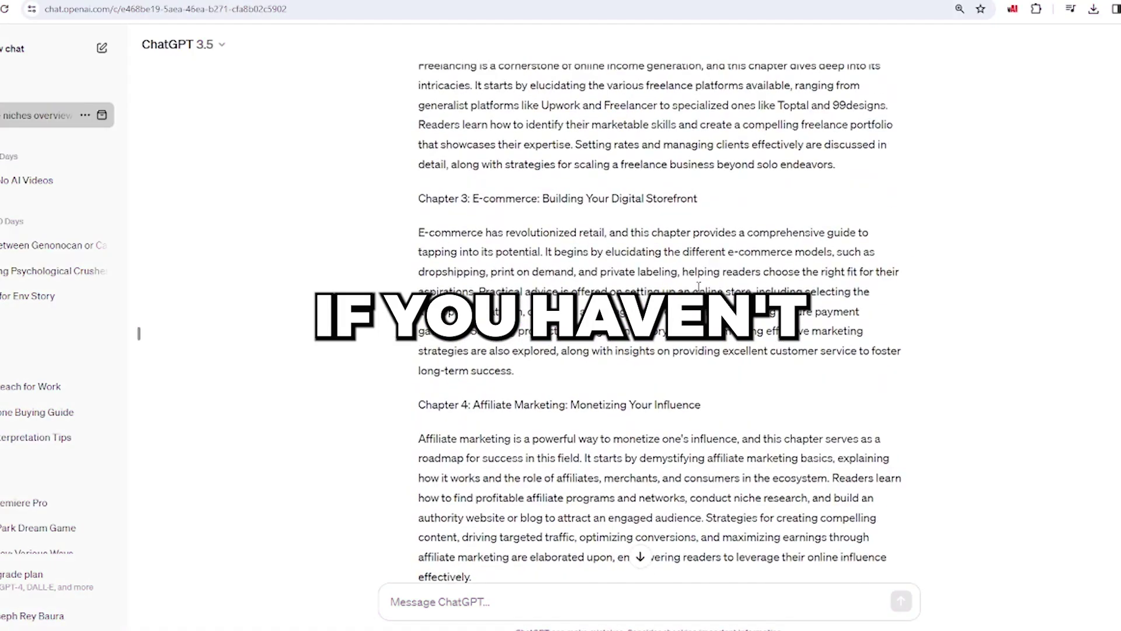
- Review ChatGPT's five most profitable niches, highlighting Finance and Investment
{"action": "scroll", "coordinate": [361, 375], "scroll_direction": "down", "scroll_amount": 12}
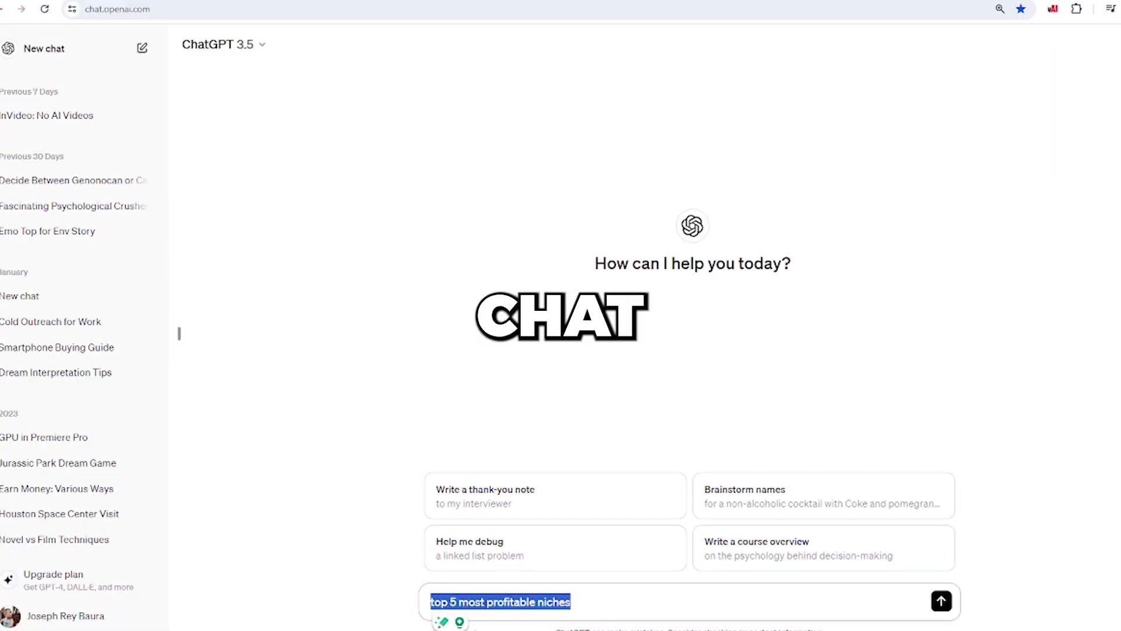
{"action": "left_click", "coordinate": [559, 607]}
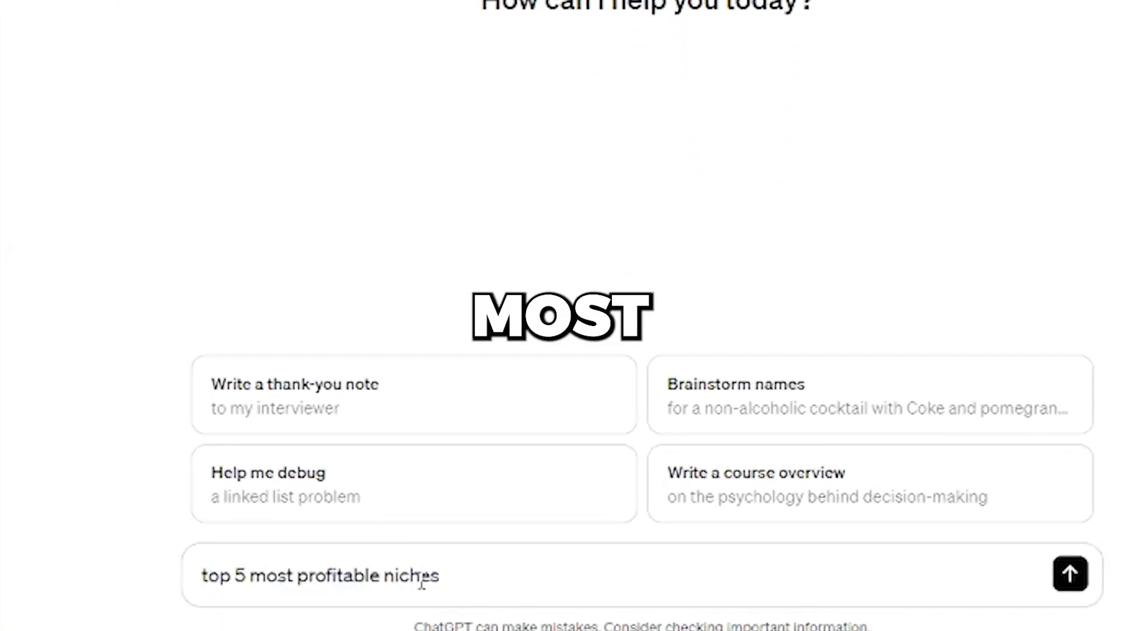
{"action": "left_click_drag", "start_coordinate": [444, 590], "coordinate": [375, 581]}
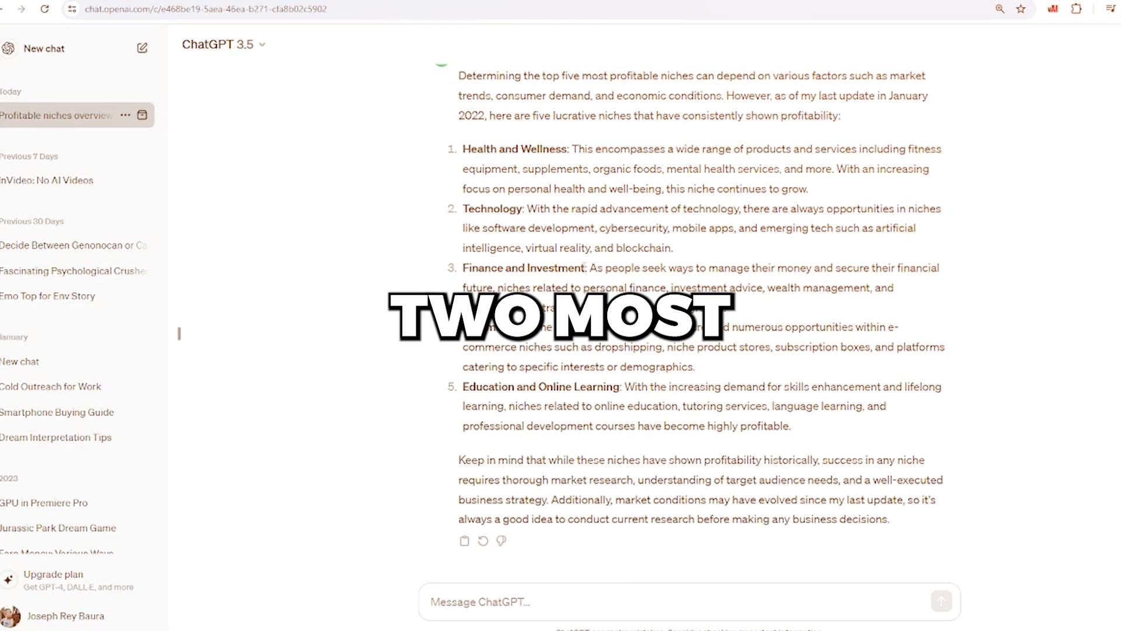
{"action": "left_click_drag", "start_coordinate": [585, 267], "coordinate": [536, 267]}
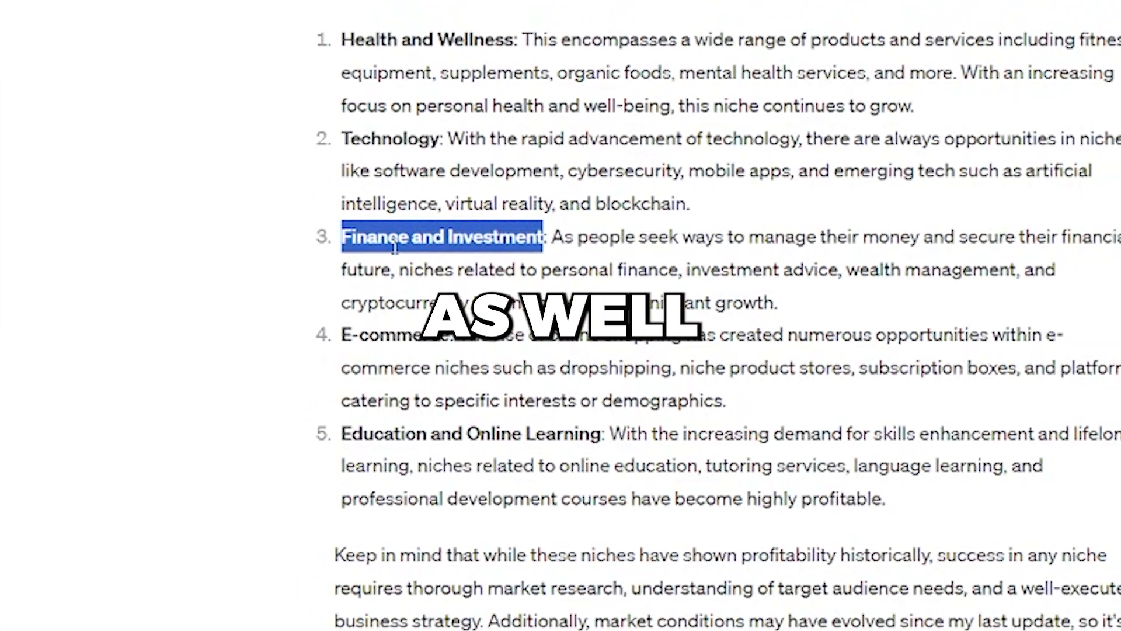
{"action": "left_click", "coordinate": [203, 317]}
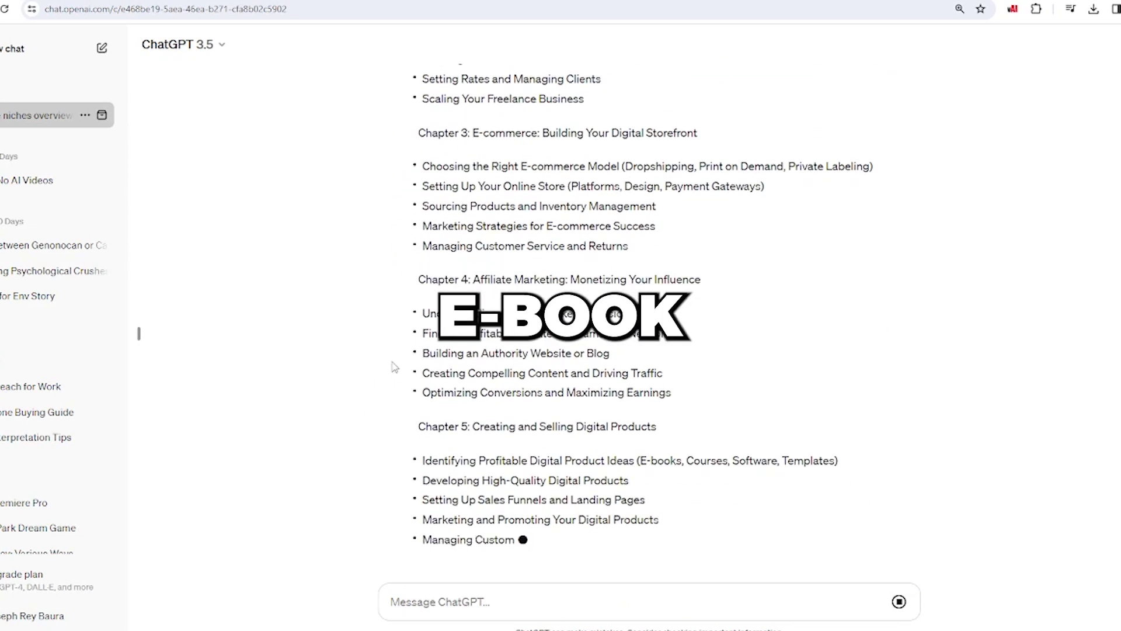
- Read the outline's title 'Unlocking Online Wealth' and its Chapter 1 and 2 lines
{"action": "scroll", "coordinate": [393, 292], "scroll_direction": "up", "scroll_amount": 6}
{"action": "left_click_drag", "start_coordinate": [418, 190], "coordinate": [840, 195]}
{"action": "key", "text": "ctrl+c"}
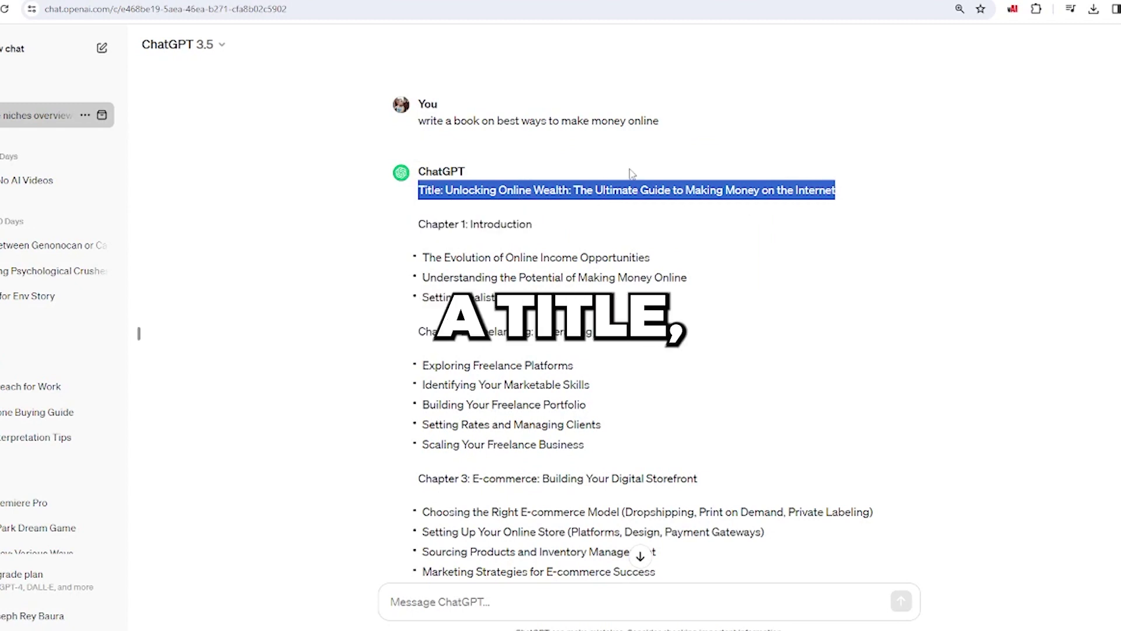
{"action": "left_click", "coordinate": [337, 314]}
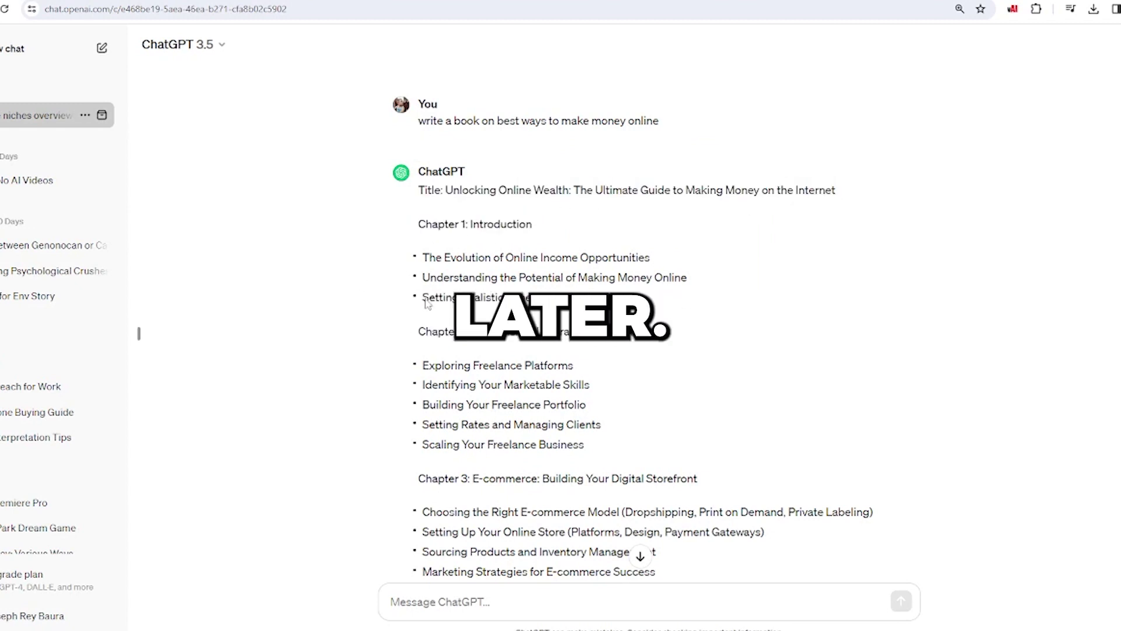
{"action": "scroll", "coordinate": [420, 221], "scroll_direction": "down", "scroll_amount": 2}
{"action": "left_click_drag", "start_coordinate": [532, 224], "coordinate": [658, 218]}
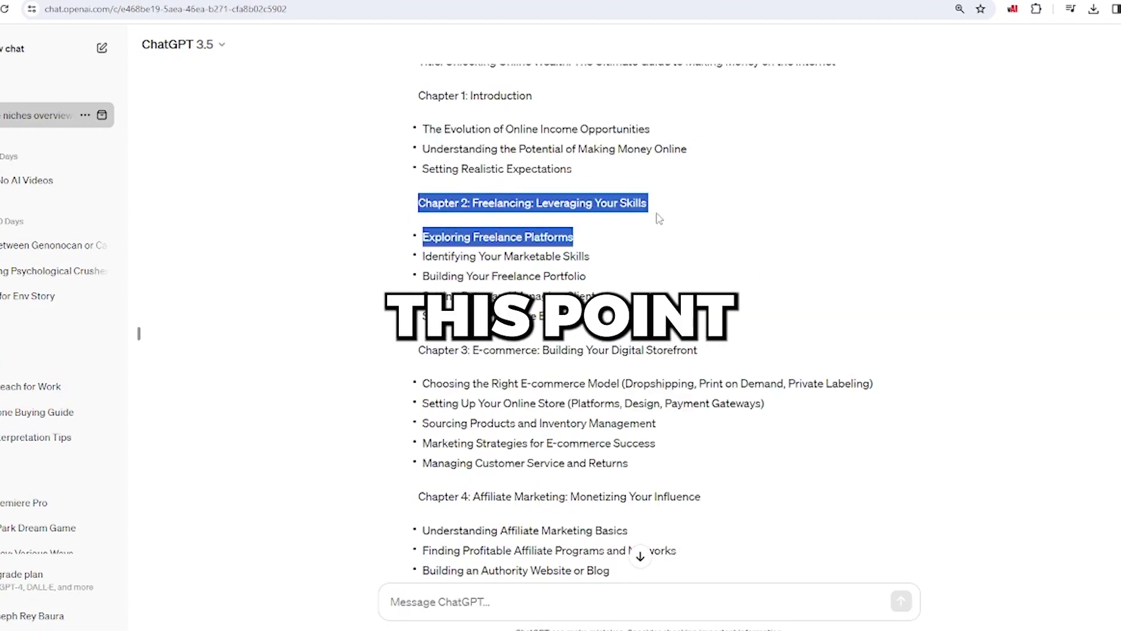
{"action": "left_click", "coordinate": [649, 214]}
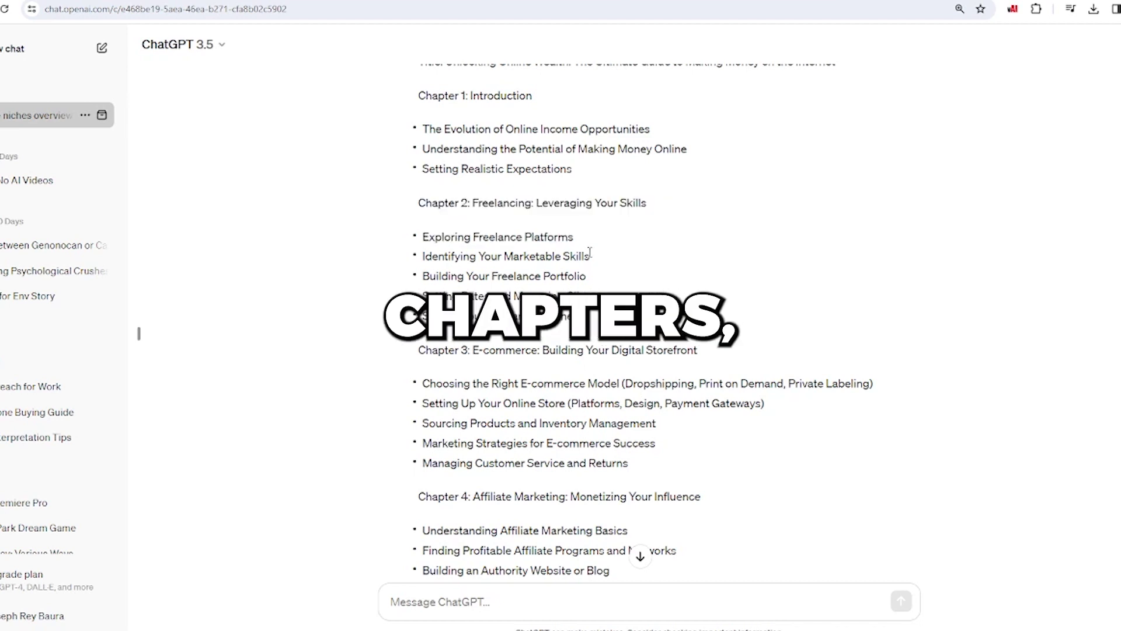
{"action": "left_click_drag", "start_coordinate": [450, 260], "coordinate": [417, 97]}
{"action": "left_click", "coordinate": [581, 272]}
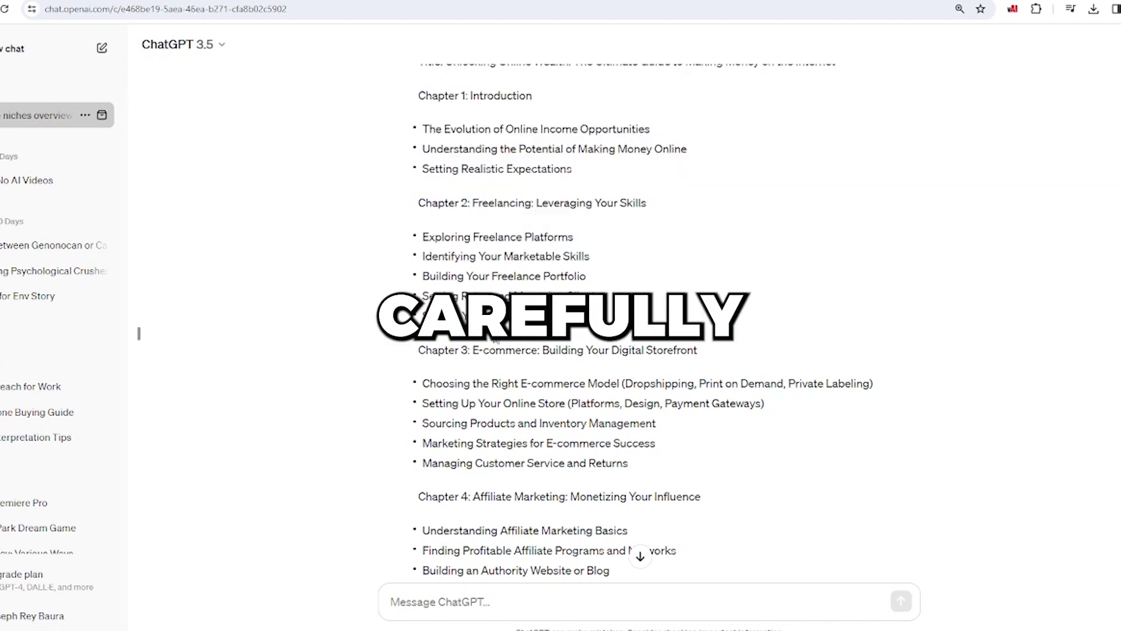
- Continue through Building Your Freelance Portfolio and Chapter 3 E-commerce to the later chapters
{"action": "left_click_drag", "start_coordinate": [581, 271], "coordinate": [455, 278]}
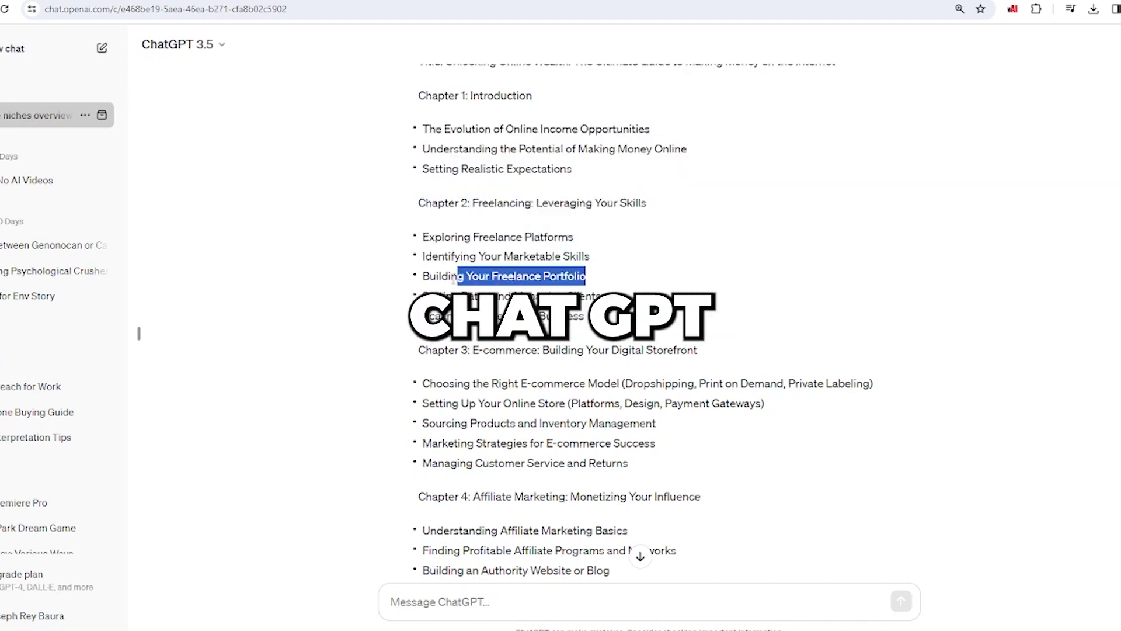
{"action": "left_click", "coordinate": [377, 395]}
{"action": "left_click_drag", "start_coordinate": [502, 351], "coordinate": [426, 353]}
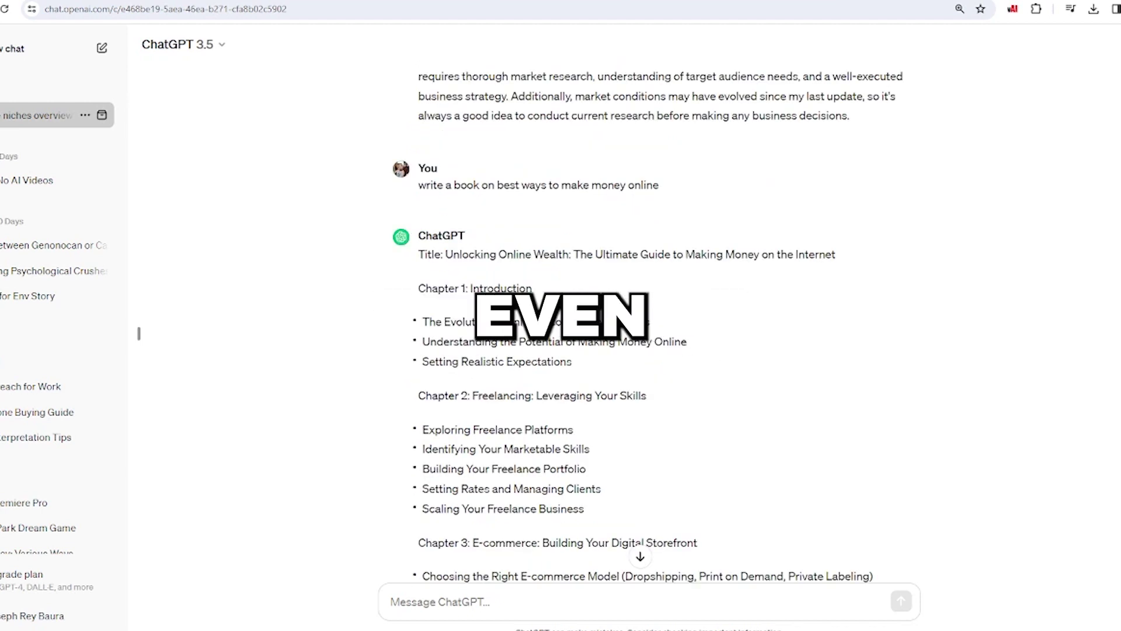
{"action": "scroll", "coordinate": [648, 326], "scroll_direction": "down", "scroll_amount": 4}
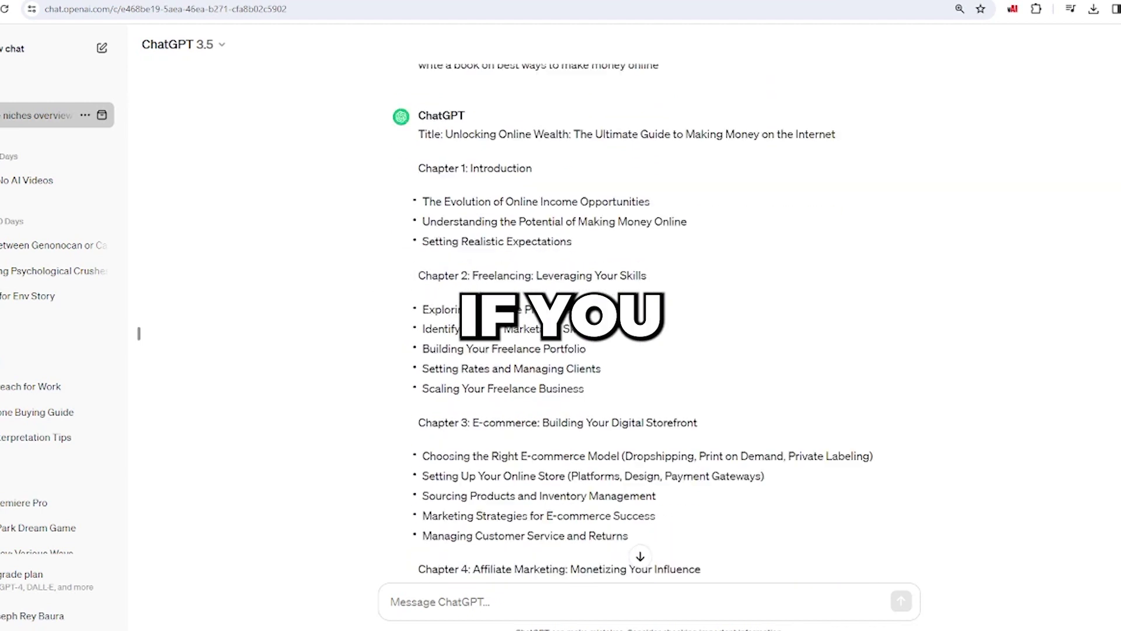
{"action": "scroll", "coordinate": [648, 326], "scroll_direction": "down", "scroll_amount": 10}
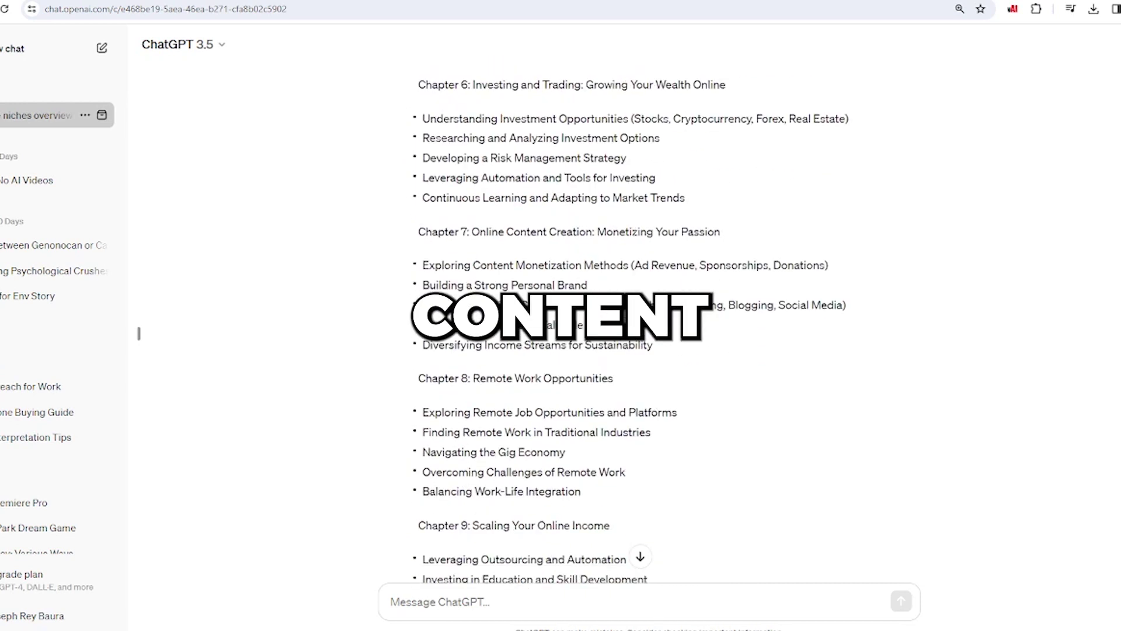
{"action": "scroll", "coordinate": [648, 326], "scroll_direction": "down", "scroll_amount": 6}
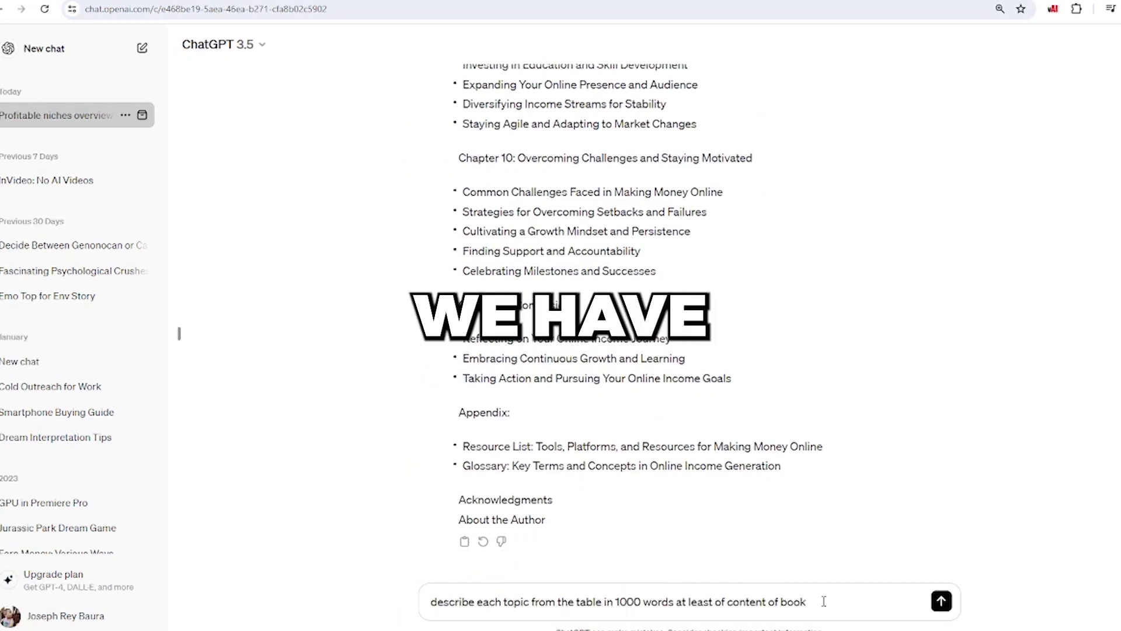
- Send the 'describe each topic' prompt with the book title pasted in
{"action": "left_click_drag", "start_coordinate": [766, 601], "coordinate": [533, 601]}
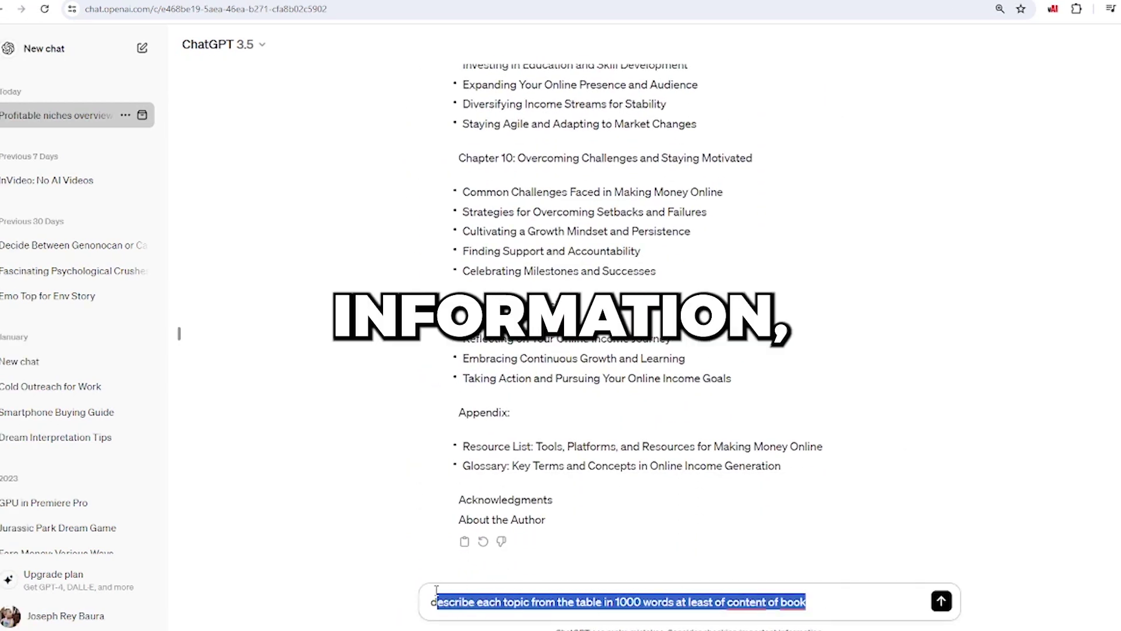
{"action": "left_click_drag", "start_coordinate": [436, 590], "coordinate": [430, 592]}
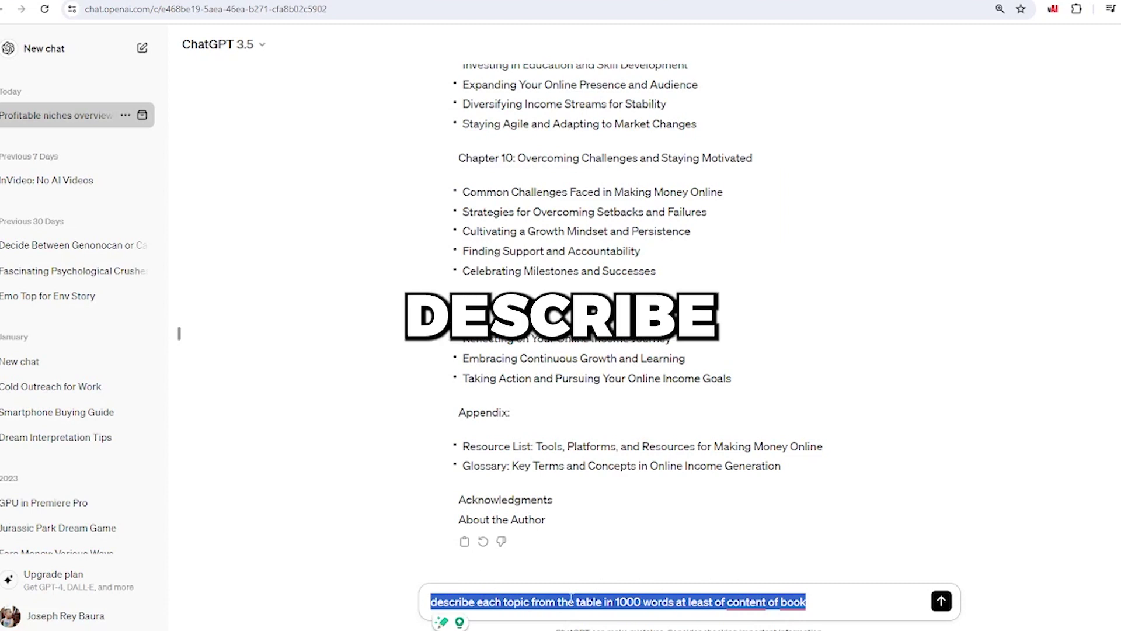
{"action": "left_click", "coordinate": [575, 599]}
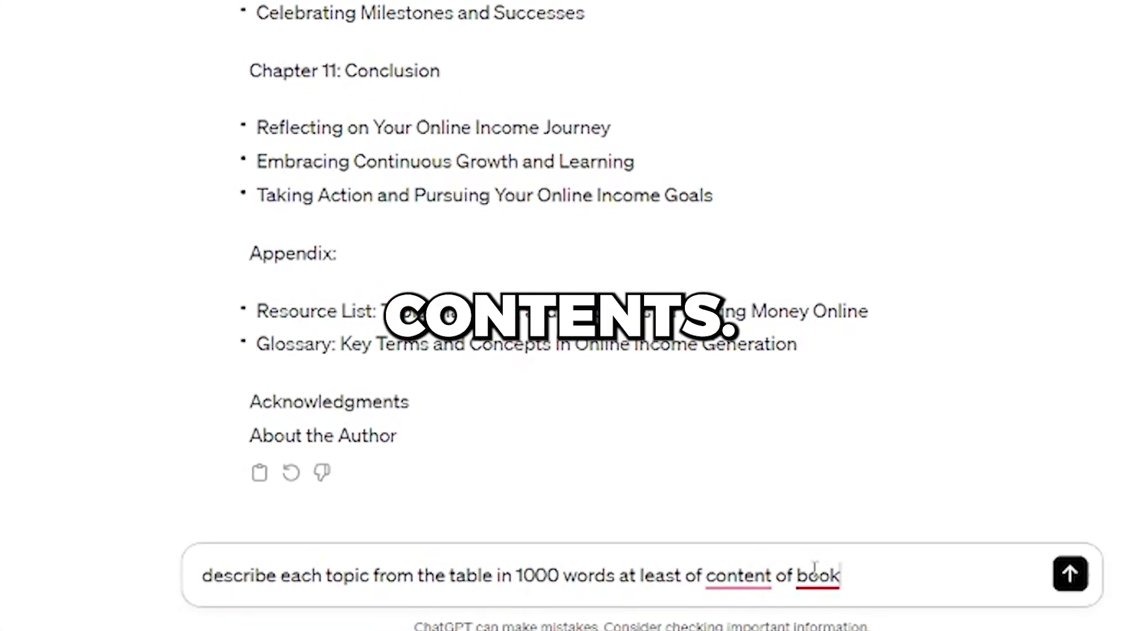
{"action": "left_click_drag", "start_coordinate": [835, 578], "coordinate": [323, 600]}
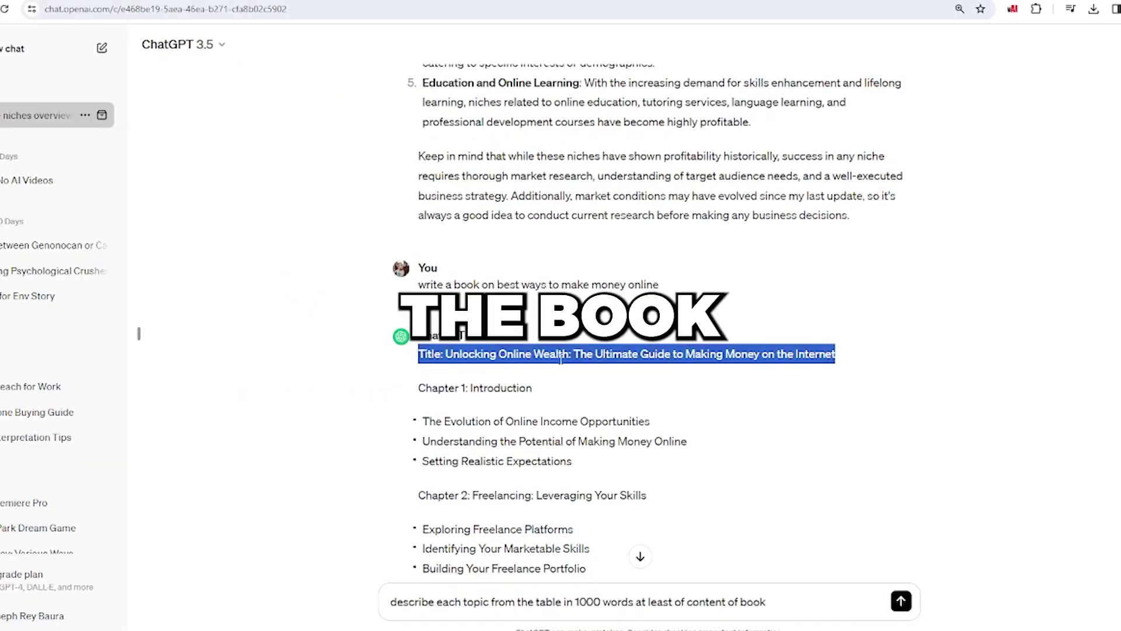
{"action": "key", "text": "ctrl+v"}
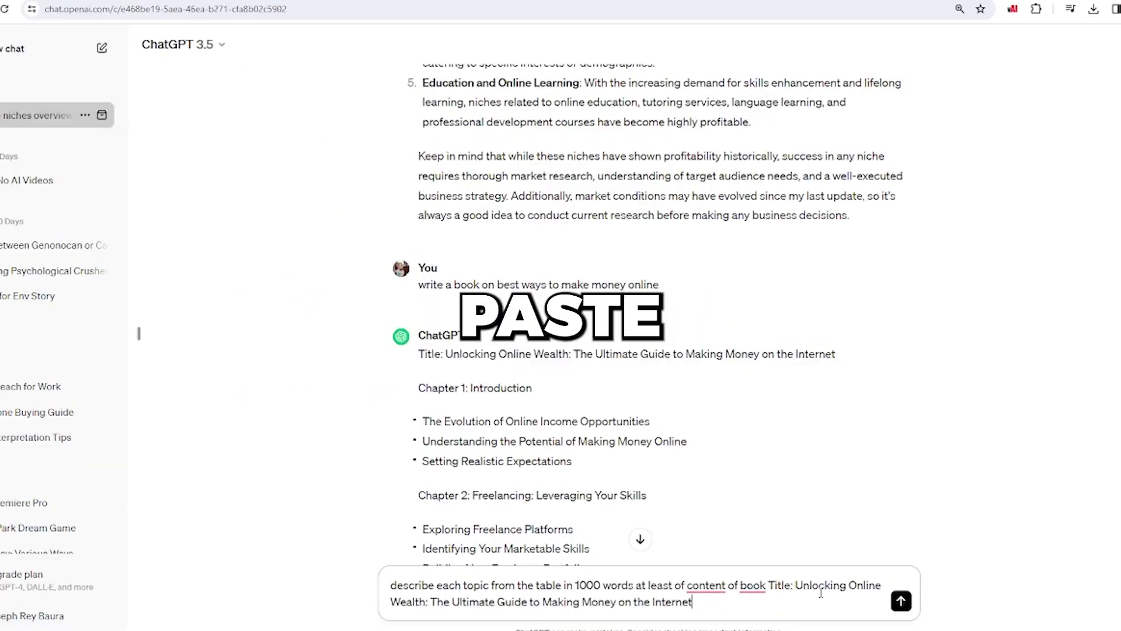
{"action": "key", "text": "Return"}
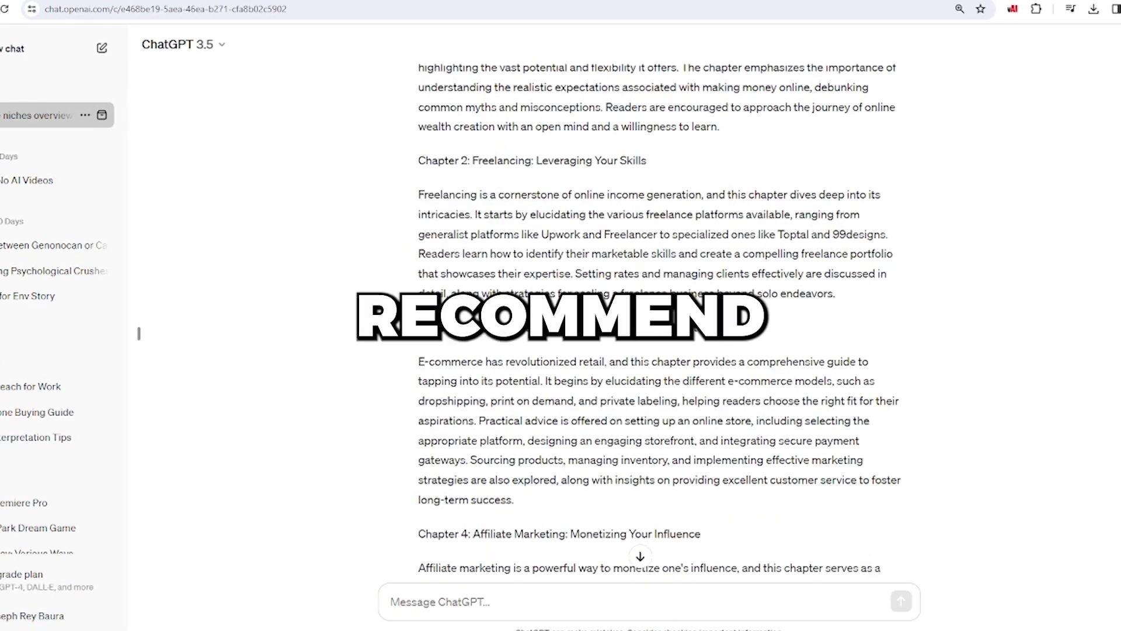
- Scroll through ChatGPT's chapter-by-chapter descriptions of the book
{"action": "scroll", "coordinate": [511, 371], "scroll_direction": "down", "scroll_amount": 5}
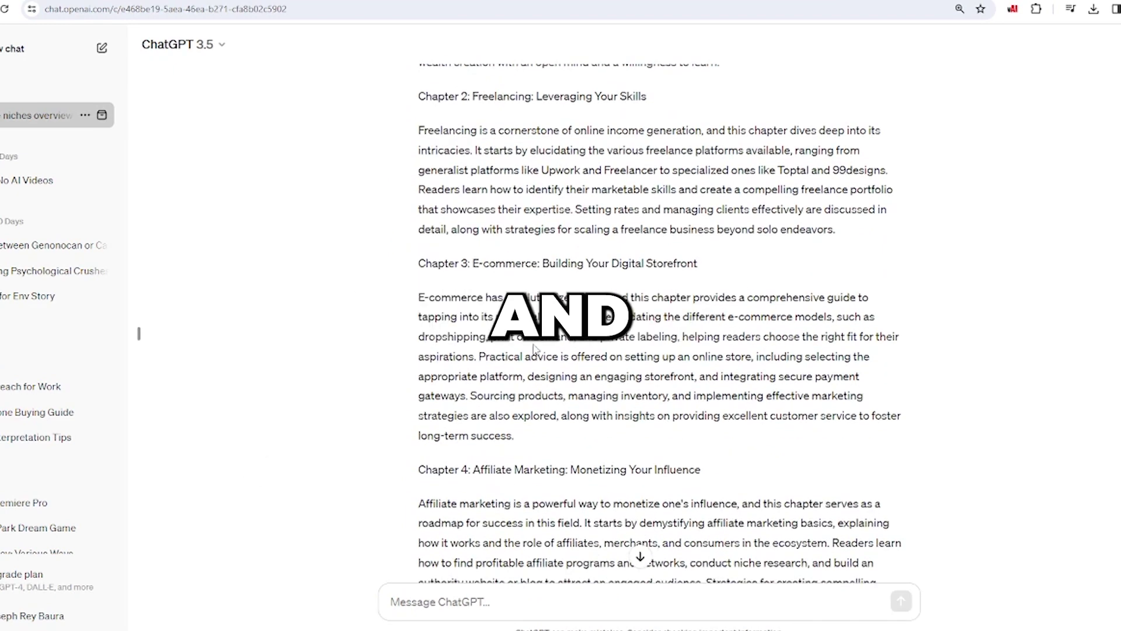
{"action": "scroll", "coordinate": [525, 367], "scroll_direction": "down", "scroll_amount": 6}
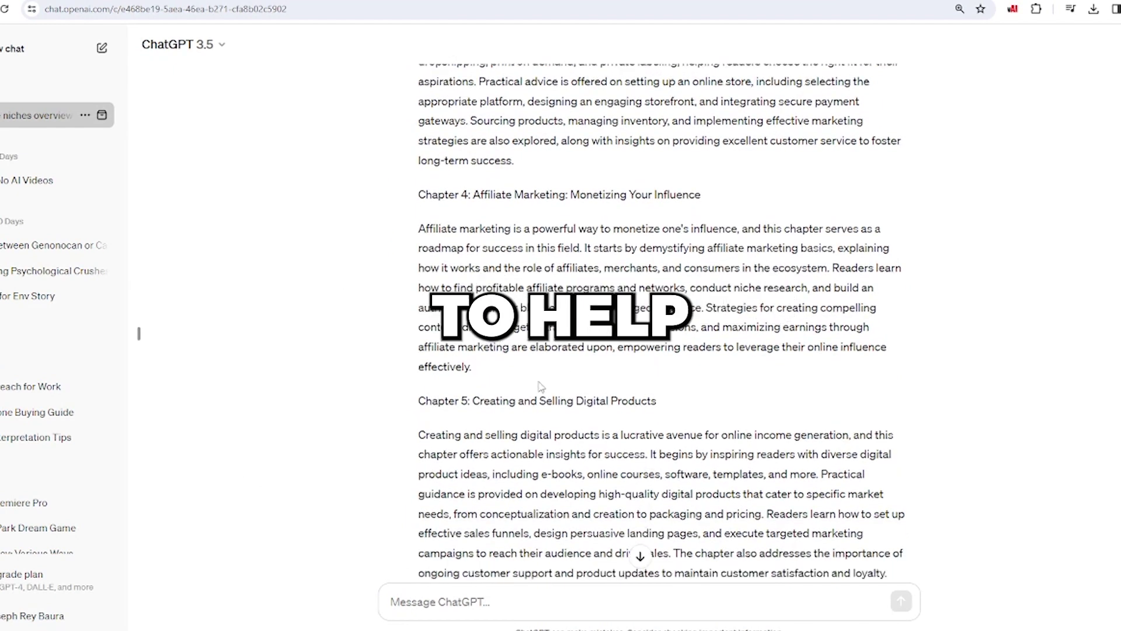
{"action": "scroll", "coordinate": [506, 380], "scroll_direction": "down", "scroll_amount": 15}
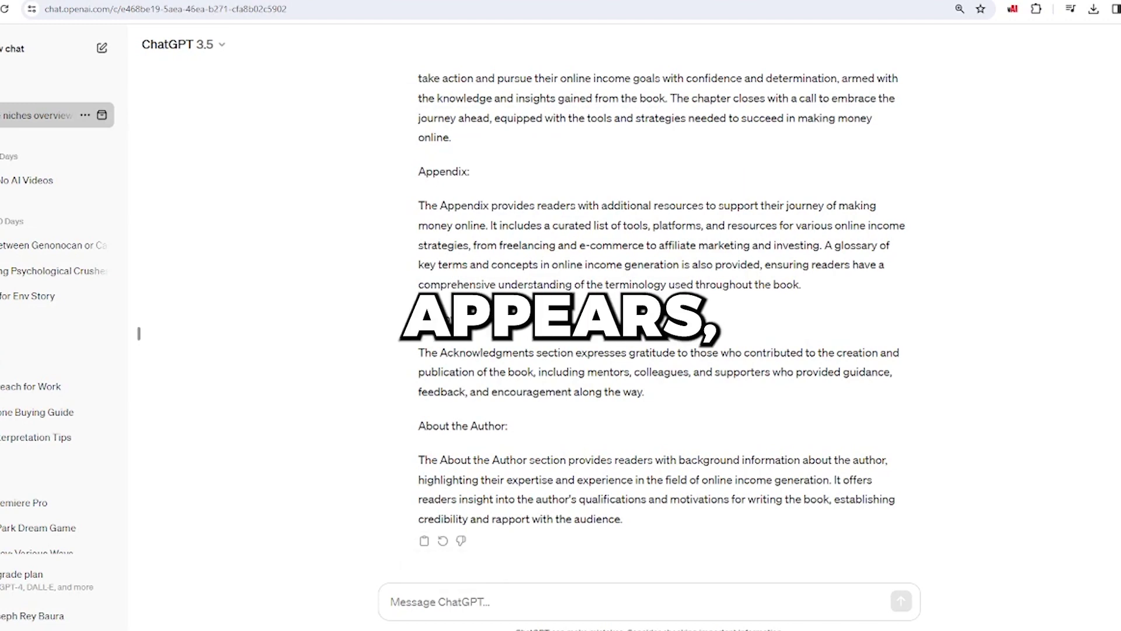
{"action": "scroll", "coordinate": [684, 262], "scroll_direction": "up", "scroll_amount": 14}
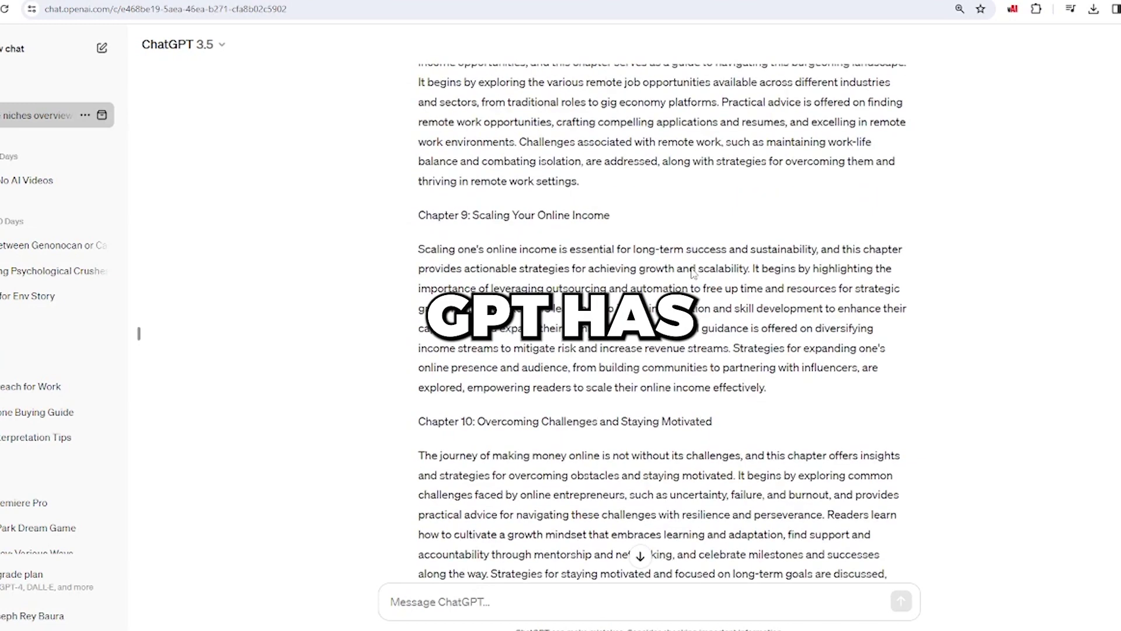
{"action": "scroll", "coordinate": [692, 271], "scroll_direction": "up", "scroll_amount": 15}
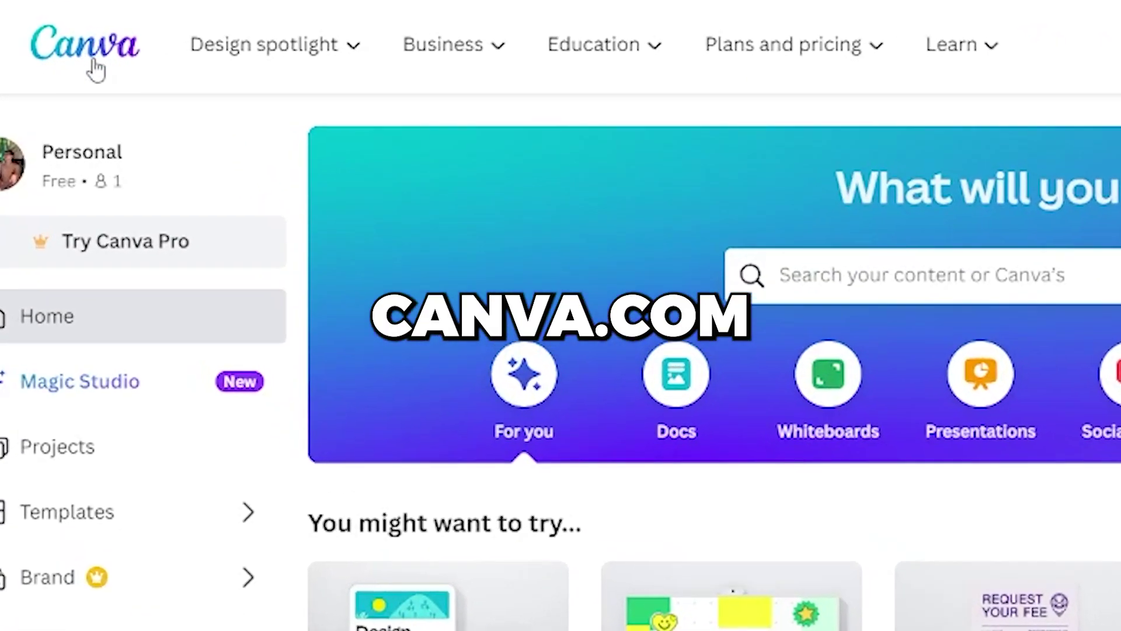
- Search Canva for 'ebook' and start a blank Ebook Cover design
{"action": "left_click", "coordinate": [850, 285]}
{"action": "type", "text": "eboo"}
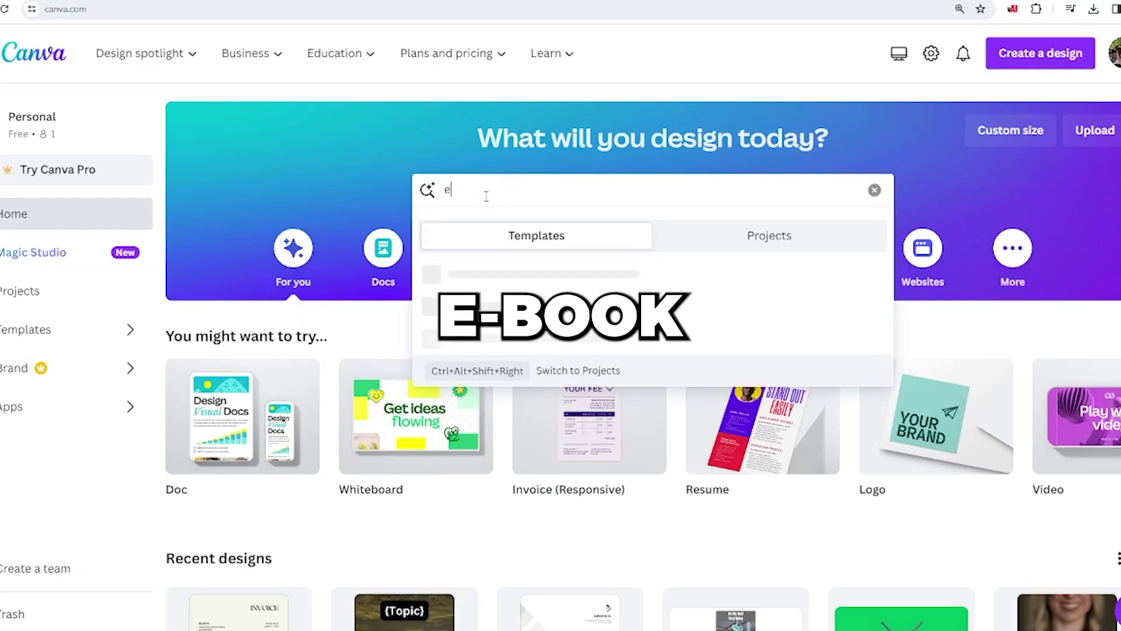
{"action": "type", "text": "k"}
{"action": "key", "text": "Return"}
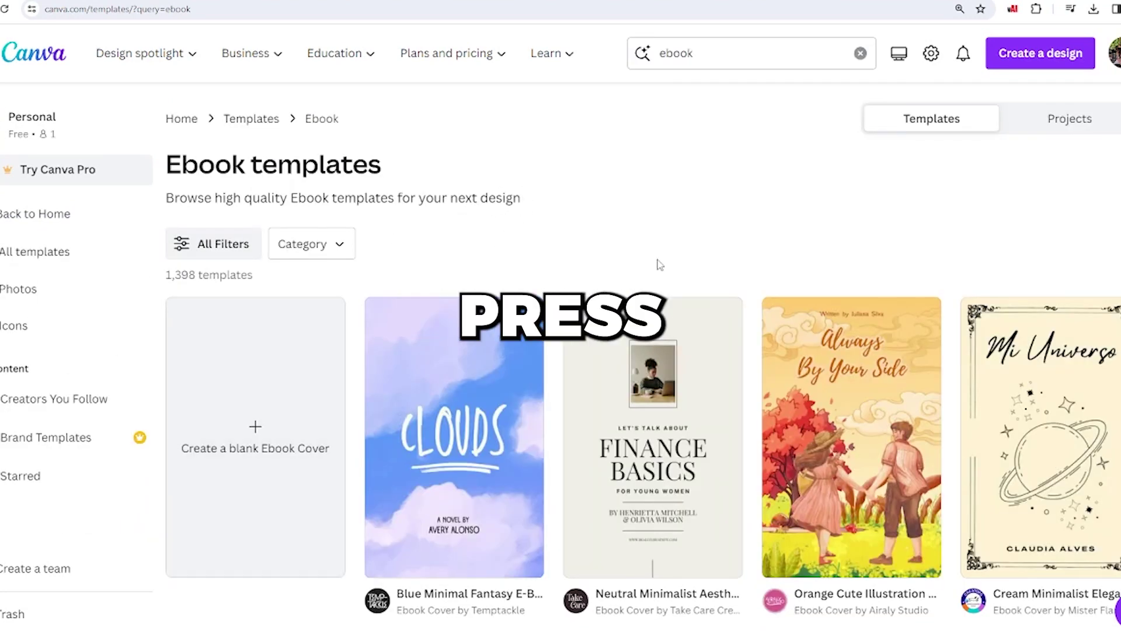
{"action": "scroll", "coordinate": [658, 264], "scroll_direction": "down", "scroll_amount": 5}
{"action": "scroll", "coordinate": [225, 426], "scroll_direction": "up", "scroll_amount": 5}
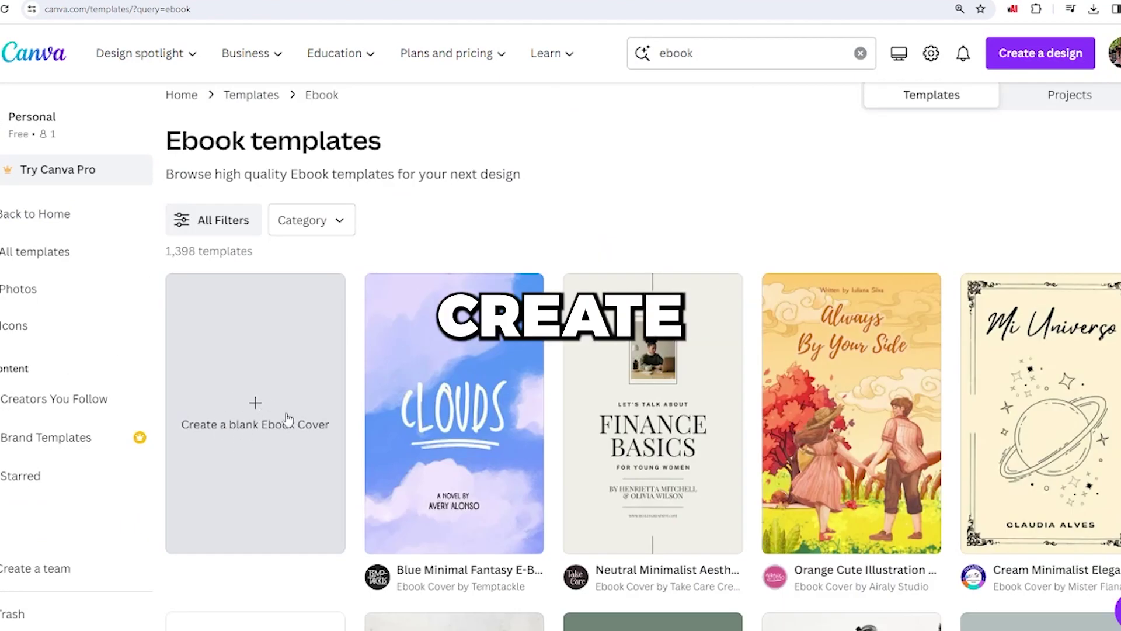
{"action": "left_click", "coordinate": [249, 407]}
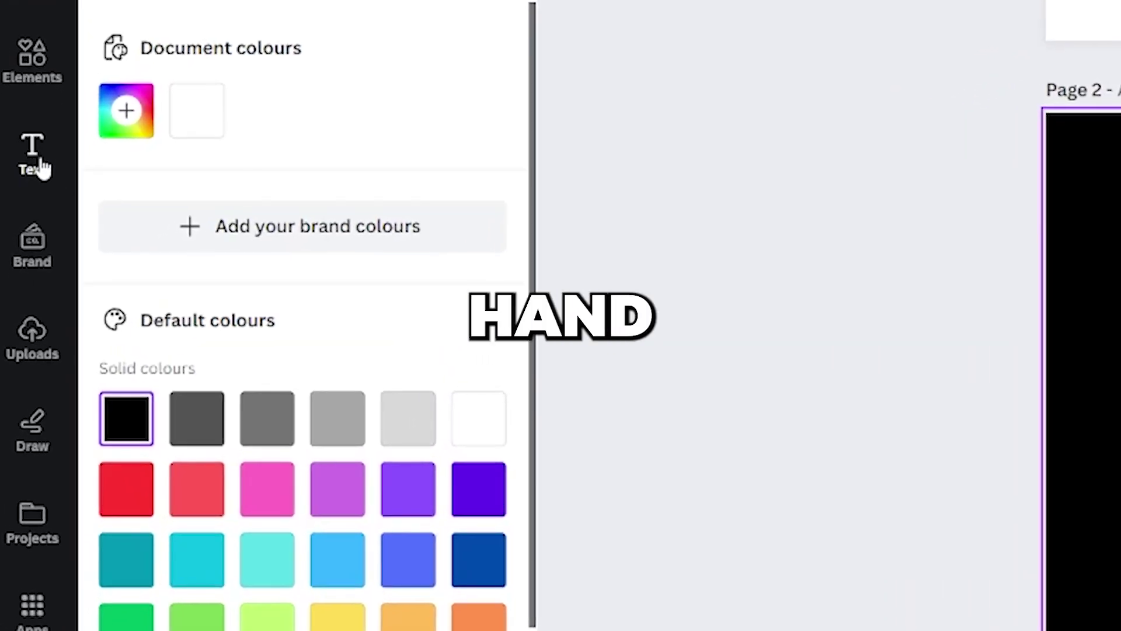
- Add a subheading and a body text box just beneath it at the top of page 2
{"action": "left_click", "coordinate": [35, 163]}
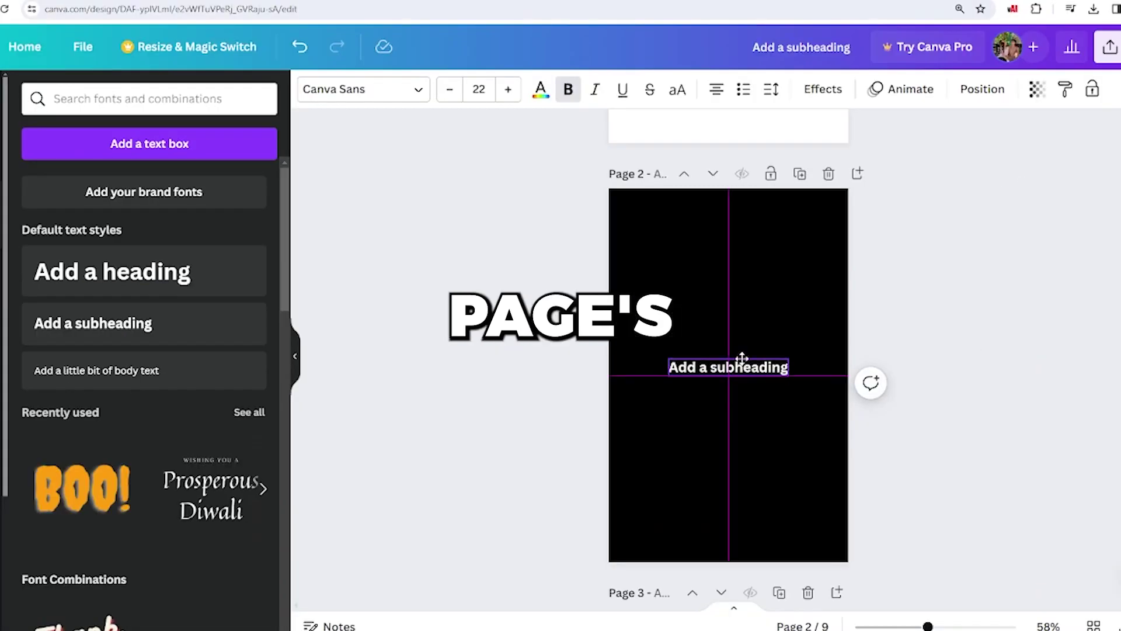
{"action": "left_click_drag", "start_coordinate": [741, 358], "coordinate": [745, 221]}
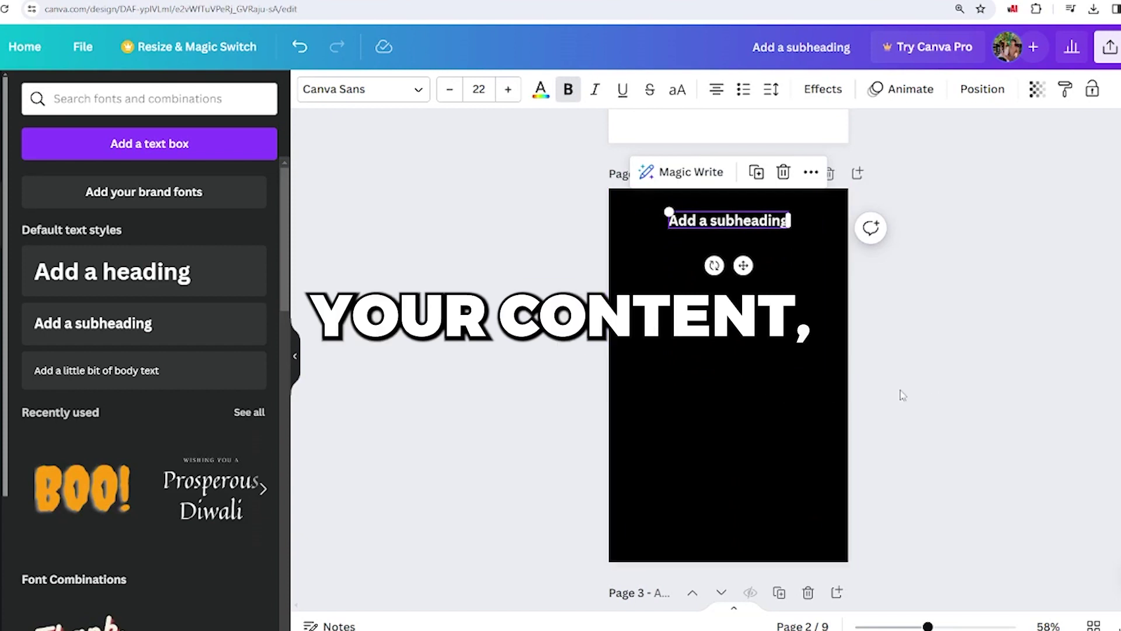
{"action": "left_click", "coordinate": [140, 371]}
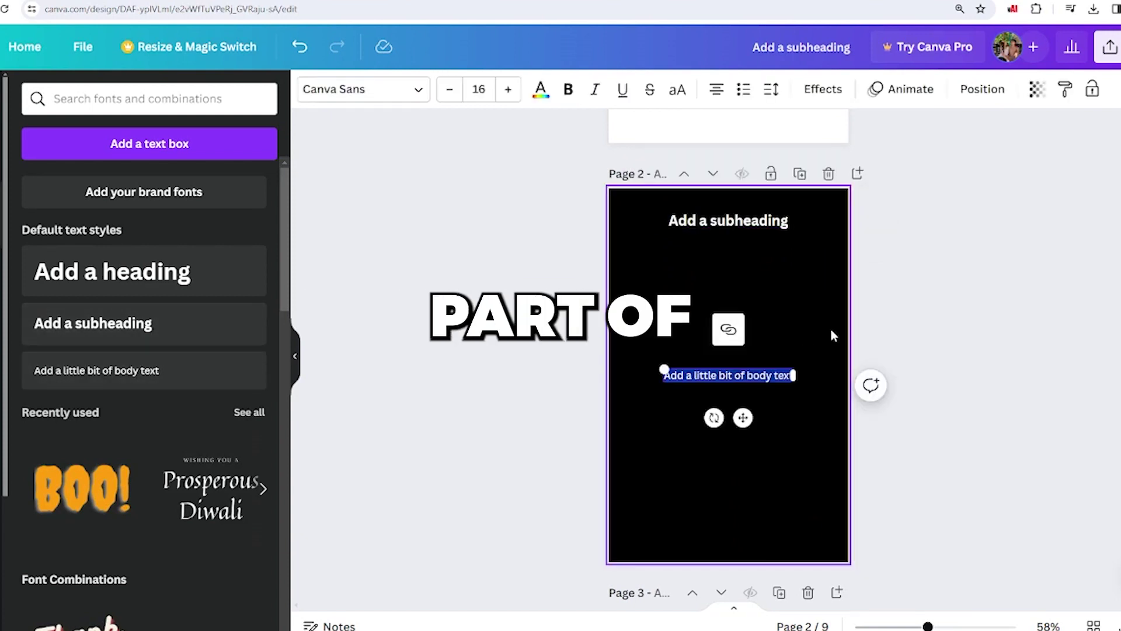
{"action": "left_click", "coordinate": [809, 383]}
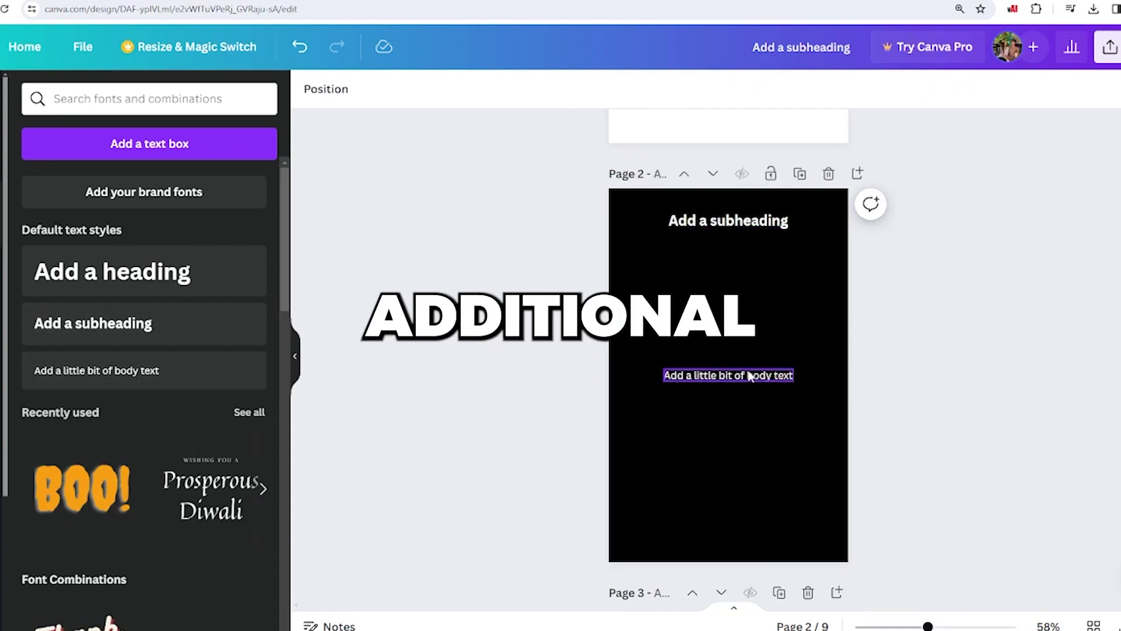
{"action": "left_click_drag", "start_coordinate": [749, 375], "coordinate": [803, 221]}
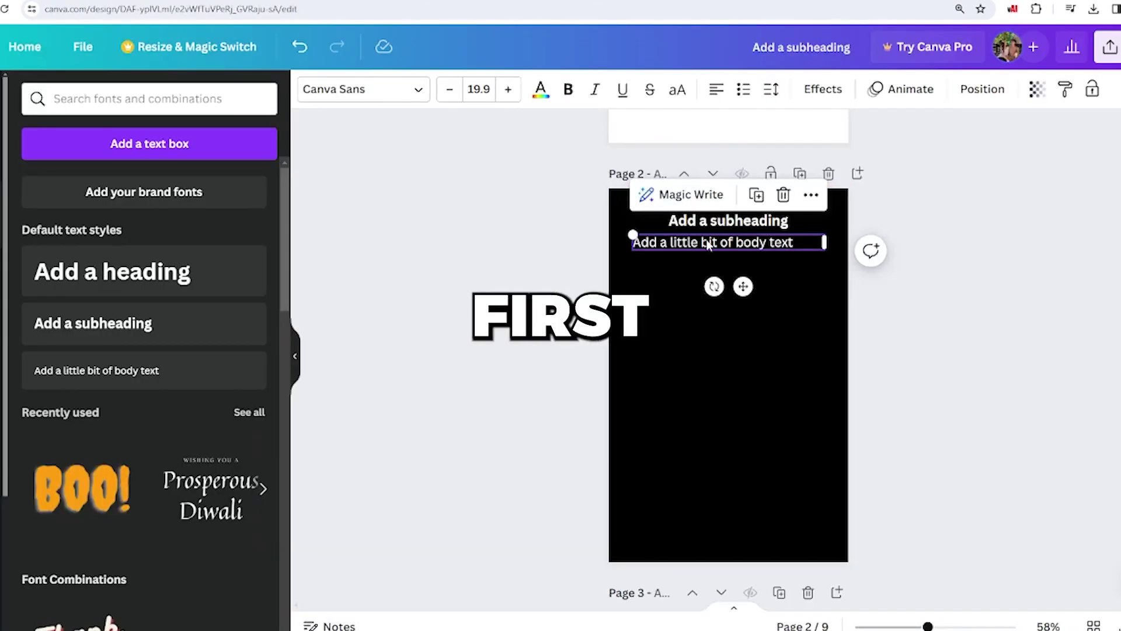
- Replace the subheading with 'Chapter 1: Introduction' and select the Chapter 1 paragraph in ChatGPT
{"action": "triple_click", "coordinate": [723, 220]}
{"action": "type", "text": "Chapter 1: Introduction"}
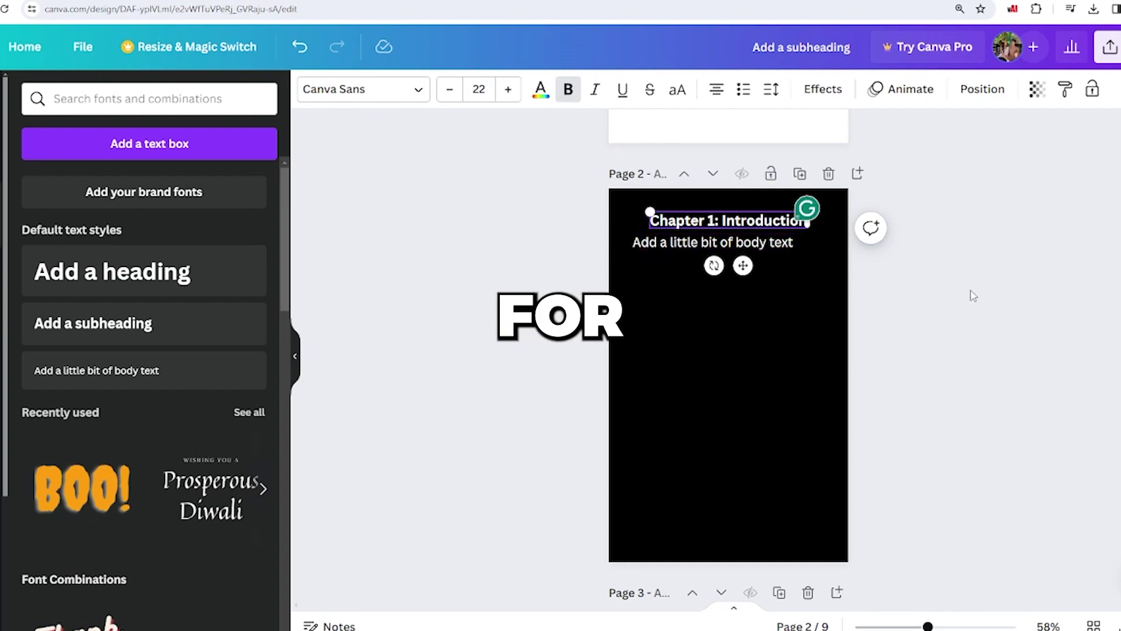
{"action": "left_click", "coordinate": [517, 185]}
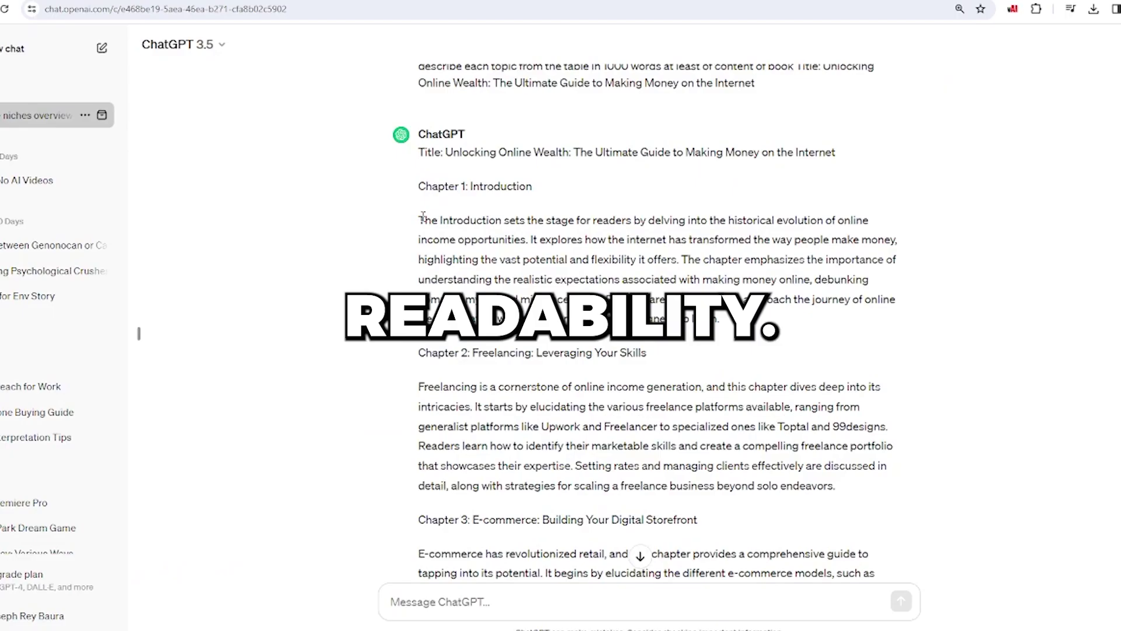
{"action": "left_click_drag", "start_coordinate": [419, 220], "coordinate": [759, 319]}
- Copy the Chapter 1 paragraph, add page 3, and fill it with Chapter 2's Freelancing heading and paragraph
{"action": "right_click", "coordinate": [640, 275]}
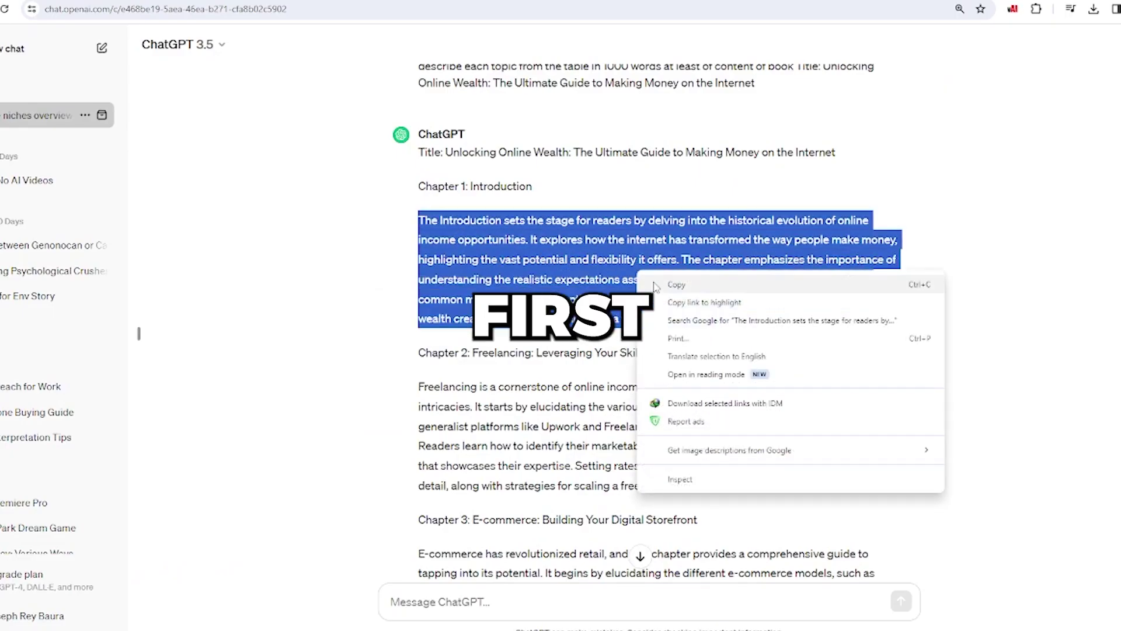
{"action": "left_click", "coordinate": [657, 282]}
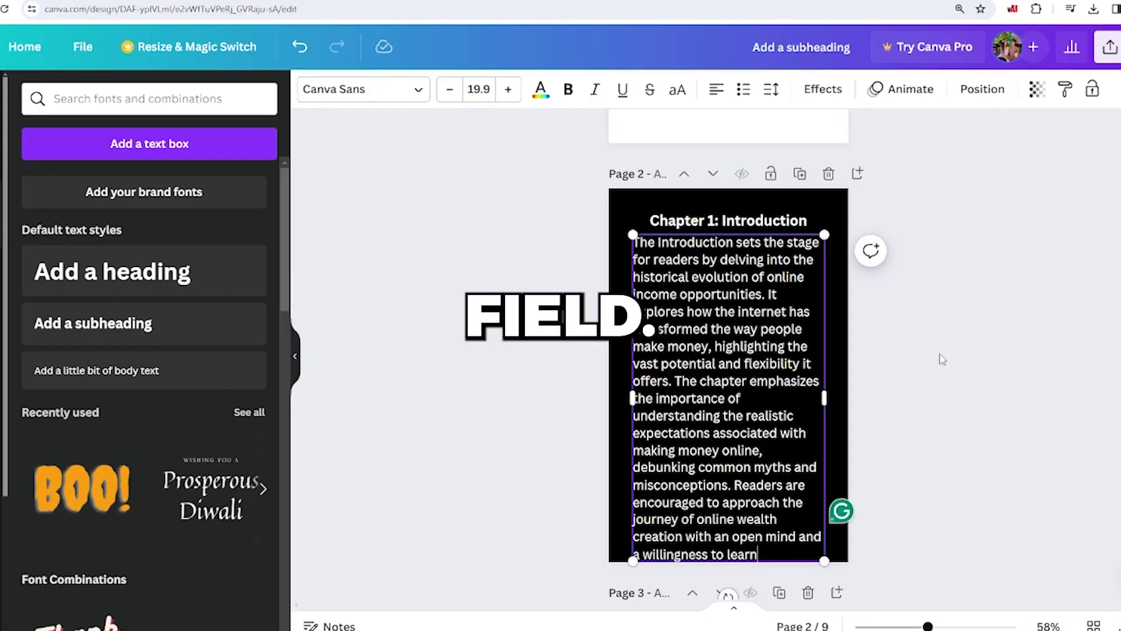
{"action": "scroll", "coordinate": [942, 359], "scroll_direction": "down", "scroll_amount": 2}
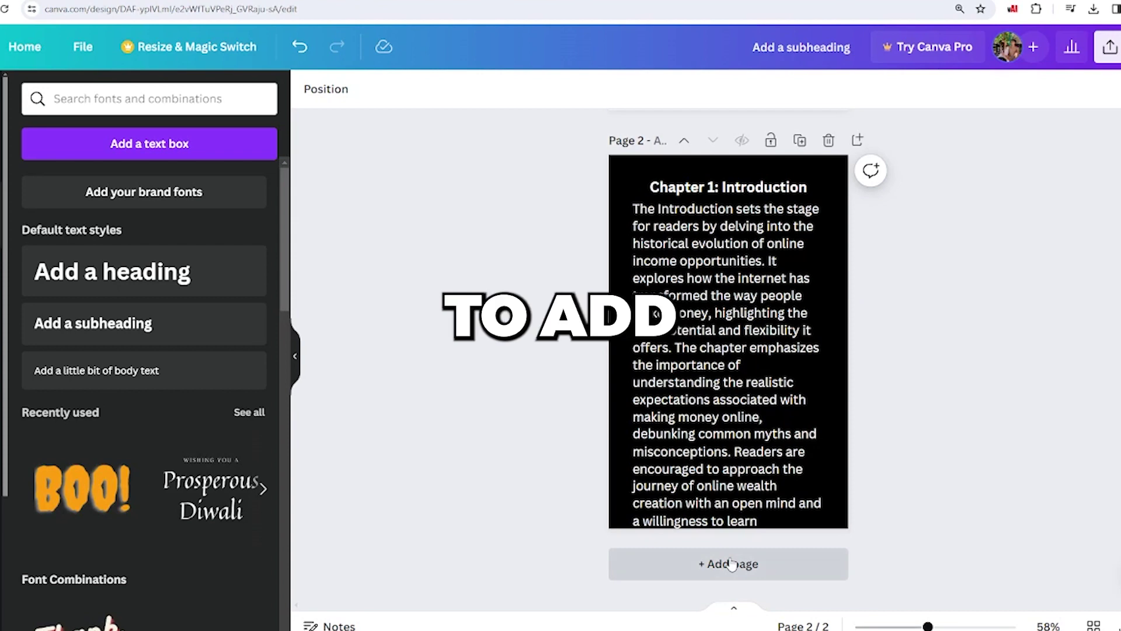
{"action": "left_click", "coordinate": [731, 564]}
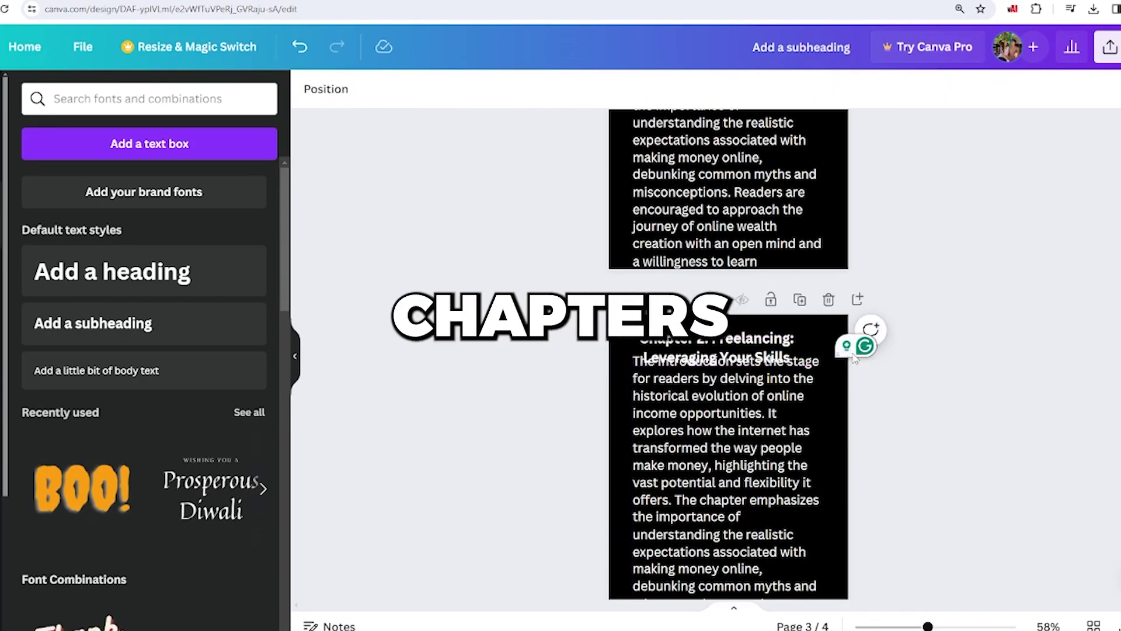
{"action": "left_click", "coordinate": [731, 339]}
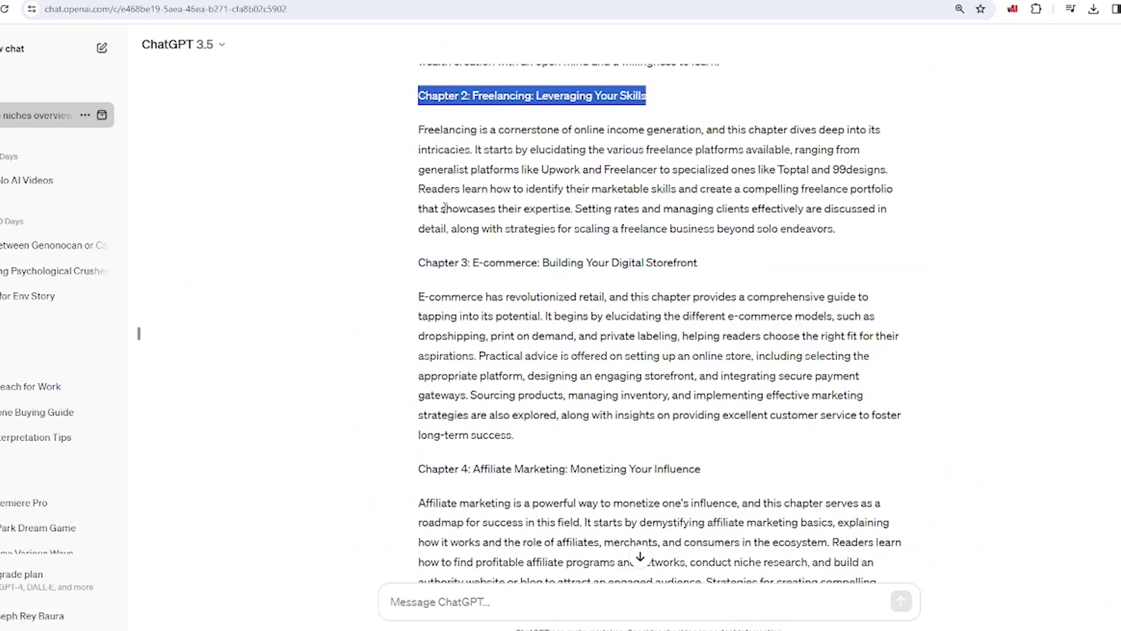
{"action": "left_click_drag", "start_coordinate": [418, 123], "coordinate": [833, 230]}
{"action": "key", "text": "ctrl+v"}
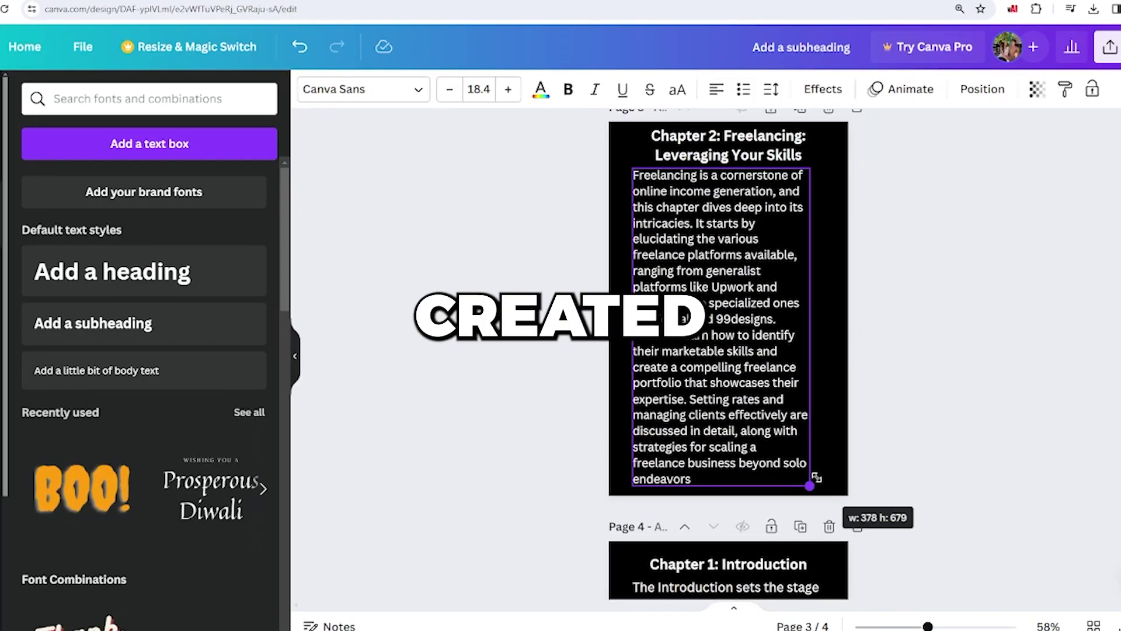
{"action": "left_click_drag", "start_coordinate": [819, 473], "coordinate": [835, 335]}
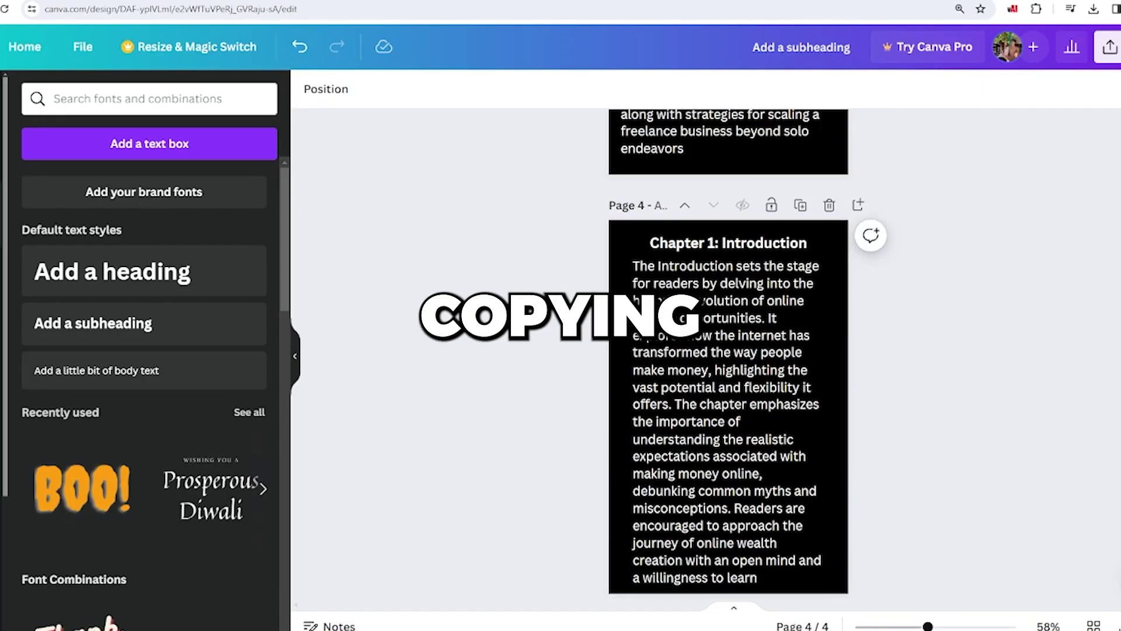
- Fill page 4 with the Chapter 3 heading and e-commerce paragraph from ChatGPT
{"action": "left_click_drag", "start_coordinate": [418, 260], "coordinate": [700, 261]}
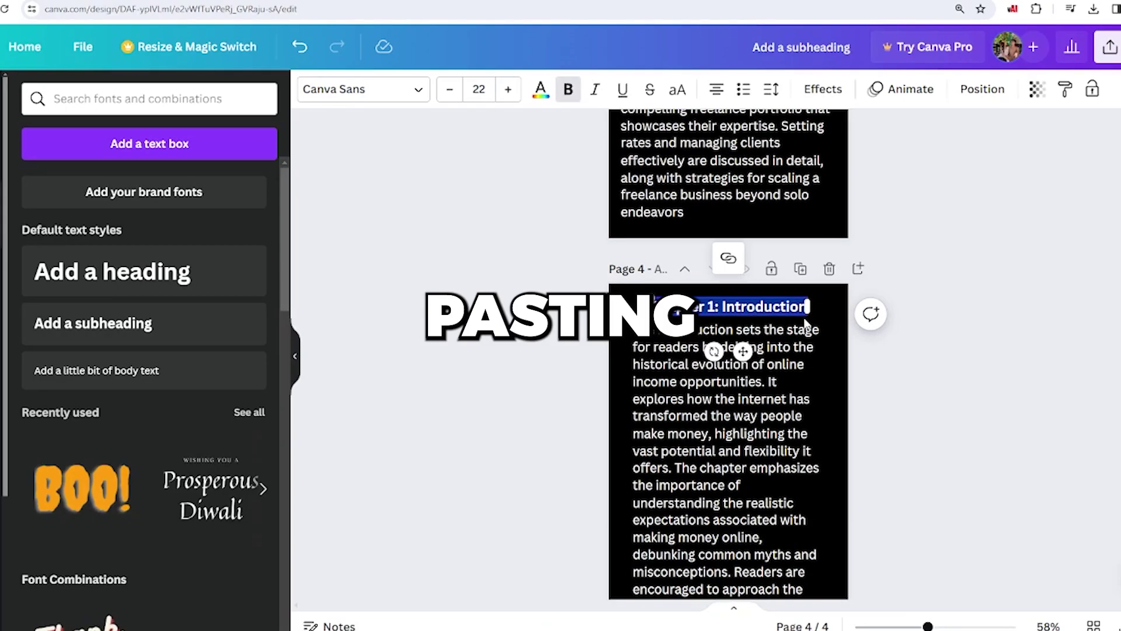
{"action": "key", "text": "ctrl+v"}
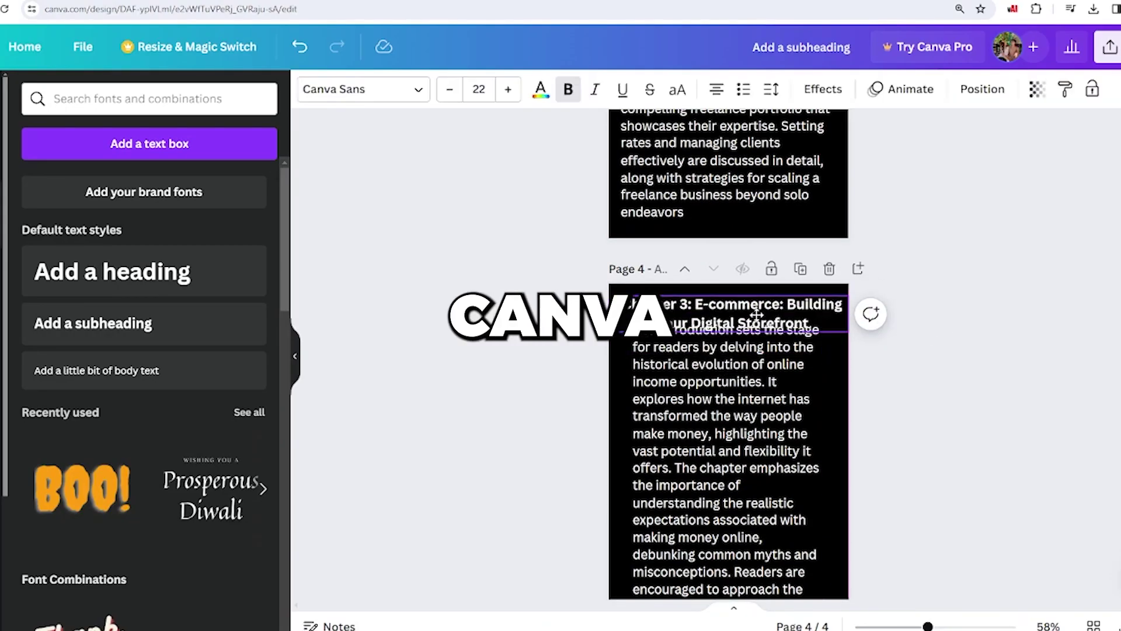
{"action": "left_click_drag", "start_coordinate": [418, 233], "coordinate": [514, 433]}
{"action": "key", "text": "ctrl+v"}
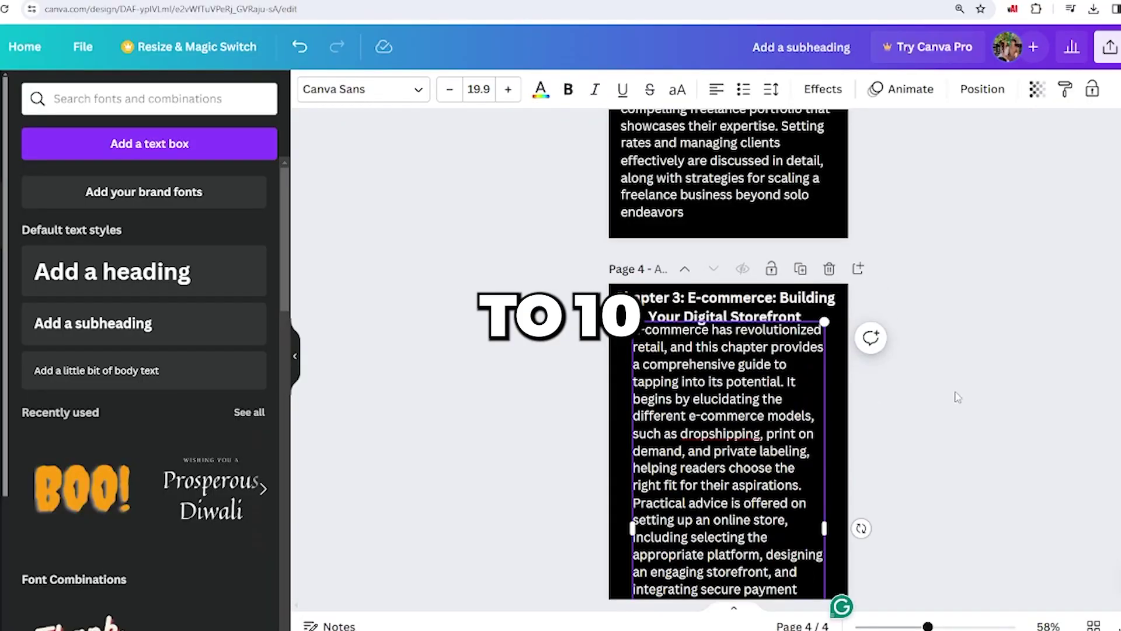
{"action": "scroll", "coordinate": [842, 412], "scroll_direction": "down", "scroll_amount": 2}
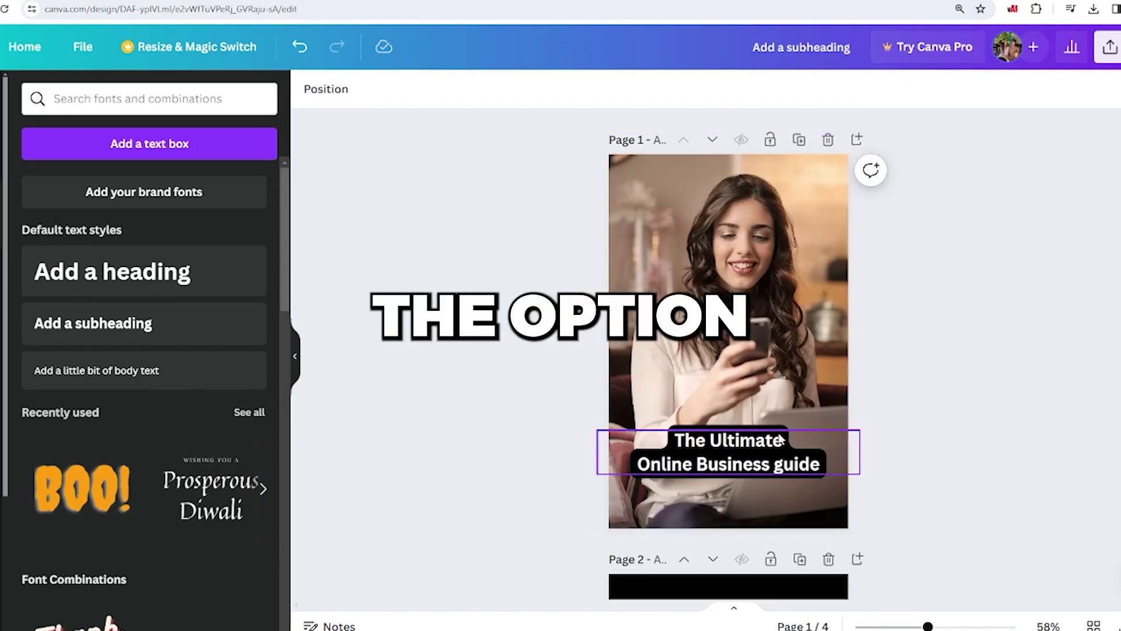
{"action": "scroll", "coordinate": [965, 345], "scroll_direction": "down", "scroll_amount": 1}
{"action": "scroll", "coordinate": [978, 352], "scroll_direction": "up", "scroll_amount": 1}
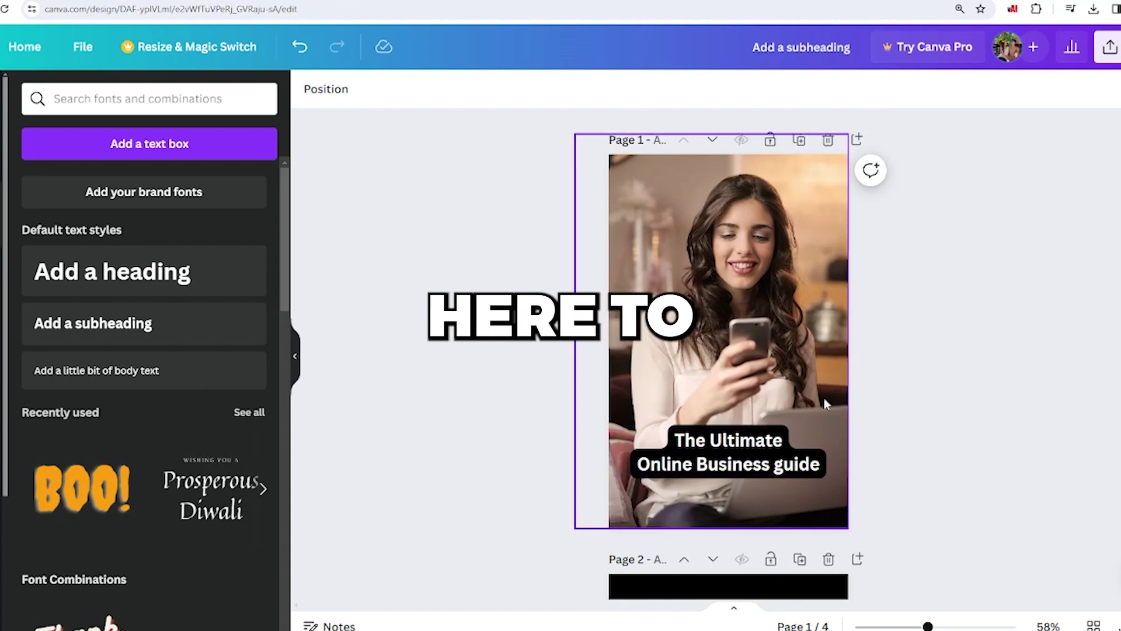
{"action": "scroll", "coordinate": [886, 326], "scroll_direction": "down", "scroll_amount": 5}
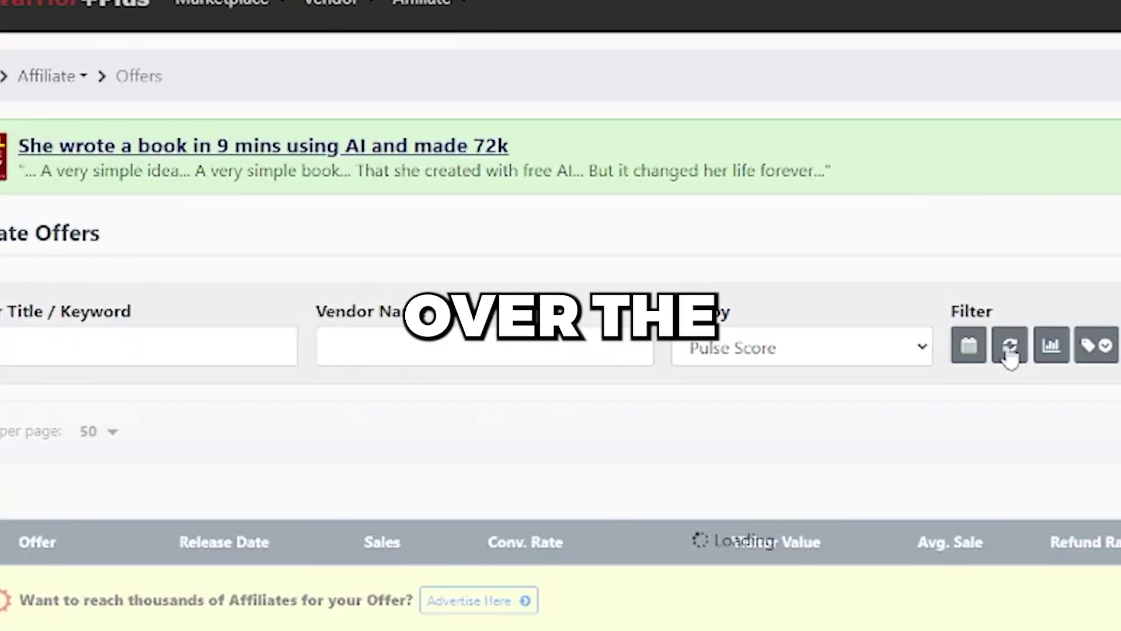
- Scroll the WarriorPlus offers table, reviewing sales, conversion rates, visitor values and average sales
{"action": "scroll", "coordinate": [1081, 425], "scroll_direction": "down", "scroll_amount": 6}
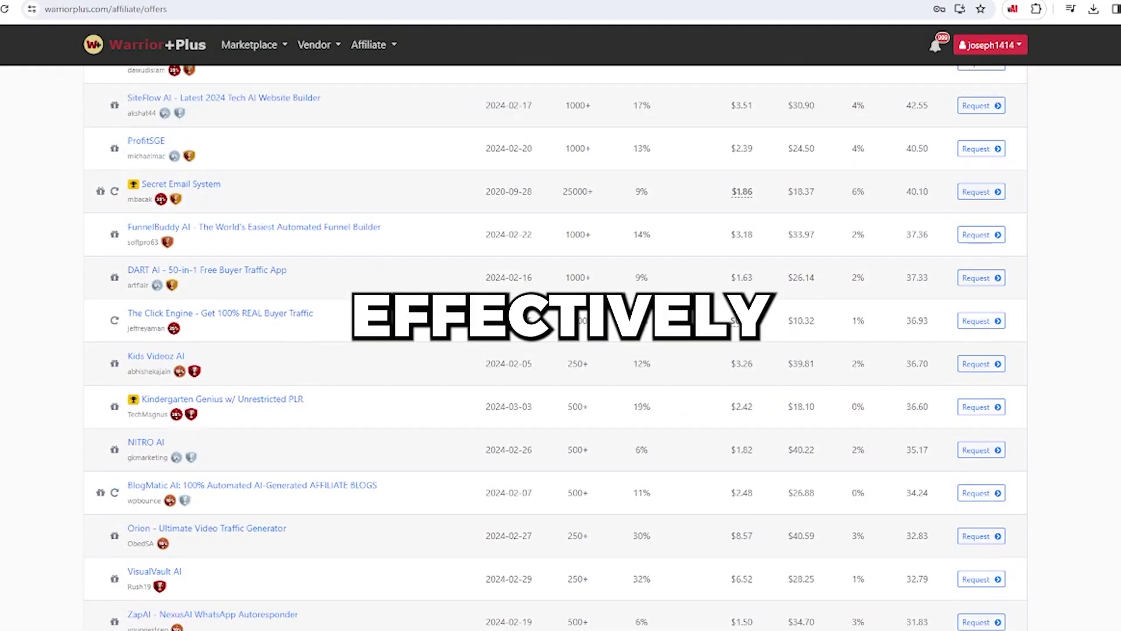
{"action": "scroll", "coordinate": [561, 351], "scroll_direction": "down", "scroll_amount": 5}
{"action": "scroll", "coordinate": [561, 350], "scroll_direction": "up", "scroll_amount": 2}
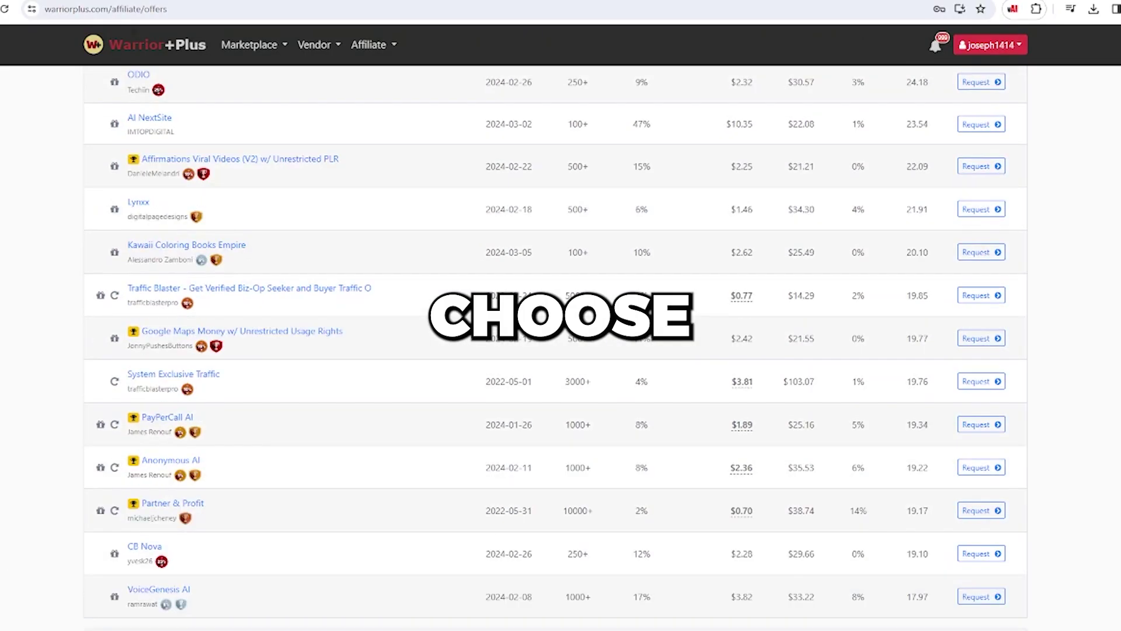
{"action": "scroll", "coordinate": [561, 350], "scroll_direction": "up", "scroll_amount": 10}
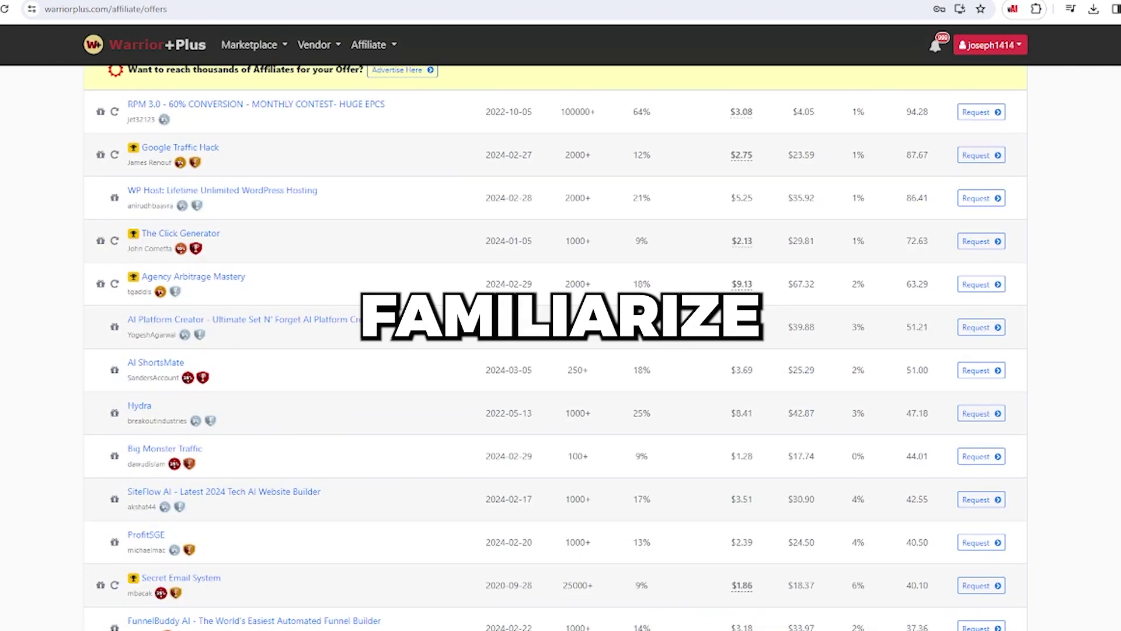
{"action": "scroll", "coordinate": [561, 350], "scroll_direction": "up", "scroll_amount": 8}
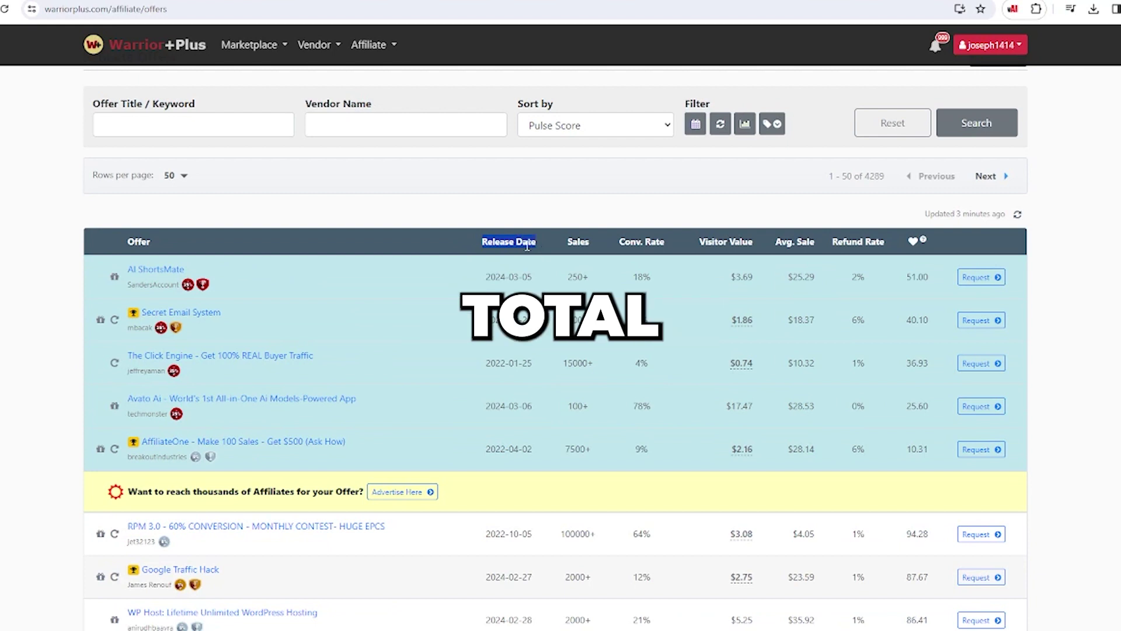
{"action": "scroll", "coordinate": [527, 246], "scroll_direction": "up", "scroll_amount": 1}
{"action": "left_click_drag", "start_coordinate": [528, 246], "coordinate": [578, 308]}
{"action": "scroll", "coordinate": [562, 285], "scroll_direction": "down", "scroll_amount": 1}
{"action": "double_click", "coordinate": [574, 243]}
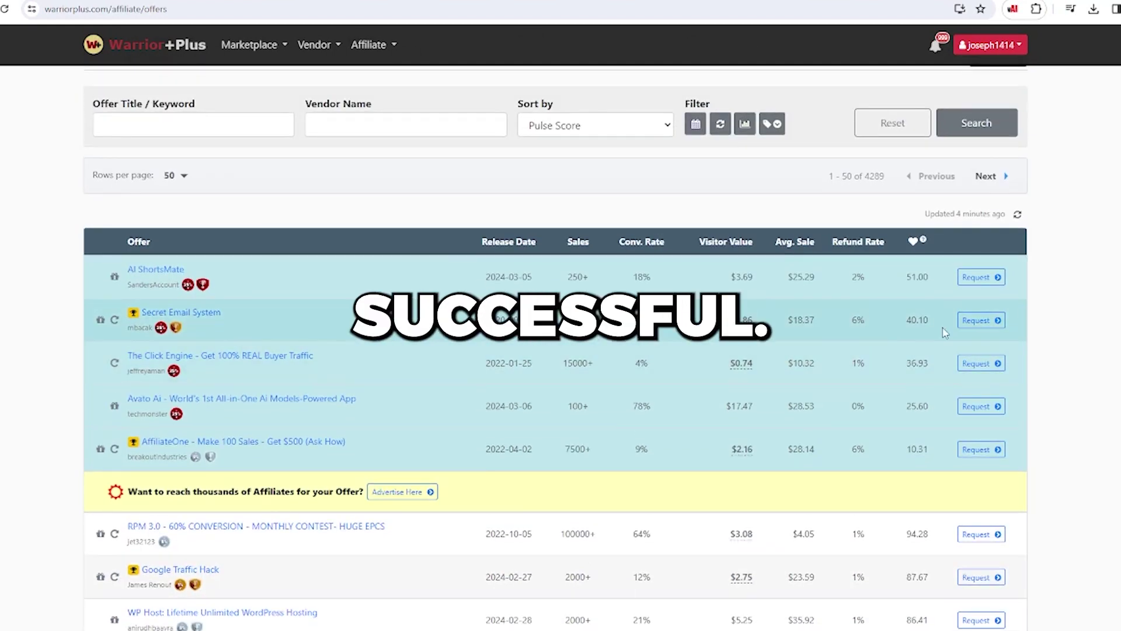
{"action": "scroll", "coordinate": [1043, 305], "scroll_direction": "down", "scroll_amount": 3}
{"action": "scroll", "coordinate": [1057, 305], "scroll_direction": "down", "scroll_amount": 3}
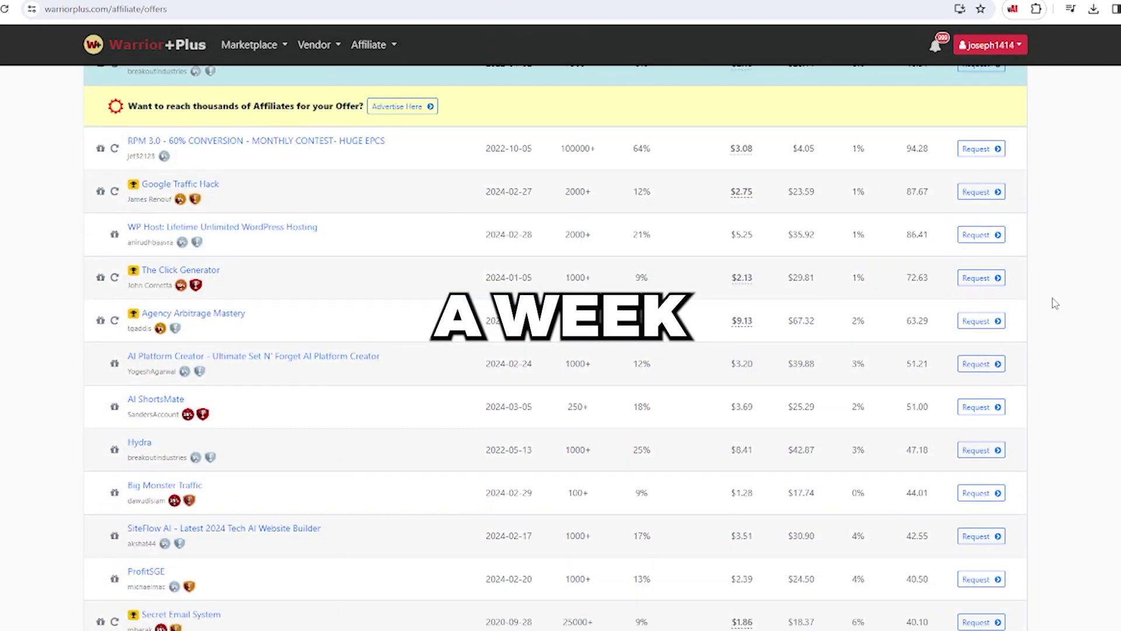
{"action": "scroll", "coordinate": [1055, 303], "scroll_direction": "up", "scroll_amount": 7}
{"action": "scroll", "coordinate": [964, 322], "scroll_direction": "down", "scroll_amount": 2}
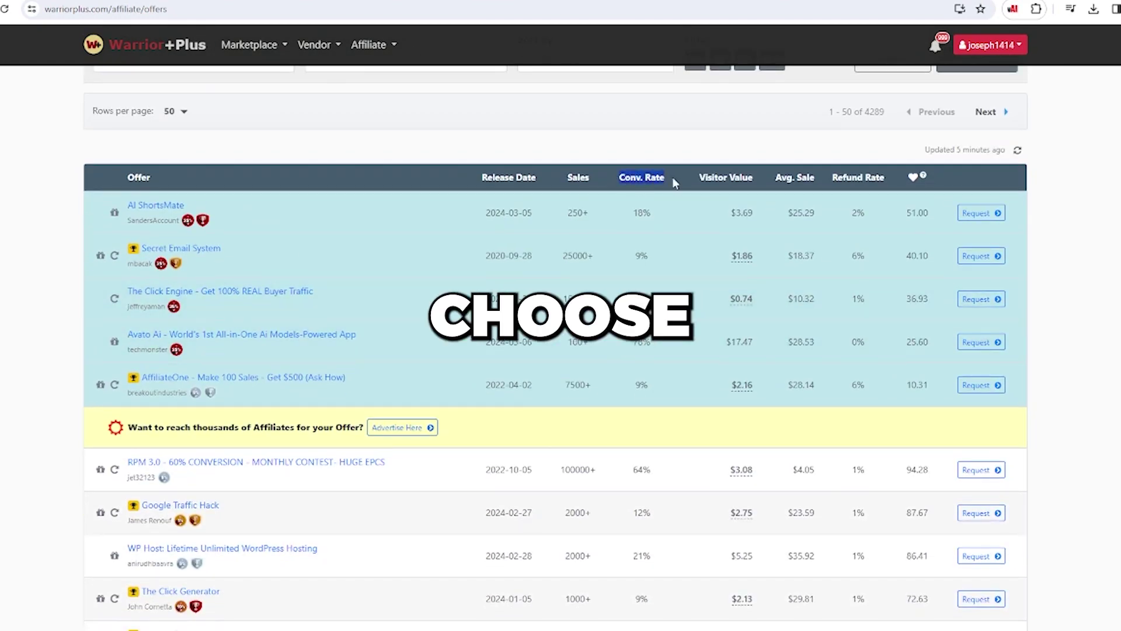
{"action": "left_click", "coordinate": [635, 217]}
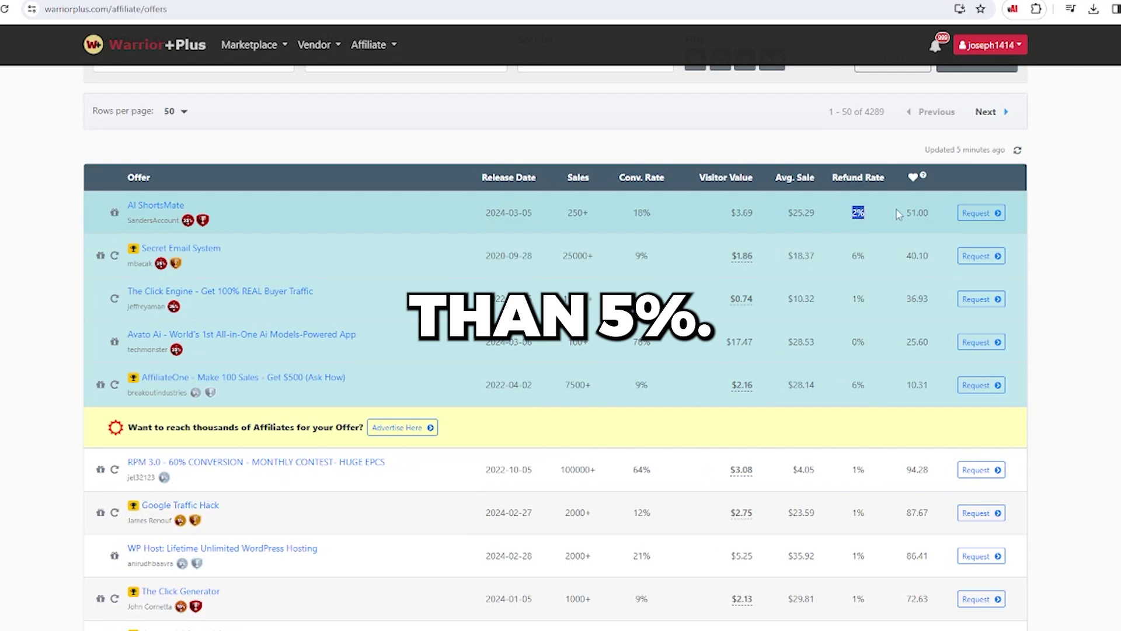
{"action": "left_click", "coordinate": [705, 165]}
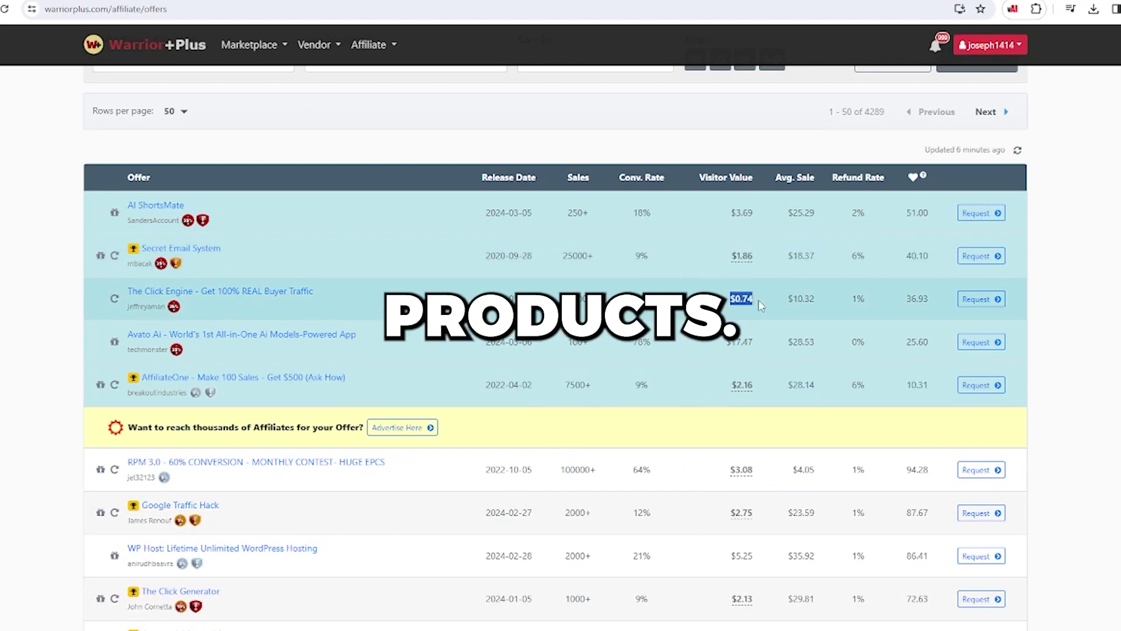
{"action": "left_click_drag", "start_coordinate": [775, 178], "coordinate": [815, 178]}
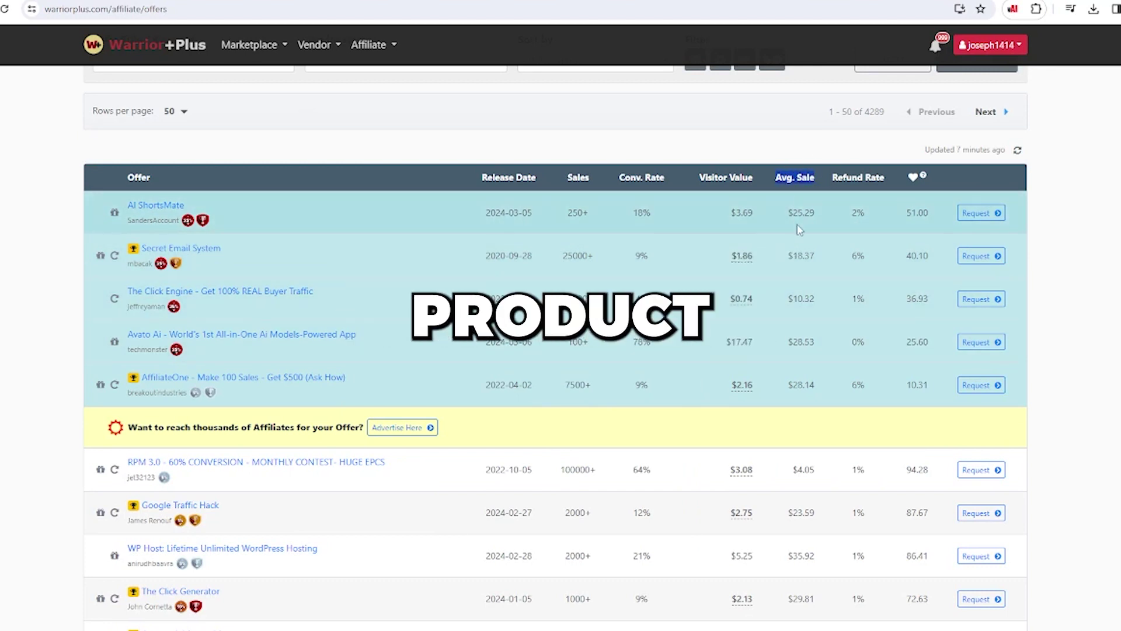
{"action": "left_click_drag", "start_coordinate": [787, 255], "coordinate": [815, 255]}
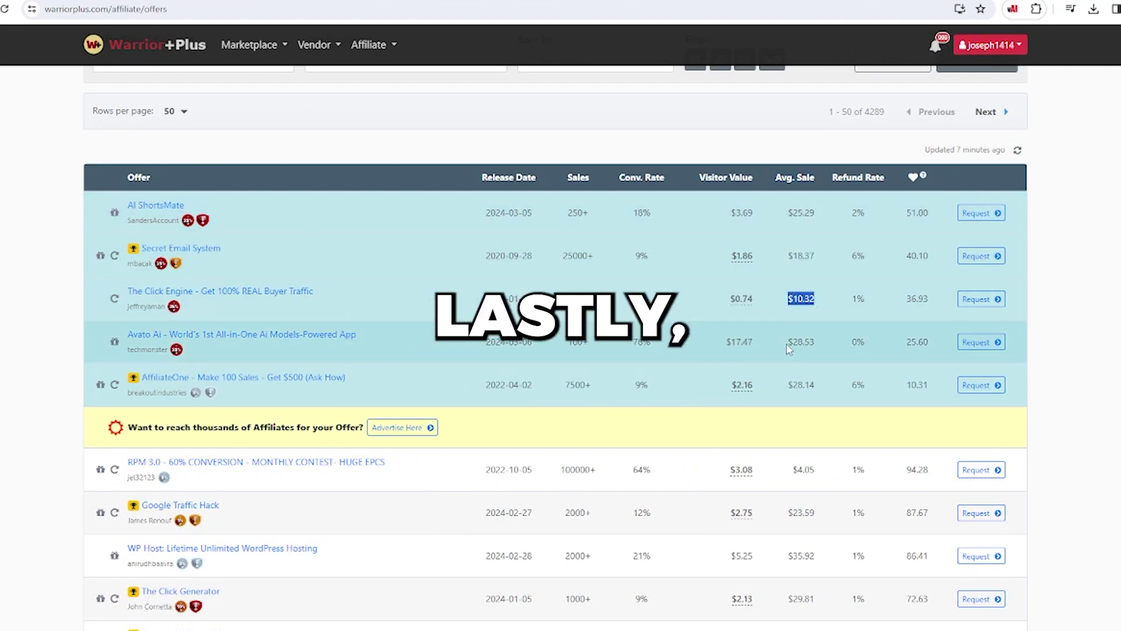
{"action": "left_click", "coordinate": [916, 179]}
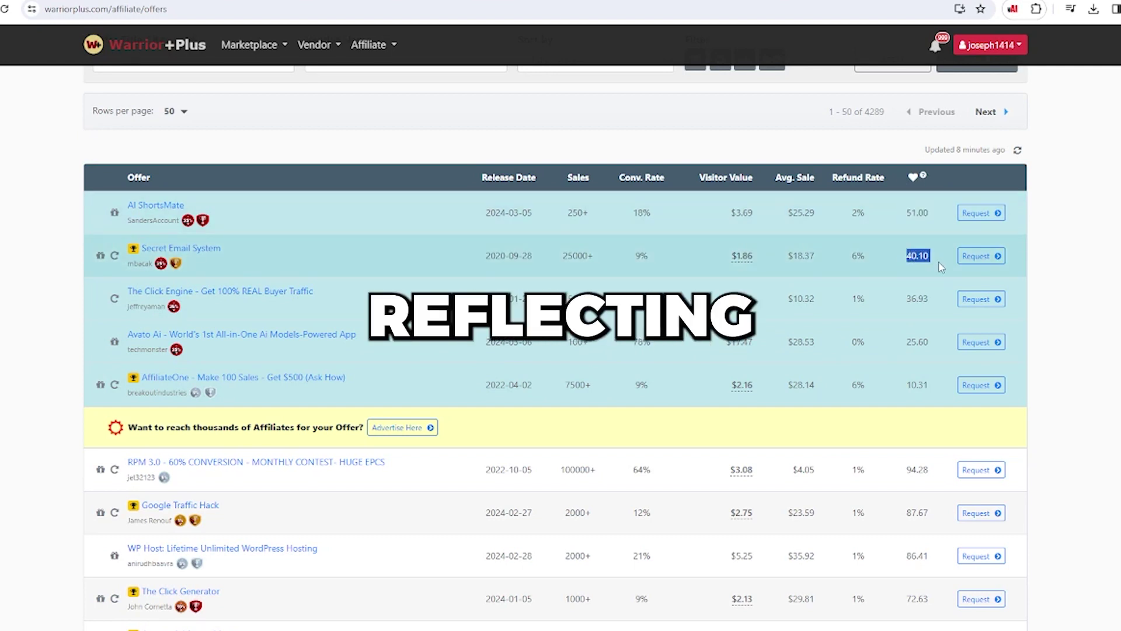
{"action": "double_click", "coordinate": [916, 298]}
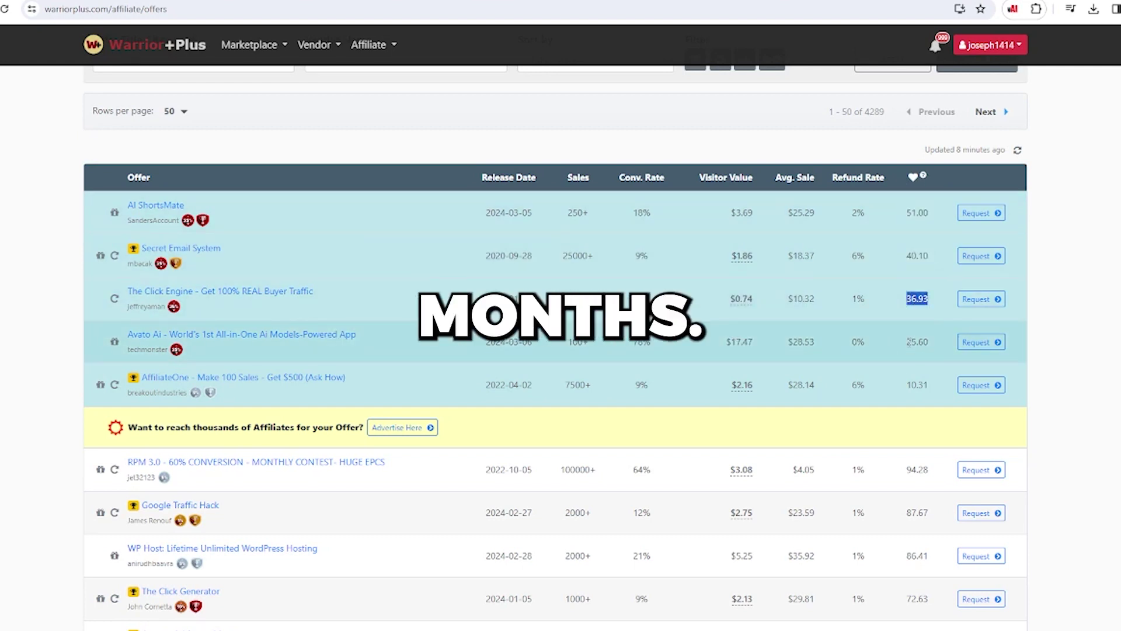
{"action": "scroll", "coordinate": [911, 386], "scroll_direction": "down", "scroll_amount": 2}
{"action": "left_click_drag", "start_coordinate": [907, 341], "coordinate": [918, 342]}
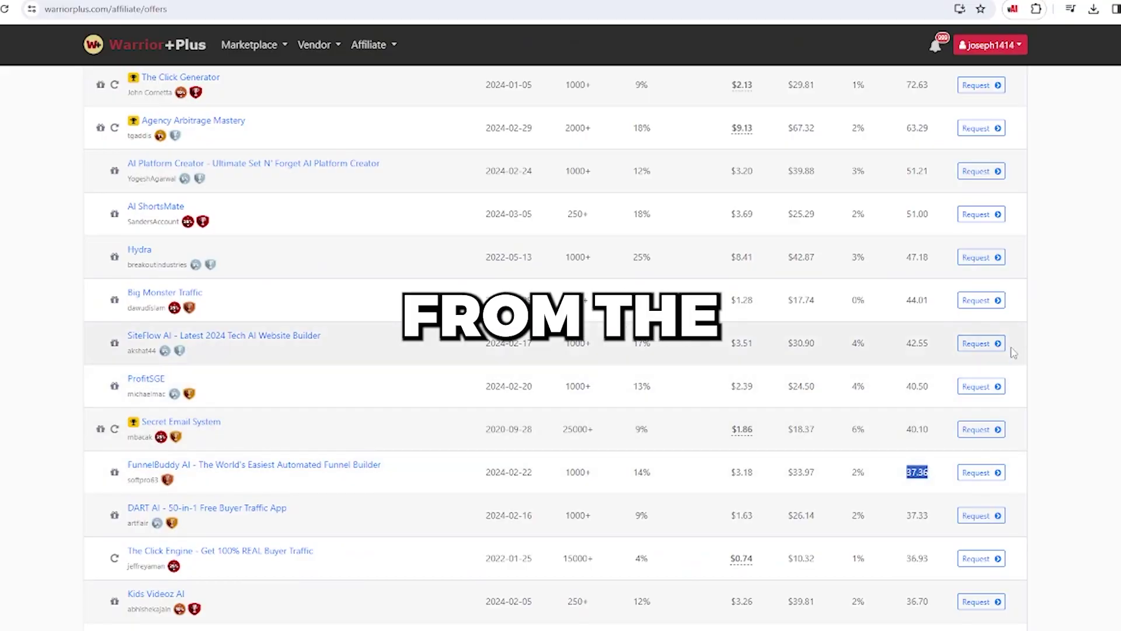
- Filter the offers by keyword to ProfitLink: 13% conversion, $2.95 visitor value, $29.23 average sale
{"action": "scroll", "coordinate": [1016, 350], "scroll_direction": "up", "scroll_amount": 7}
{"action": "left_click_drag", "start_coordinate": [907, 386], "coordinate": [928, 386]}
{"action": "scroll", "coordinate": [938, 400], "scroll_direction": "down", "scroll_amount": 1}
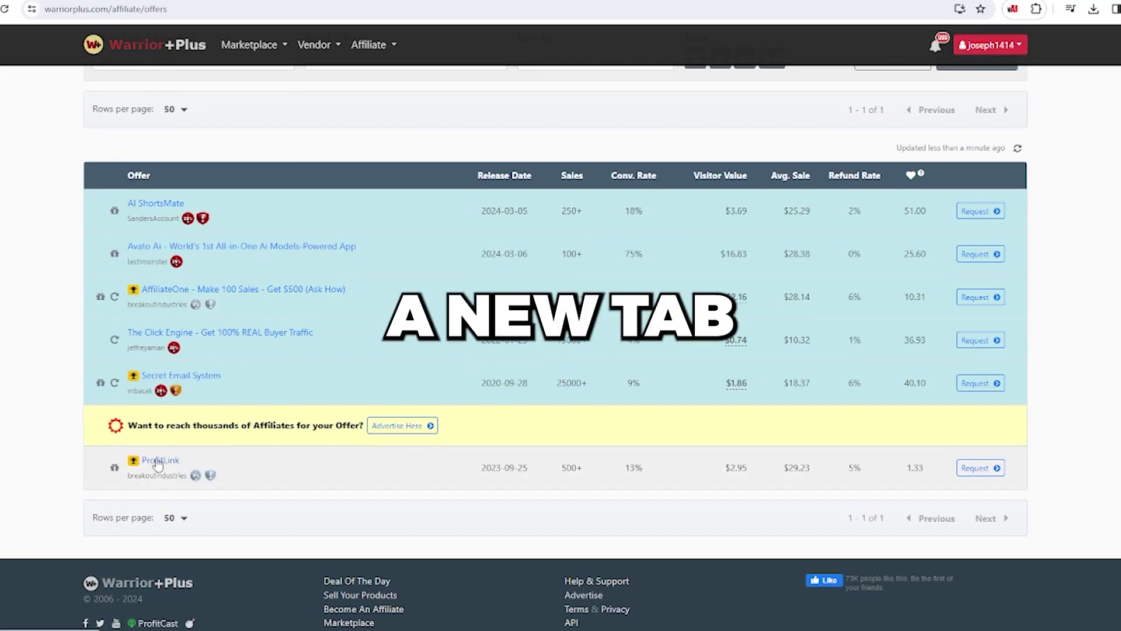
- Open ProfitLink's offer details, showing $11.95–$197.00 prices and $5.98–$306.45 commissions
{"action": "left_click", "coordinate": [158, 461]}
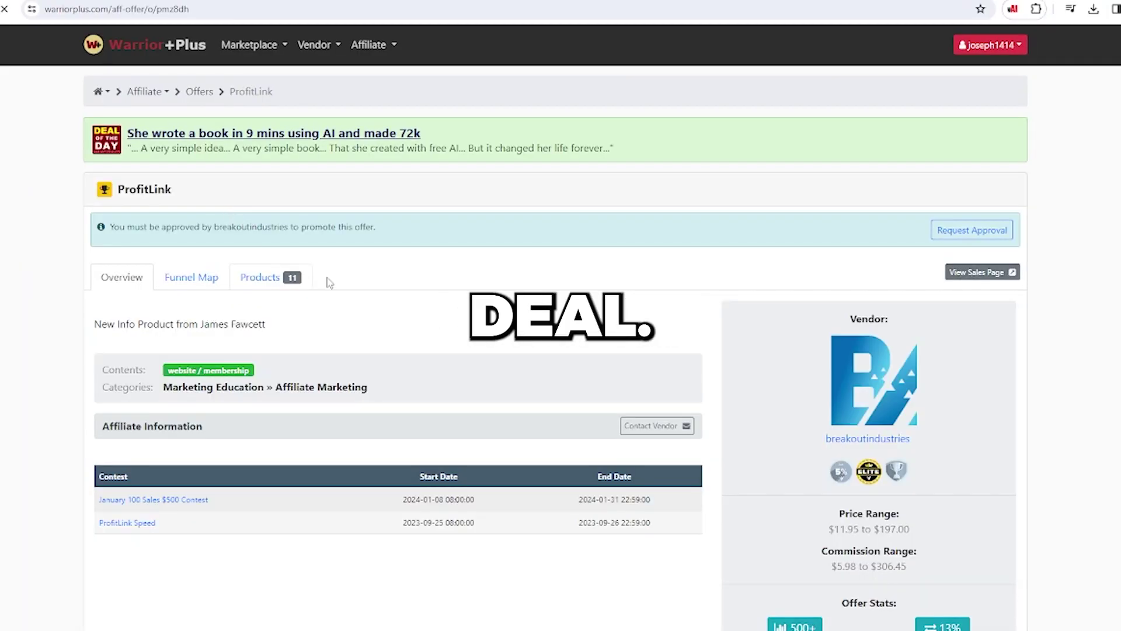
{"action": "scroll", "coordinate": [389, 345], "scroll_direction": "down", "scroll_amount": 2}
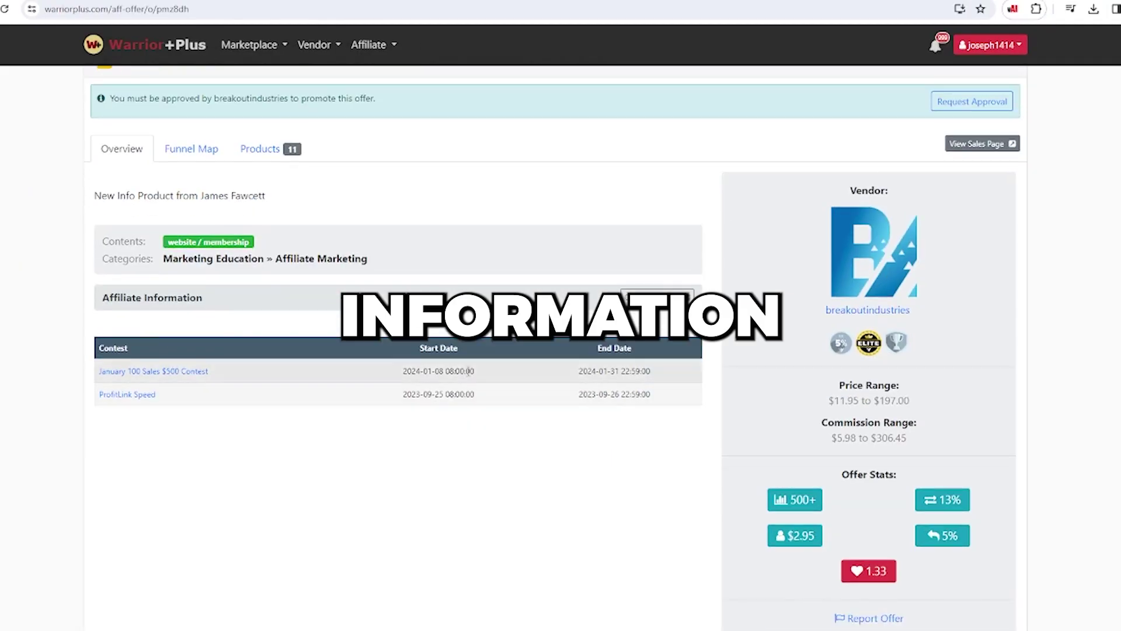
{"action": "scroll", "coordinate": [505, 266], "scroll_direction": "up", "scroll_amount": 2}
{"action": "scroll", "coordinate": [505, 266], "scroll_direction": "down", "scroll_amount": 5}
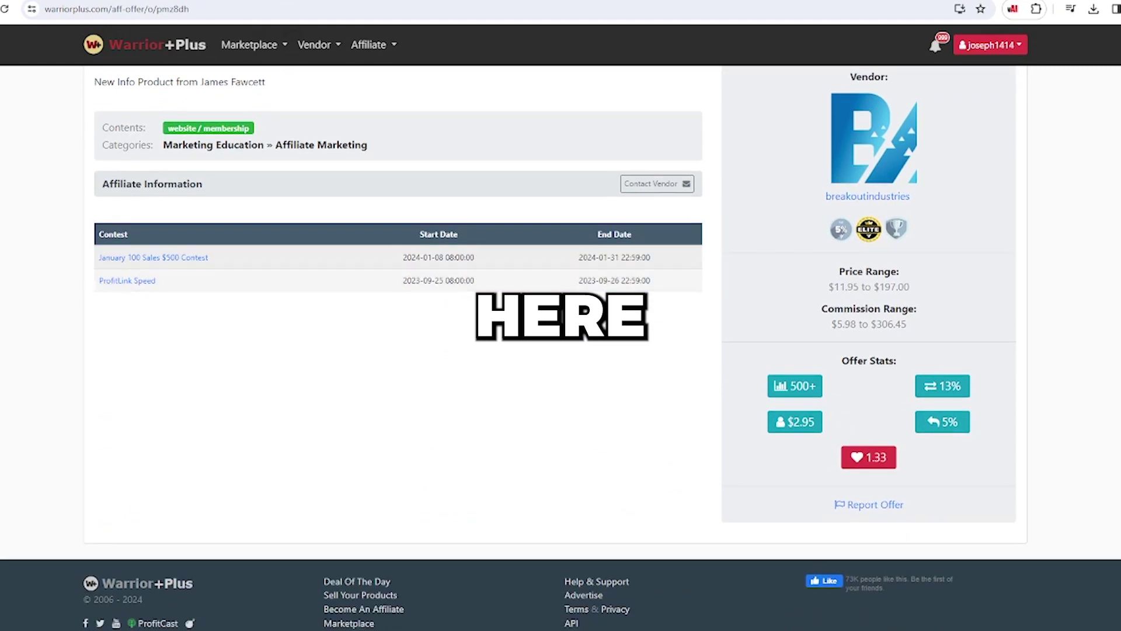
{"action": "scroll", "coordinate": [980, 273], "scroll_direction": "up", "scroll_amount": 5}
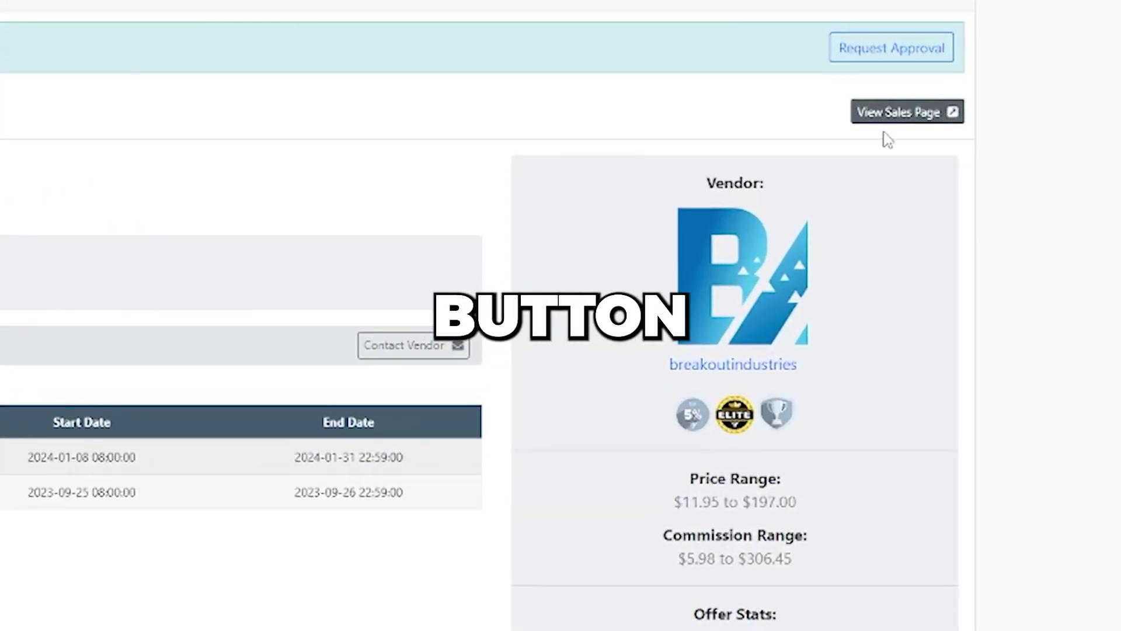
- Preview the ProfitLink sales page and scroll through it
{"action": "left_click", "coordinate": [890, 116]}
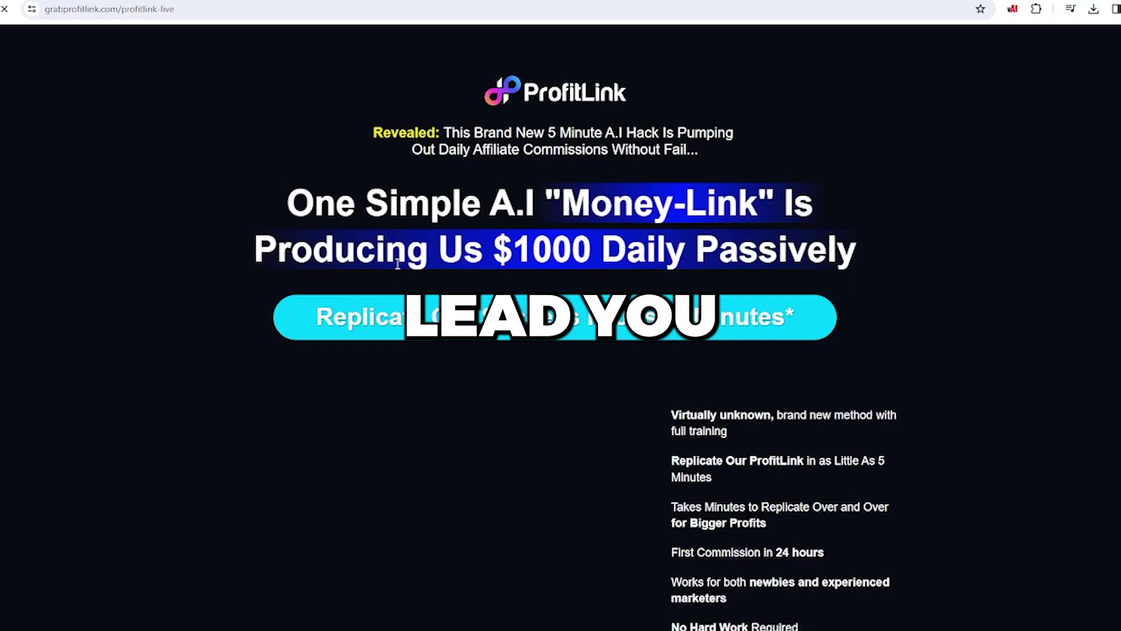
{"action": "scroll", "coordinate": [253, 337], "scroll_direction": "down", "scroll_amount": 10}
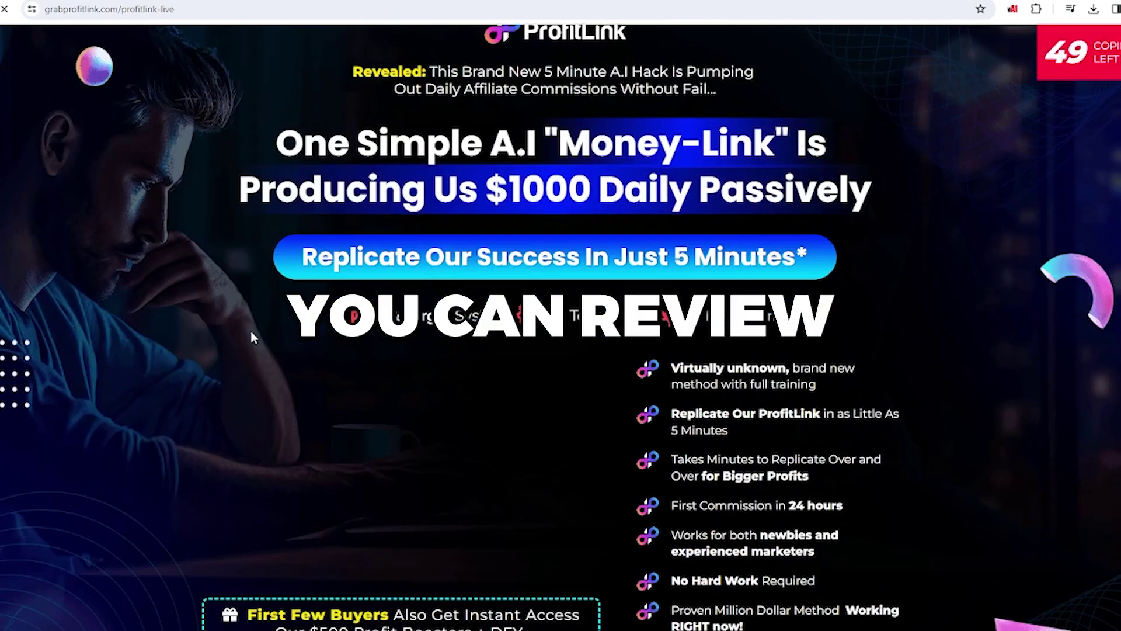
{"action": "scroll", "coordinate": [141, 314], "scroll_direction": "down", "scroll_amount": 12}
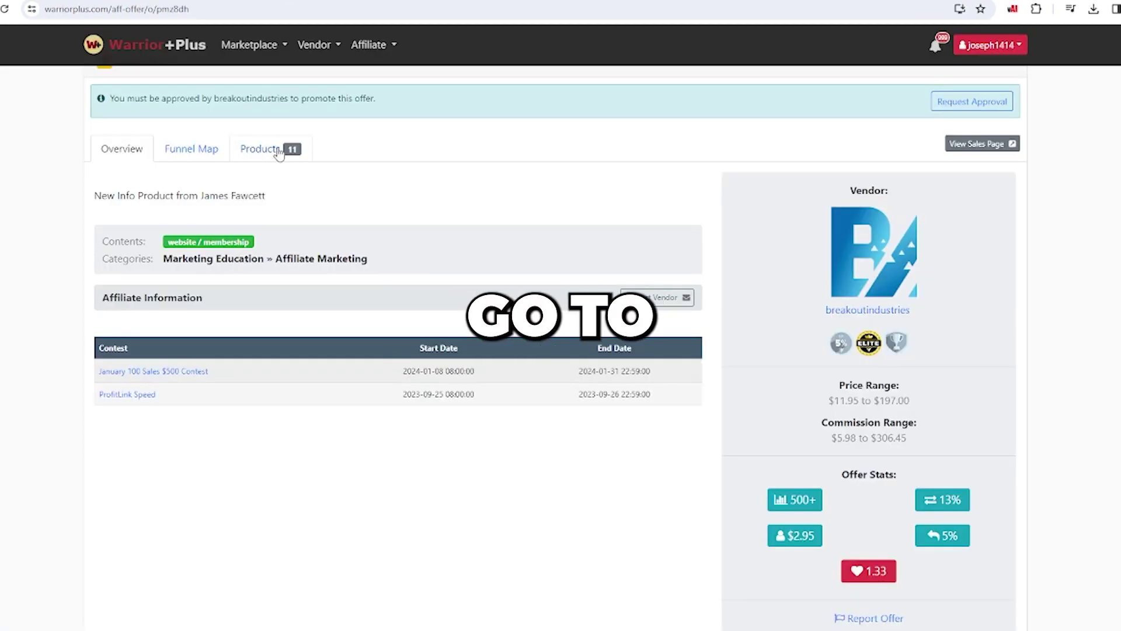
- List ProfitLink's 11 products, highlighting the $8.48 and $18.50 commissions and the $197.00 upsell's $98.50
{"action": "left_click", "coordinate": [272, 153]}
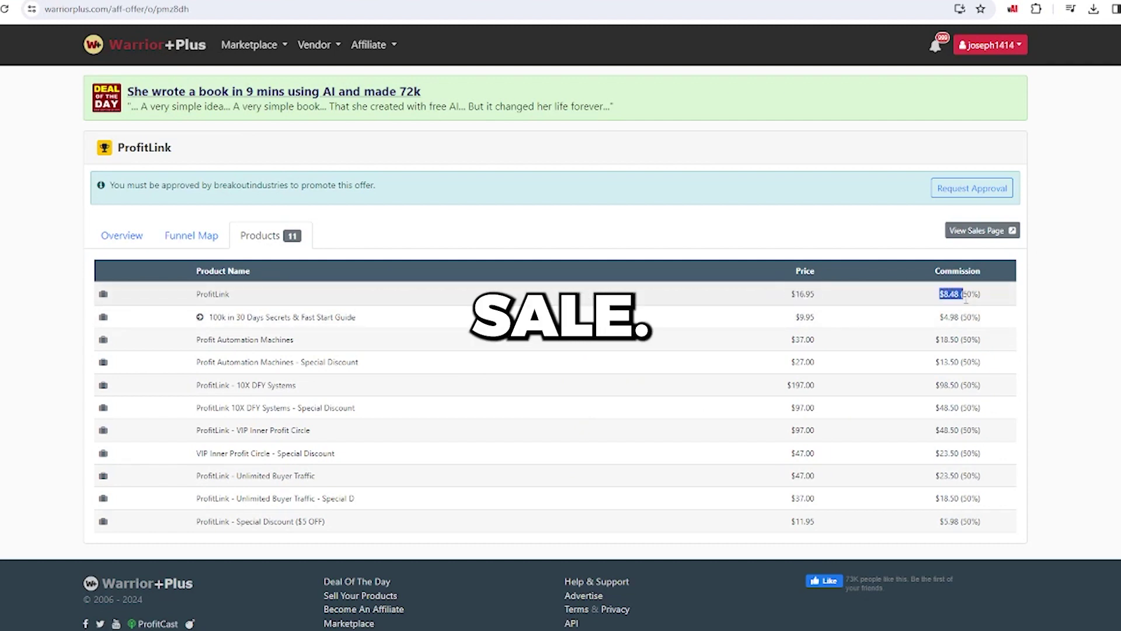
{"action": "left_click_drag", "start_coordinate": [938, 293], "coordinate": [944, 294]}
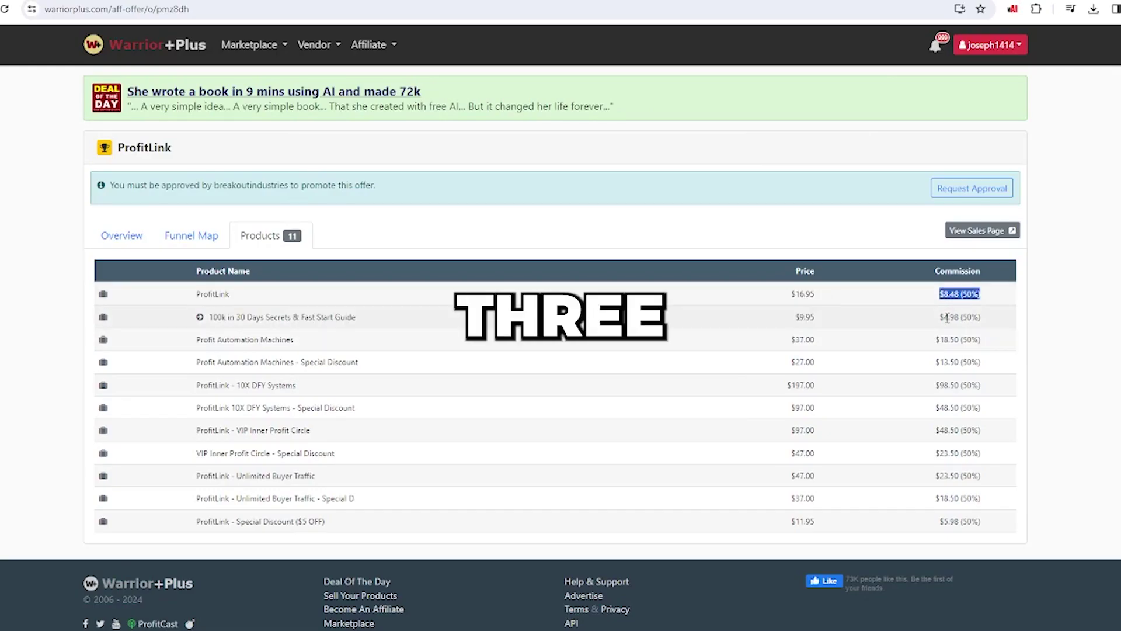
{"action": "left_click_drag", "start_coordinate": [958, 318], "coordinate": [986, 344]}
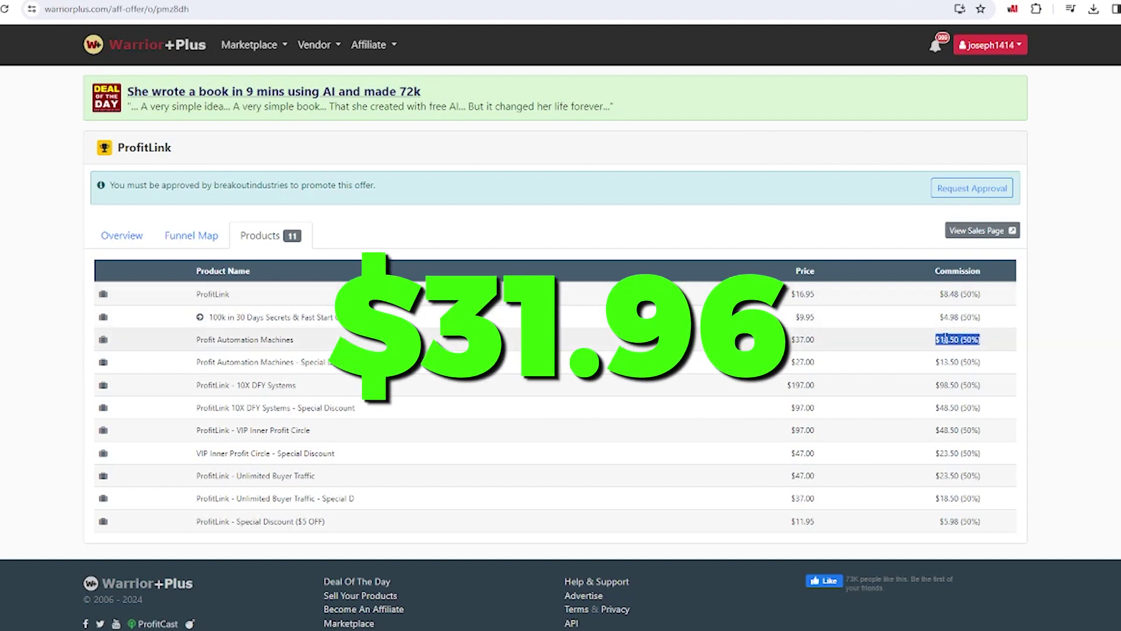
{"action": "left_click", "coordinate": [1078, 362]}
{"action": "left_click_drag", "start_coordinate": [798, 384], "coordinate": [815, 385]}
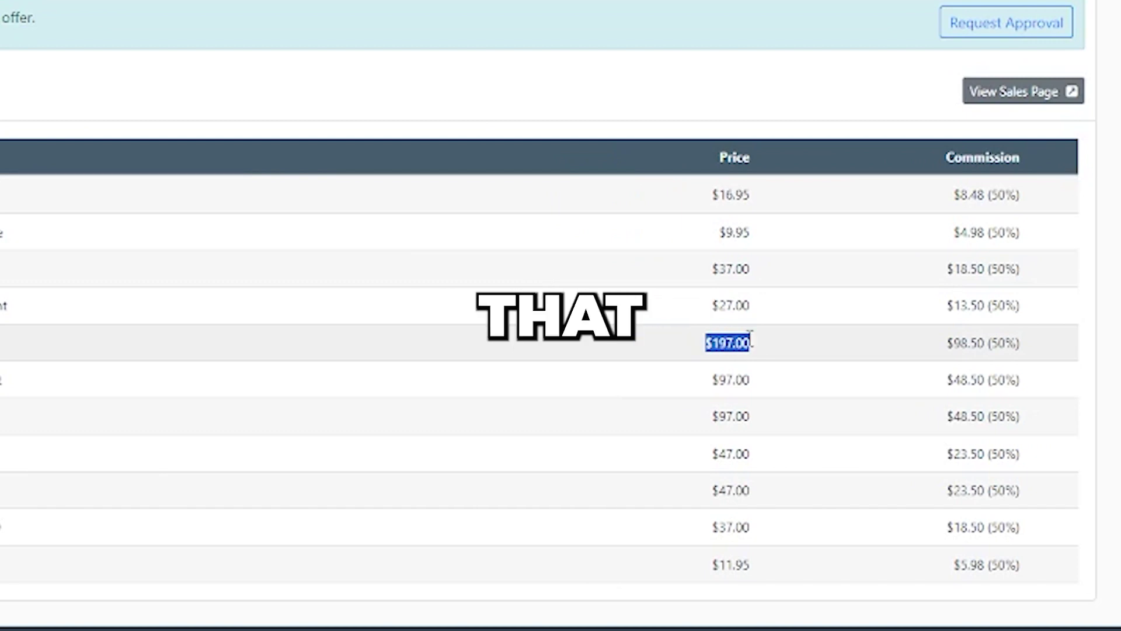
{"action": "left_click_drag", "start_coordinate": [1022, 343], "coordinate": [947, 343]}
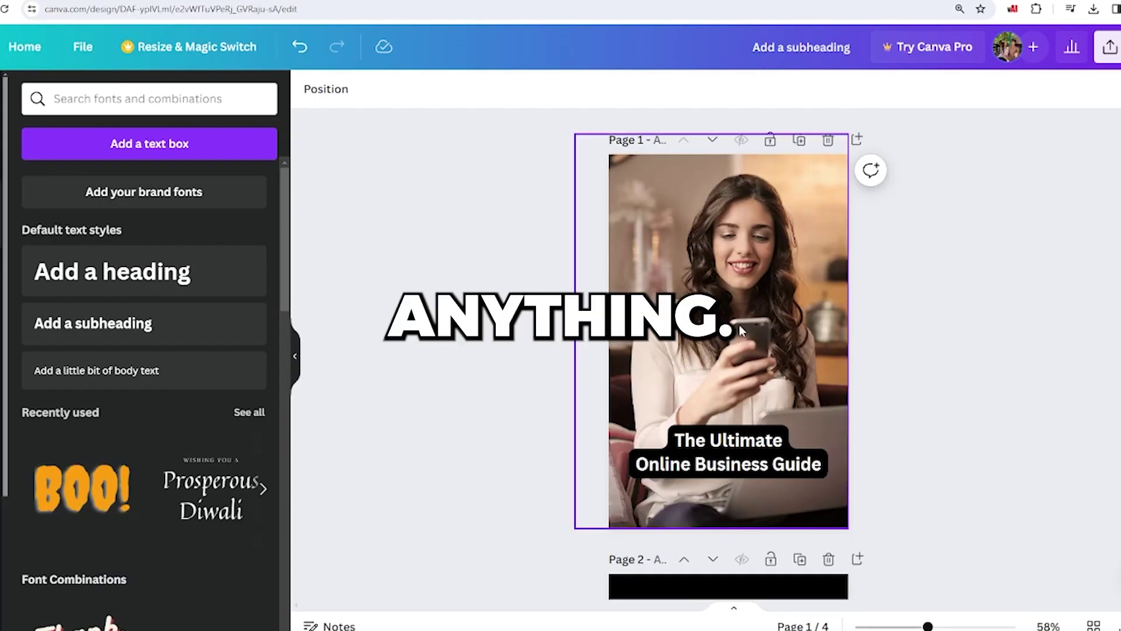
{"action": "scroll", "coordinate": [956, 268], "scroll_direction": "down", "scroll_amount": 6}
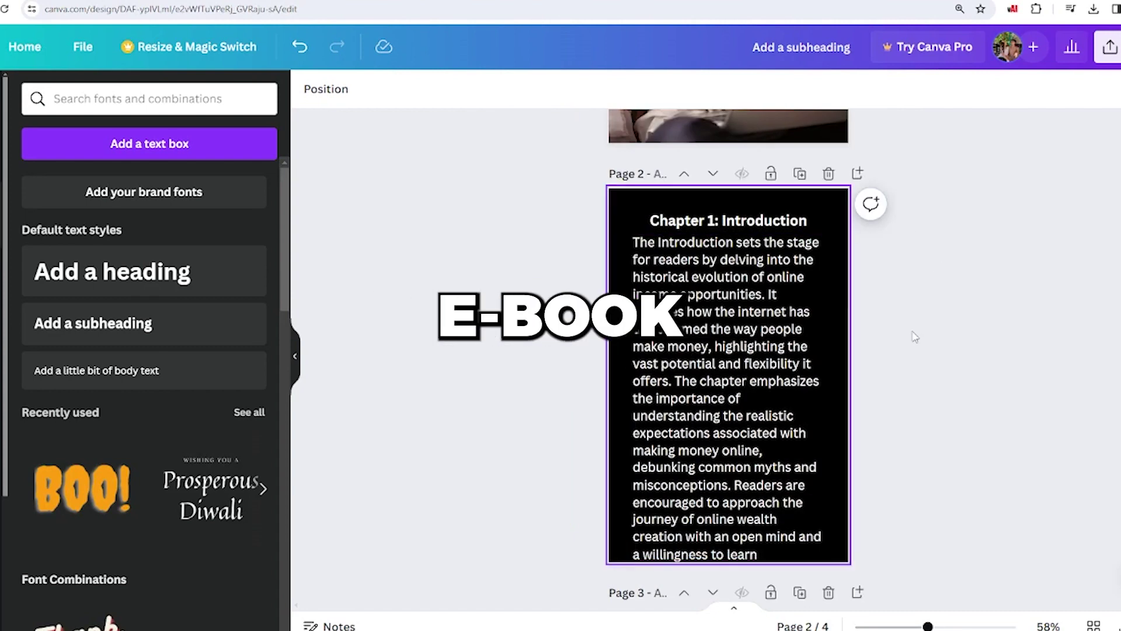
{"action": "scroll", "coordinate": [914, 337], "scroll_direction": "down", "scroll_amount": 12}
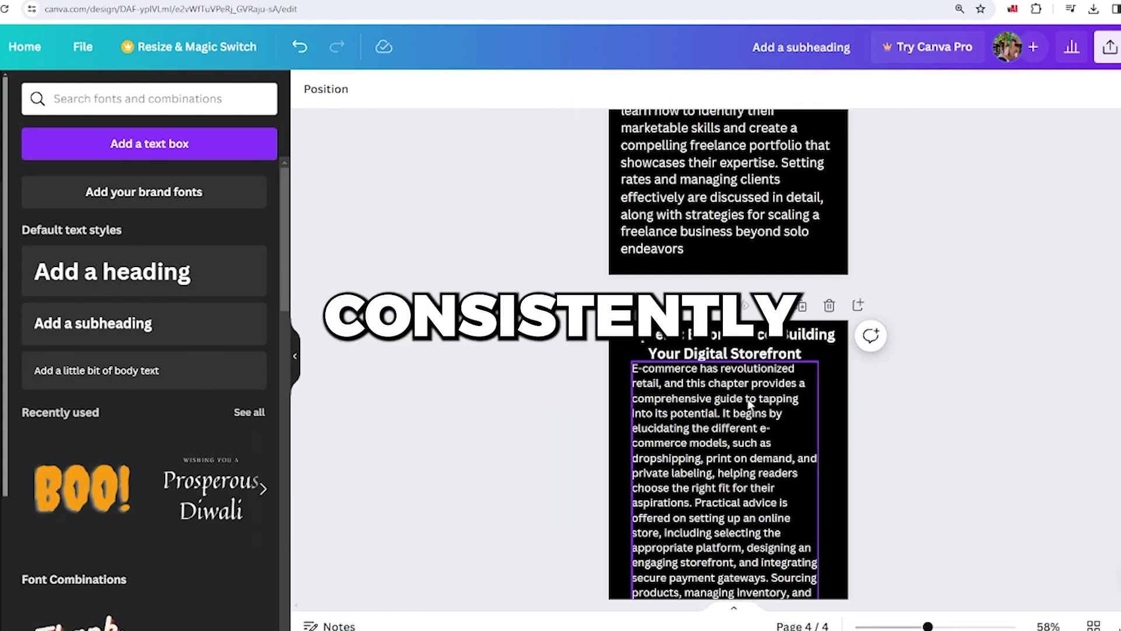
{"action": "scroll", "coordinate": [749, 403], "scroll_direction": "down", "scroll_amount": 3}
{"action": "scroll", "coordinate": [993, 322], "scroll_direction": "up", "scroll_amount": 6}
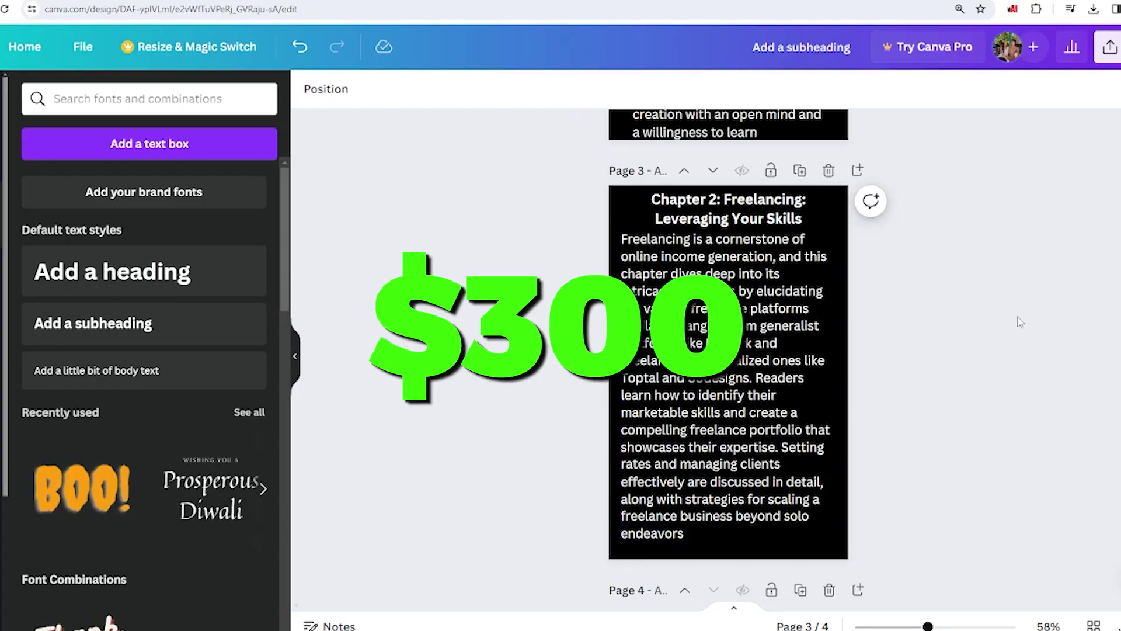
{"action": "scroll", "coordinate": [992, 262], "scroll_direction": "up", "scroll_amount": 8}
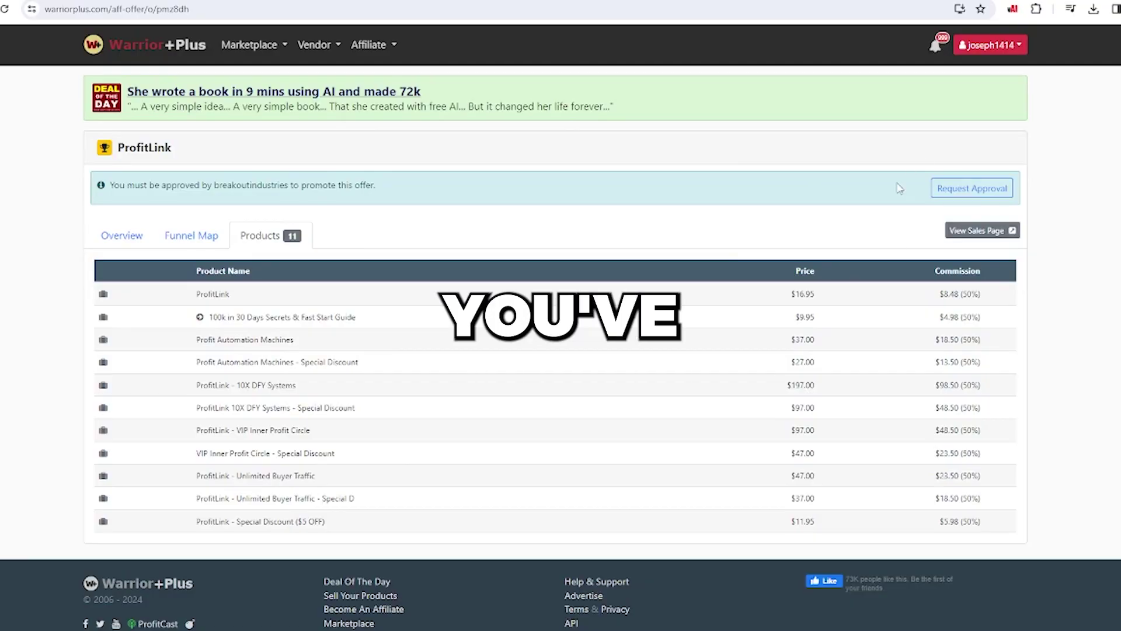
- Send the ProfitLink promotion request with edited request notes, then browse the affiliate offers list
{"action": "left_click", "coordinate": [984, 192]}
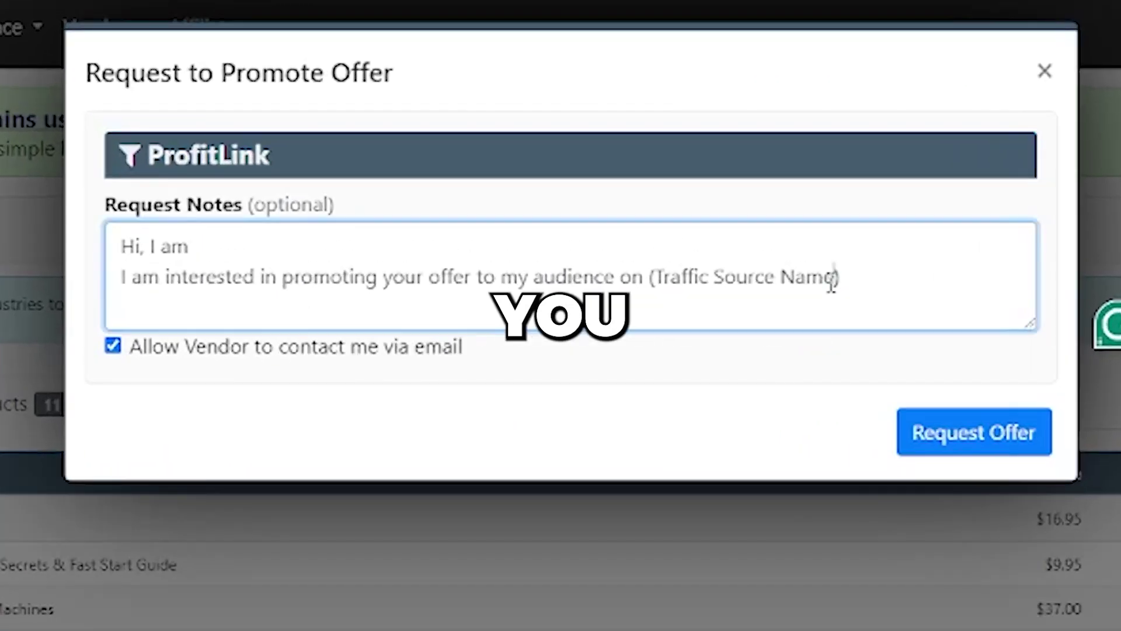
{"action": "left_click_drag", "start_coordinate": [687, 173], "coordinate": [607, 175]}
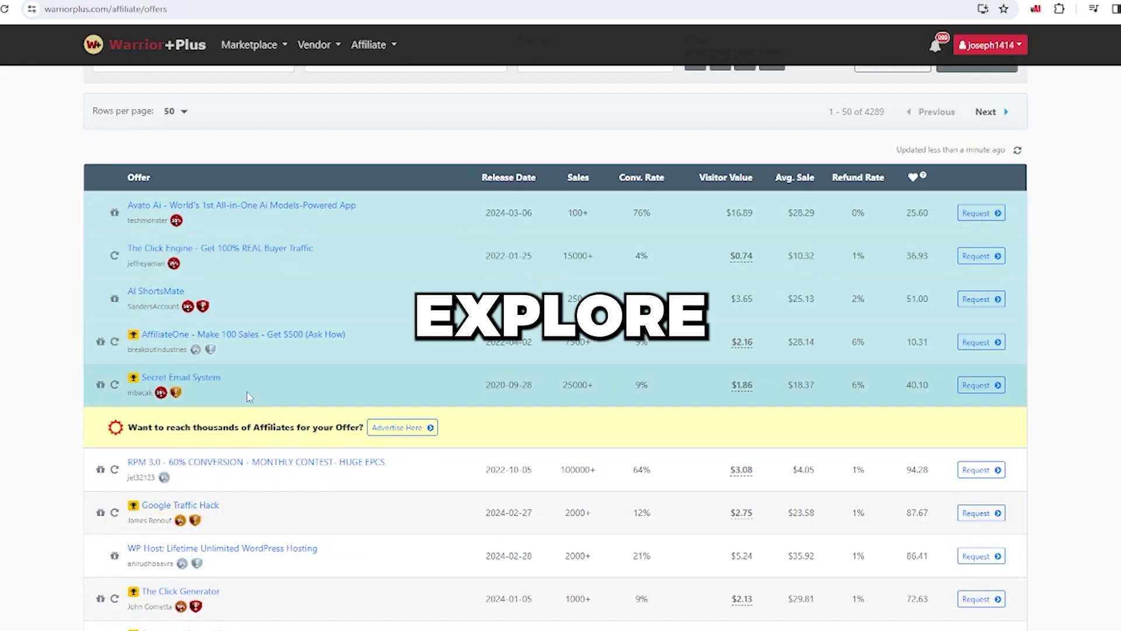
{"action": "scroll", "coordinate": [179, 531], "scroll_direction": "down", "scroll_amount": 10}
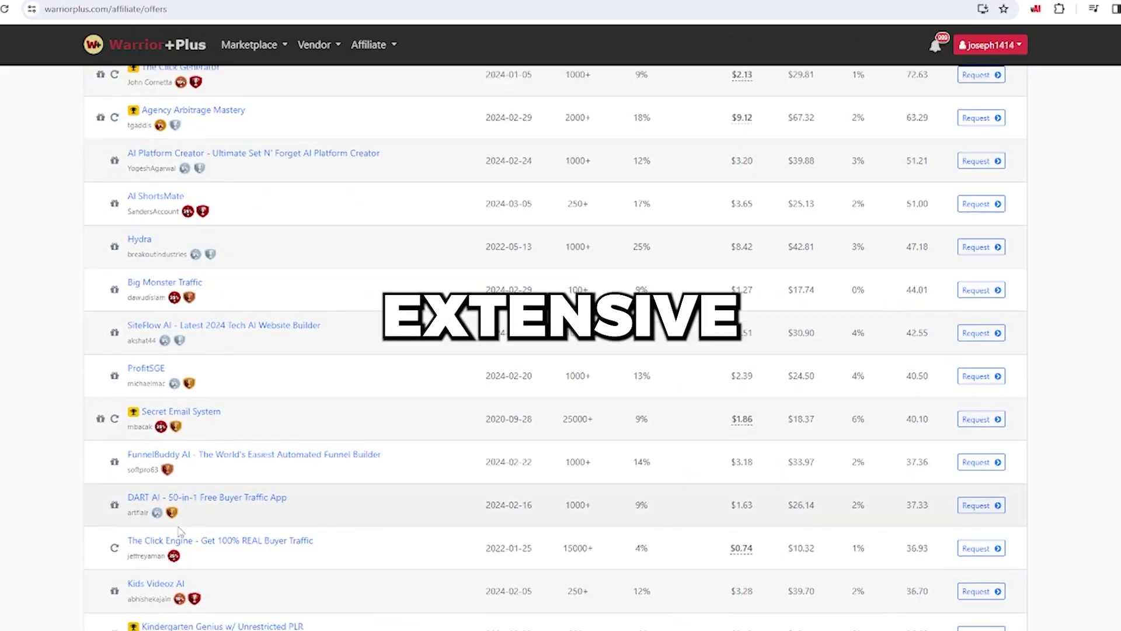
{"action": "scroll", "coordinate": [179, 531], "scroll_direction": "down", "scroll_amount": 15}
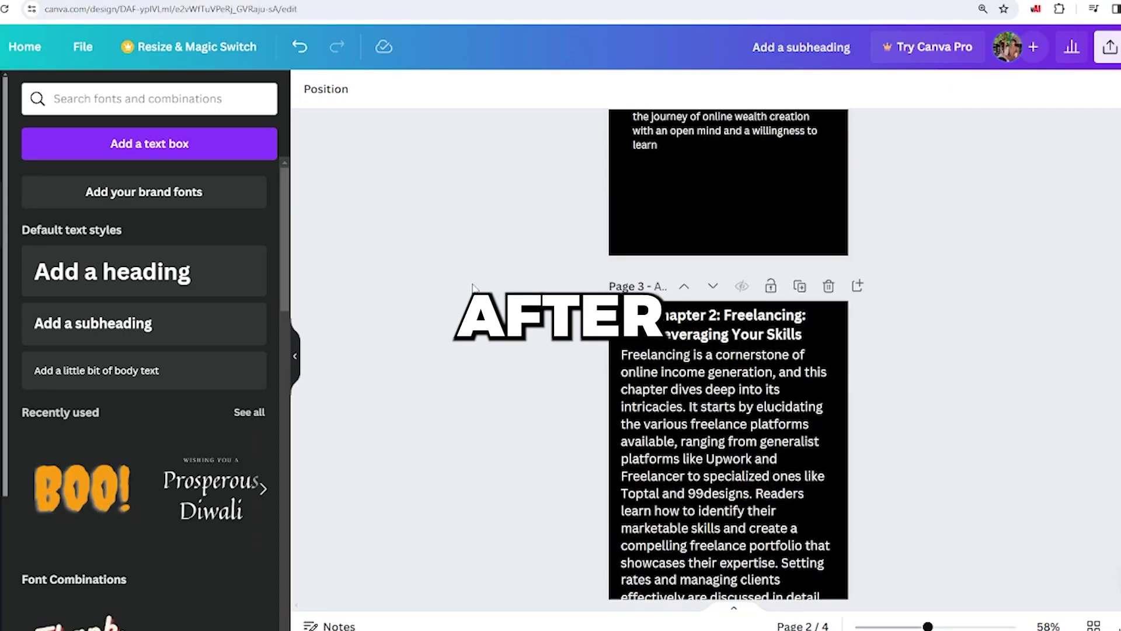
- Add the subheading 'Earn one thousand dollars every day with artificial intelligence' below Chapter 1 on page 2
{"action": "scroll", "coordinate": [470, 286], "scroll_direction": "up", "scroll_amount": 5}
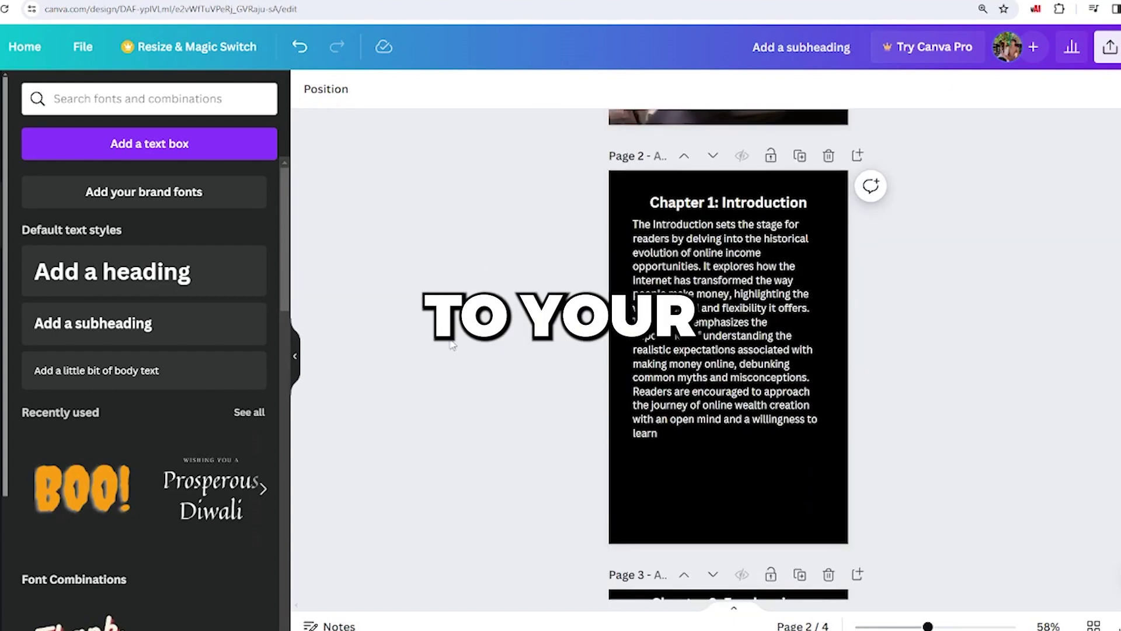
{"action": "scroll", "coordinate": [452, 345], "scroll_direction": "down", "scroll_amount": 2}
{"action": "scroll", "coordinate": [584, 327], "scroll_direction": "up", "scroll_amount": 3}
{"action": "left_click", "coordinate": [758, 299]}
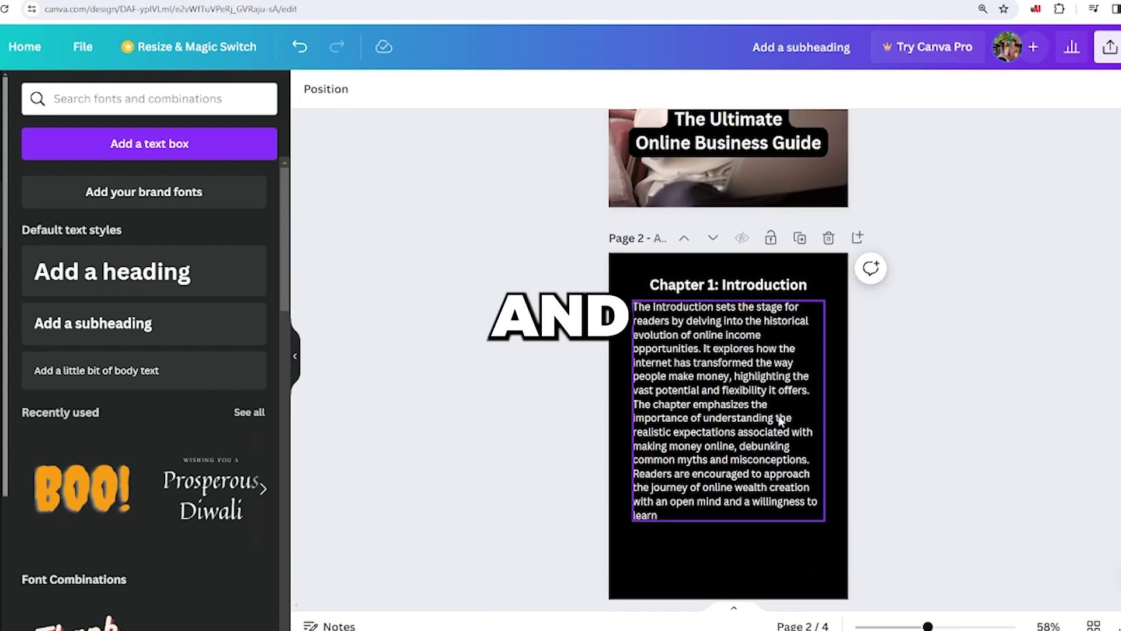
{"action": "scroll", "coordinate": [781, 420], "scroll_direction": "down", "scroll_amount": 2}
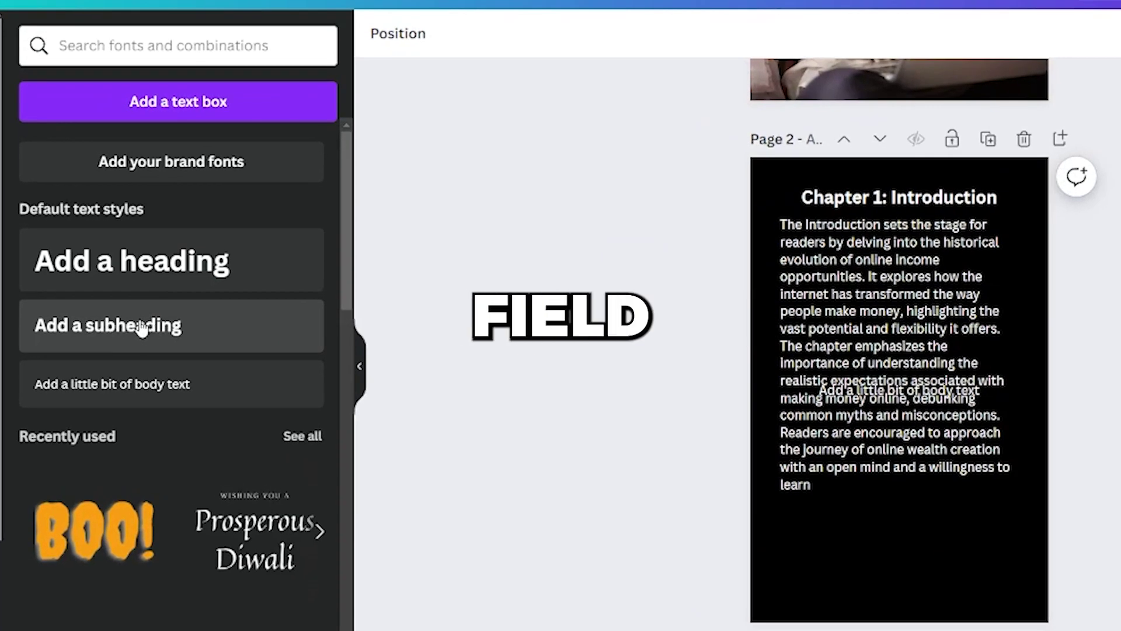
{"action": "left_click", "coordinate": [142, 327]}
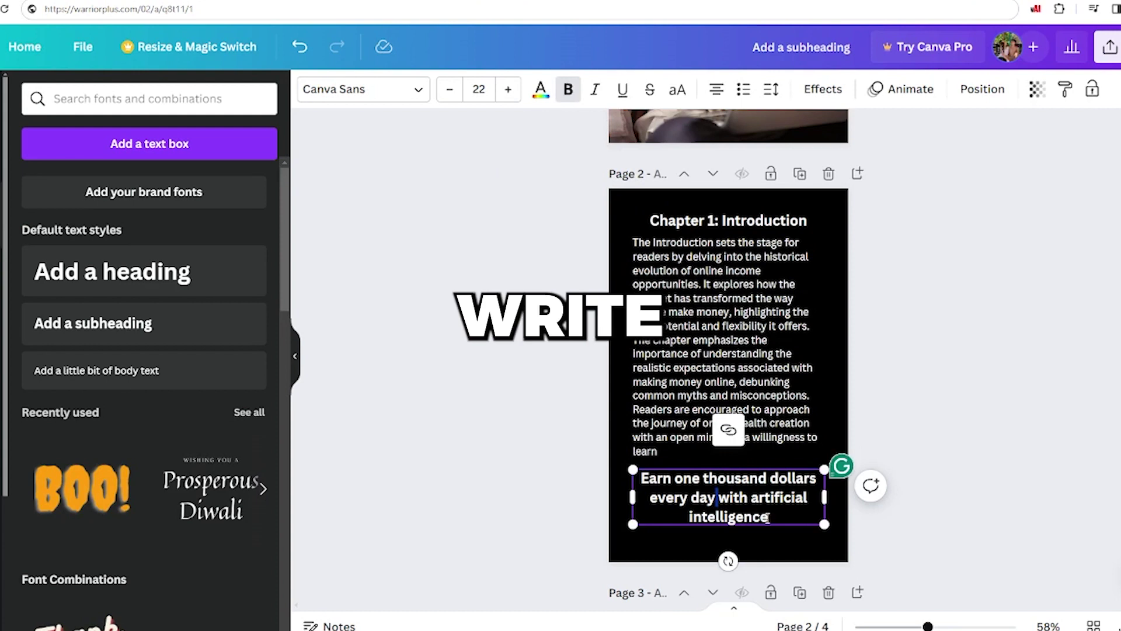
{"action": "left_click_drag", "start_coordinate": [767, 517], "coordinate": [643, 480]}
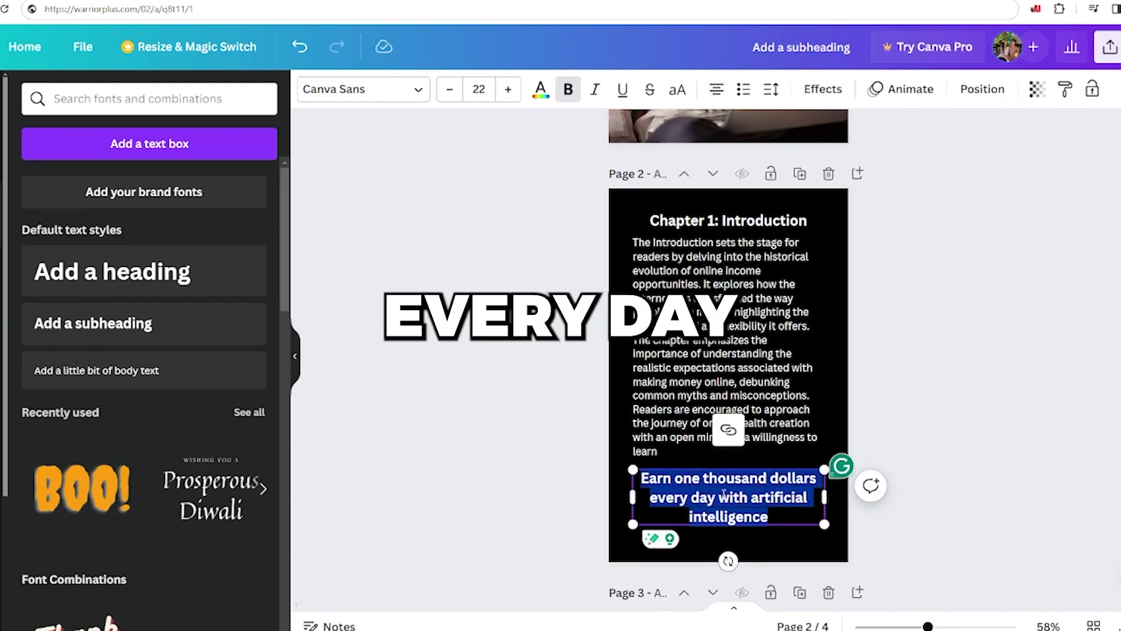
- Link the page-2 subheading to the pasted WarriorPlus affiliate URL
{"action": "left_click", "coordinate": [727, 433]}
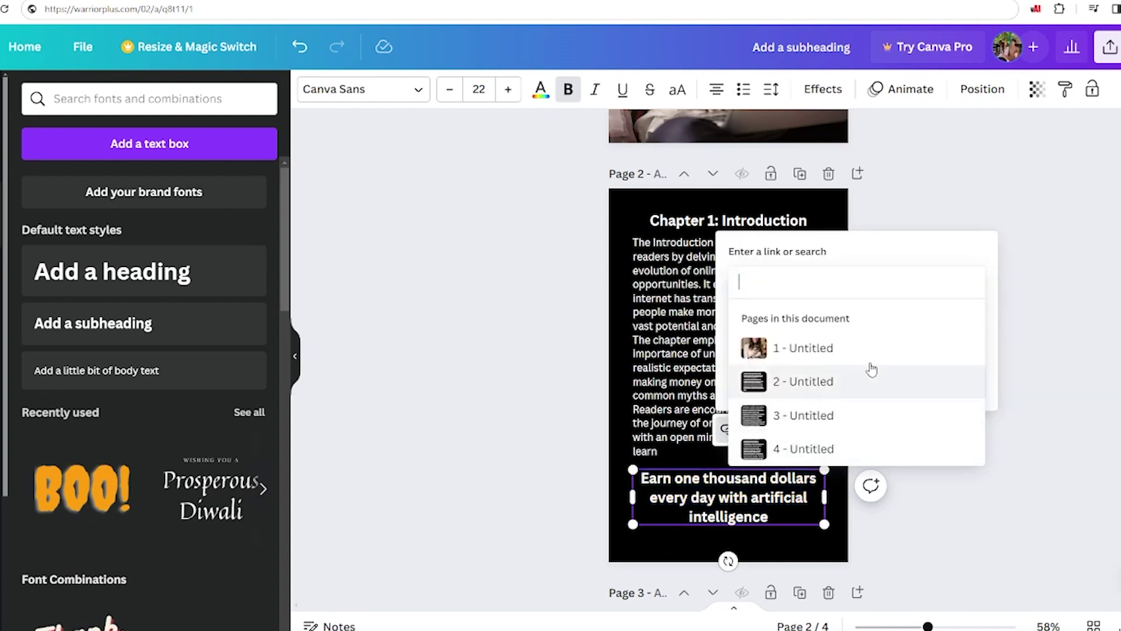
{"action": "key", "text": "Escape"}
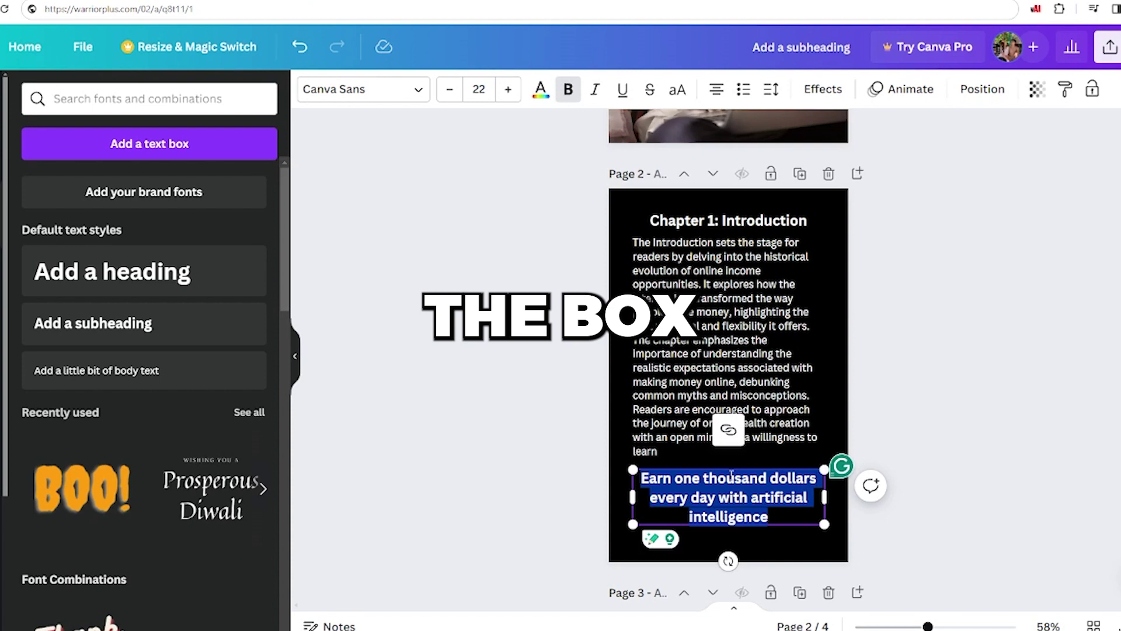
{"action": "left_click", "coordinate": [728, 433]}
{"action": "type", "text": "https://warriorplus.com/02/a/q8t11/1"}
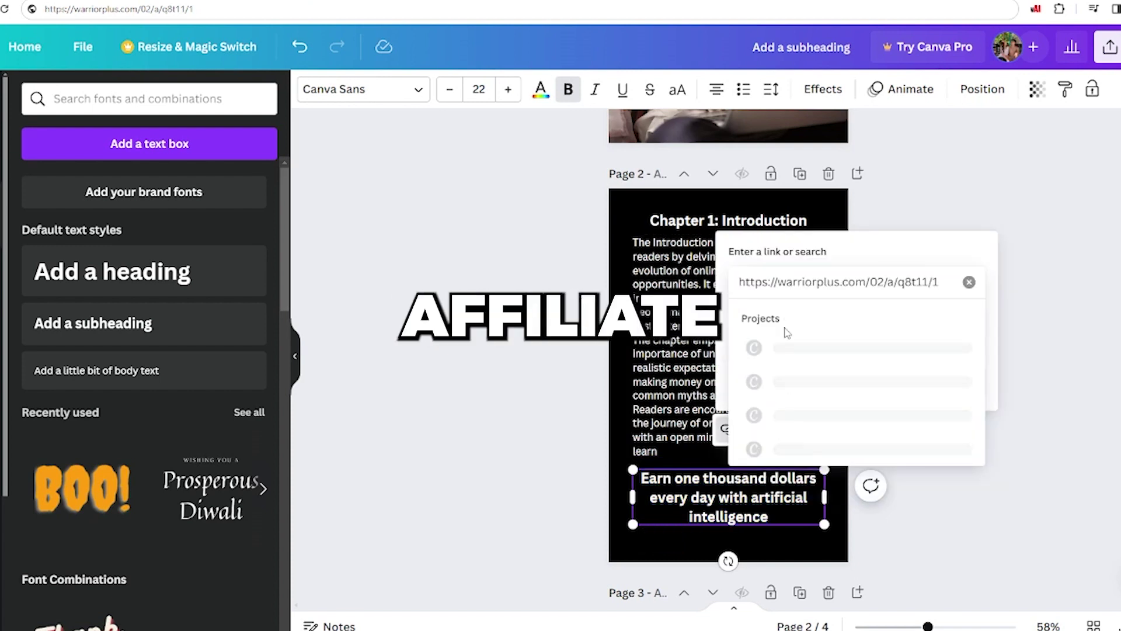
{"action": "key", "text": "Return"}
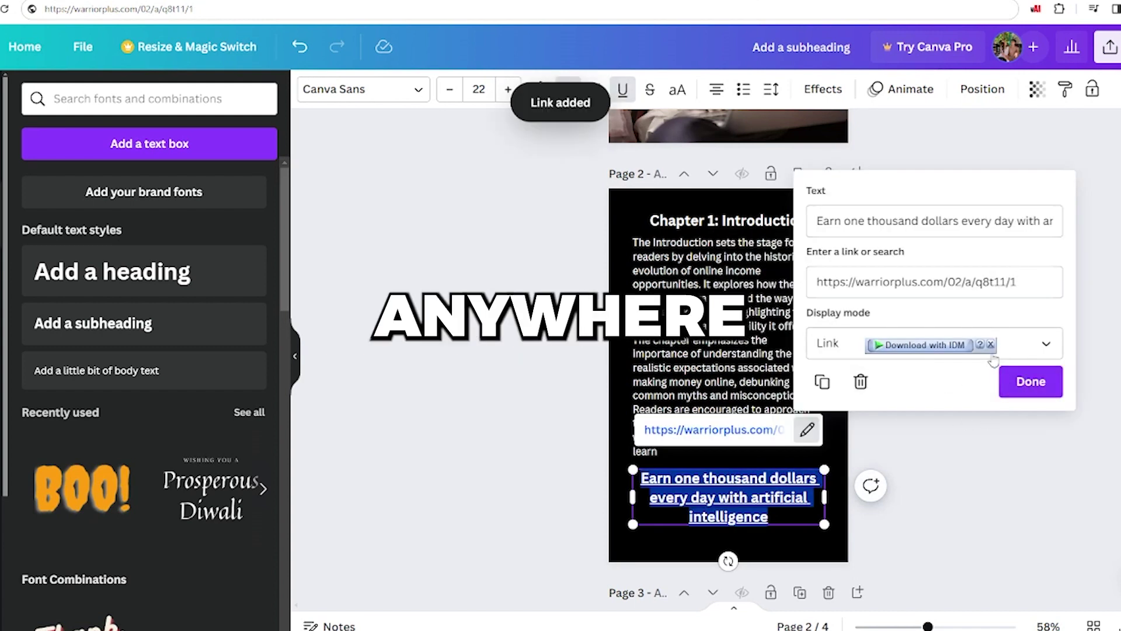
{"action": "left_click", "coordinate": [1026, 383]}
- Colour the linked subheading green from Default colours, then reselect it to check the link
{"action": "left_click", "coordinate": [541, 89]}
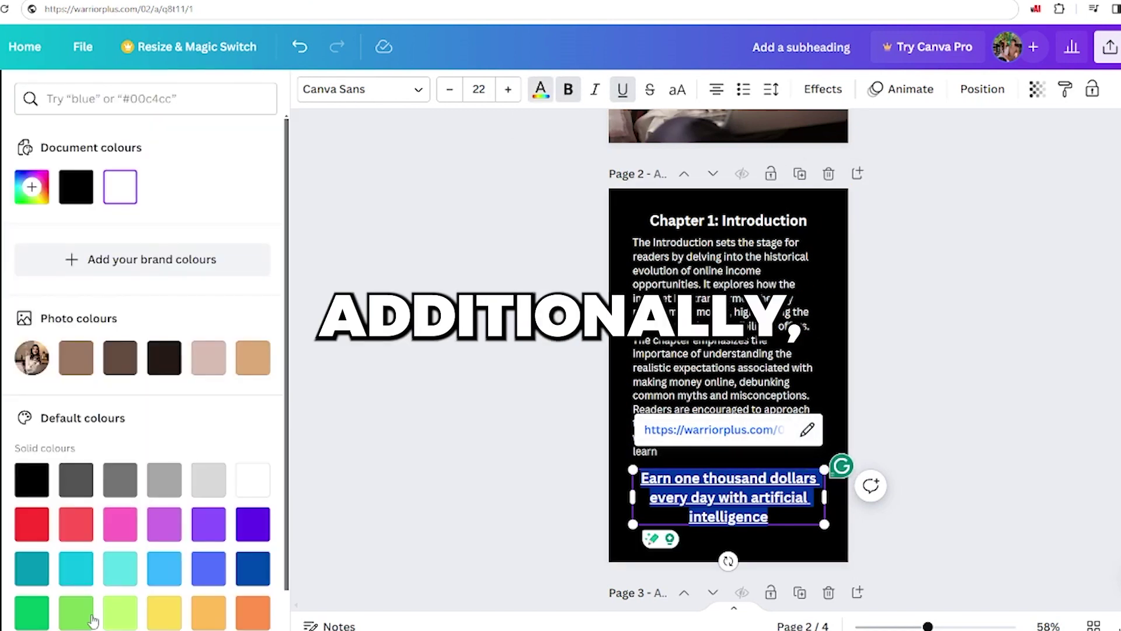
{"action": "left_click", "coordinate": [79, 610]}
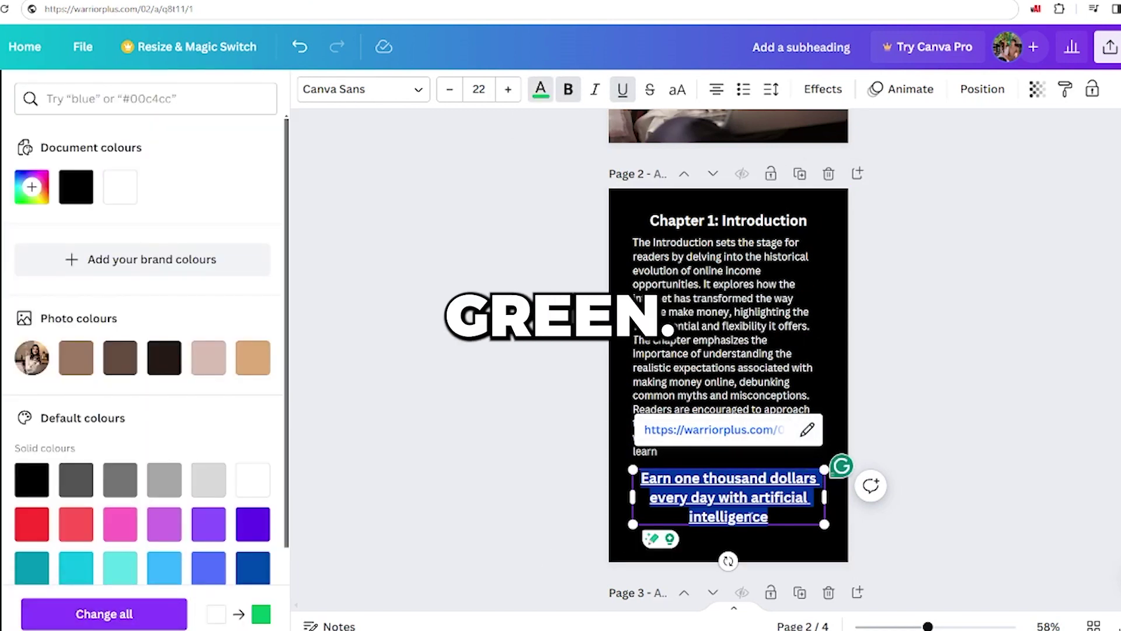
{"action": "key", "text": "Escape"}
{"action": "left_click", "coordinate": [919, 421]}
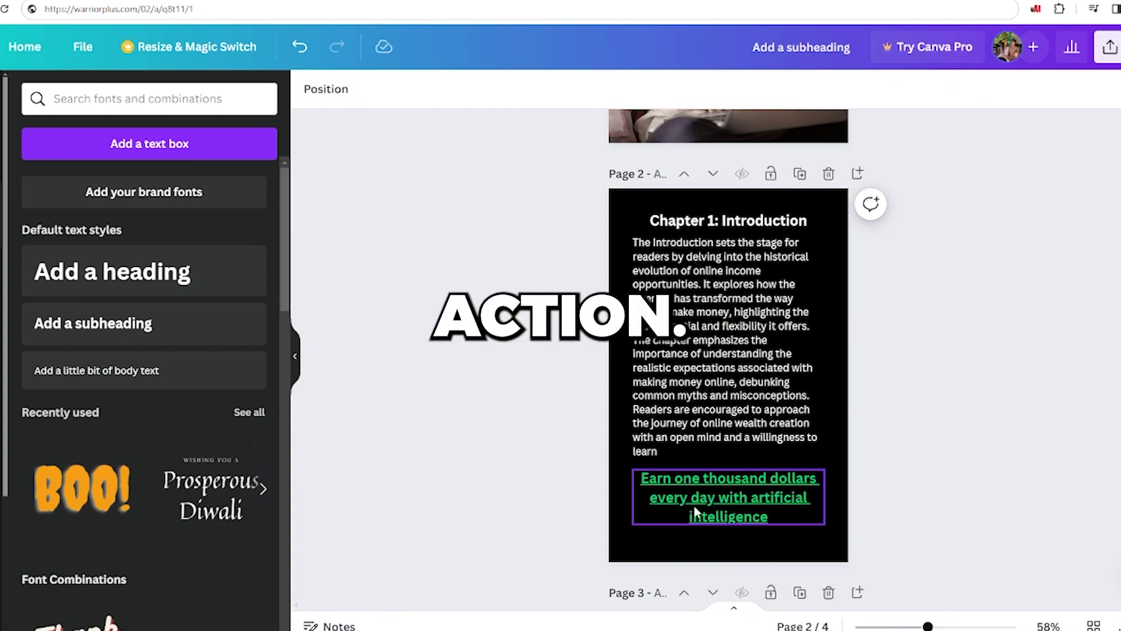
{"action": "double_click", "coordinate": [733, 474]}
{"action": "key", "text": "ctrl+c"}
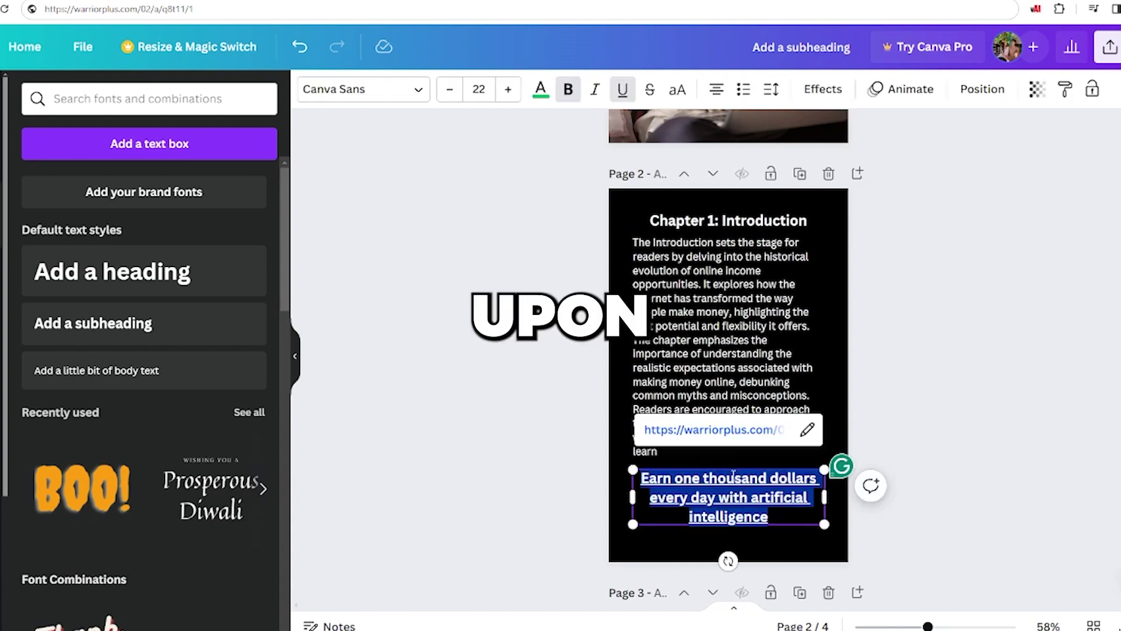
- Follow the subheading link to the ProfitLink sales page and check its $1000 Daily claim and $16.95 price
{"action": "left_click", "coordinate": [748, 430]}
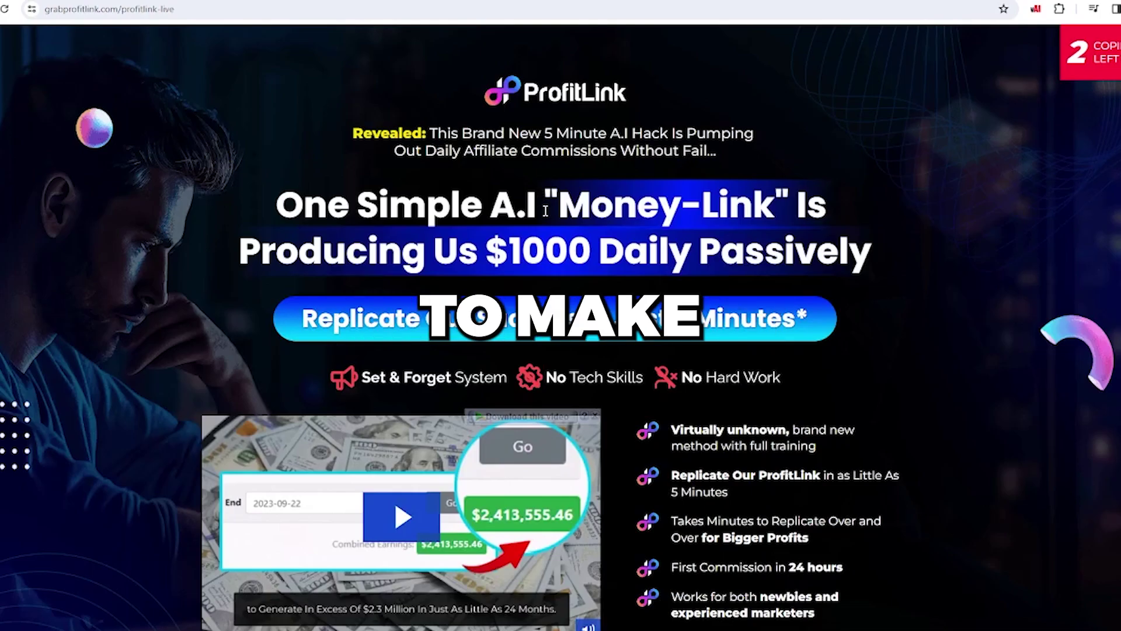
{"action": "left_click_drag", "start_coordinate": [592, 245], "coordinate": [868, 257]}
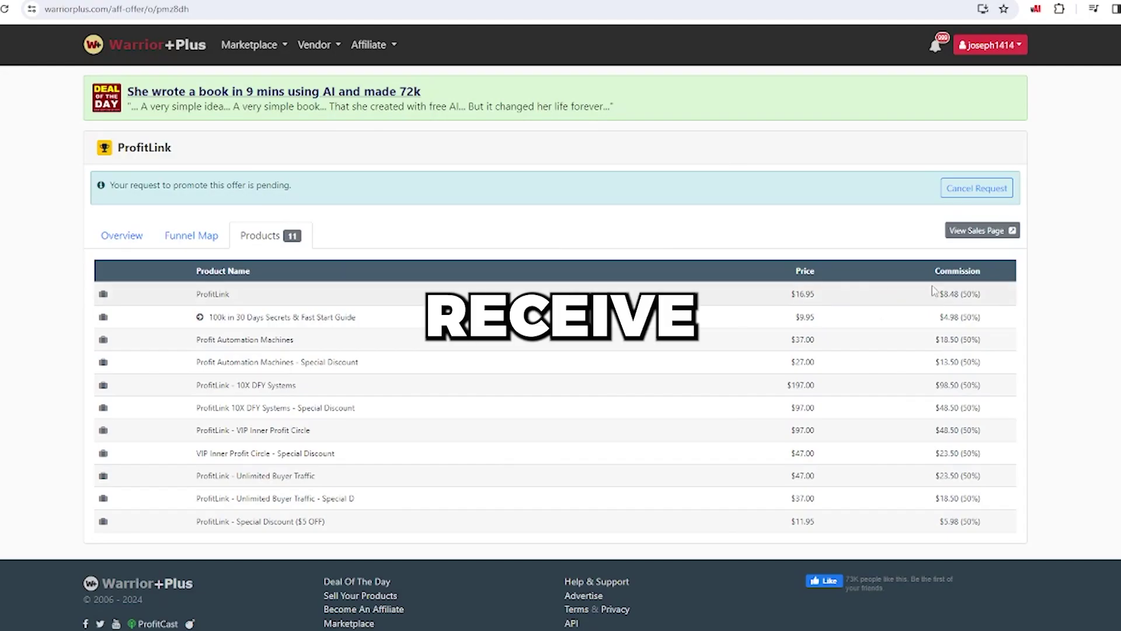
{"action": "left_click_drag", "start_coordinate": [939, 294], "coordinate": [973, 296]}
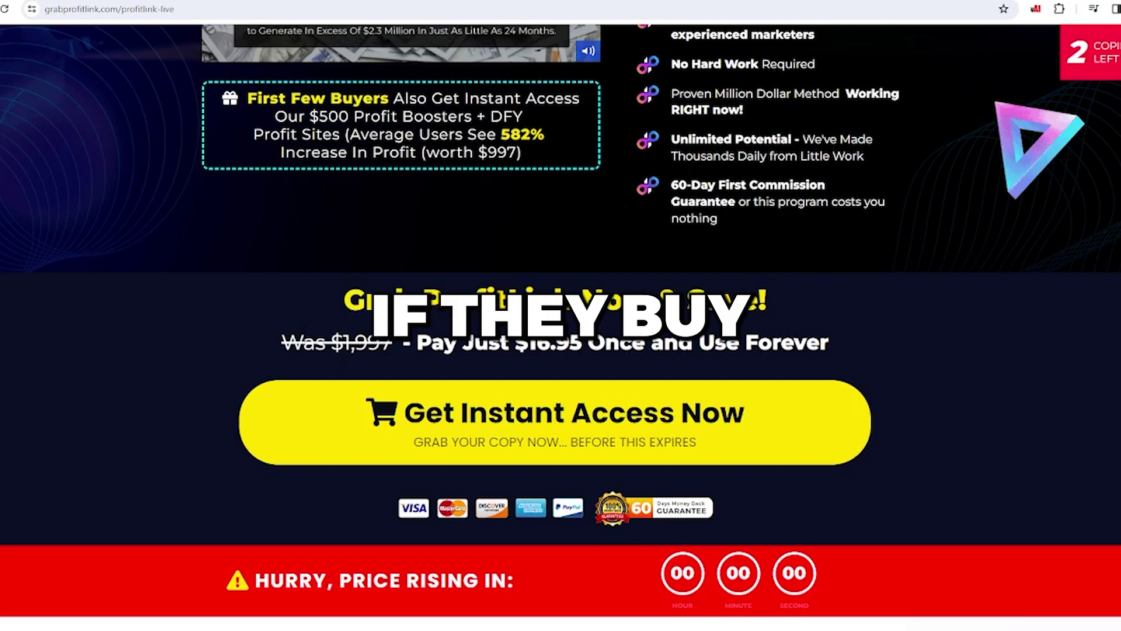
{"action": "scroll", "coordinate": [492, 463], "scroll_direction": "up", "scroll_amount": 3}
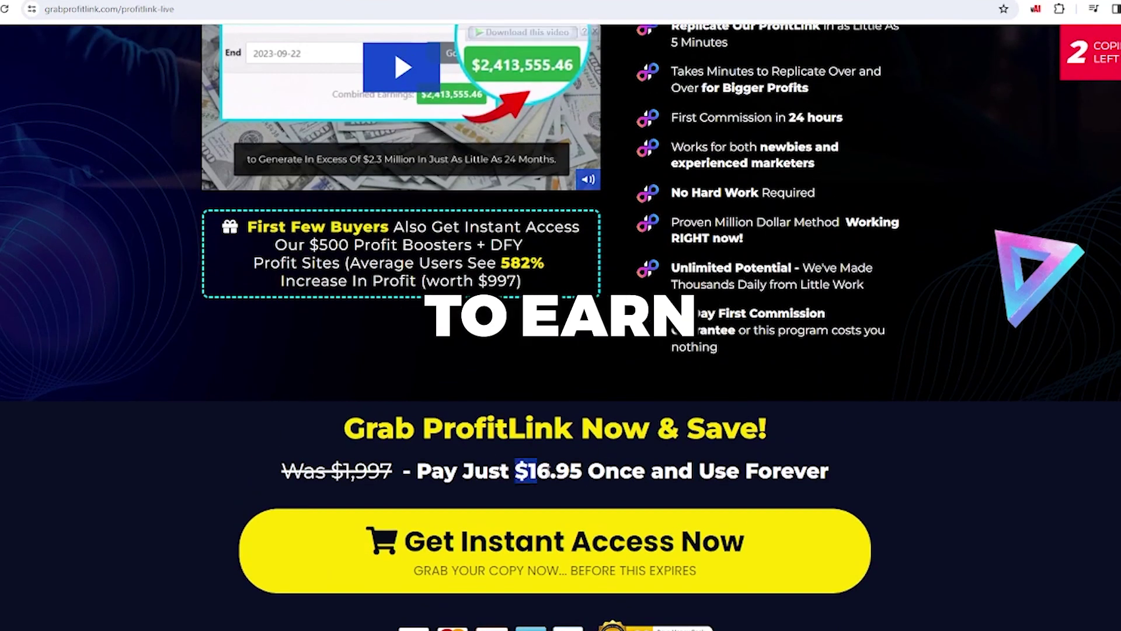
{"action": "left_click_drag", "start_coordinate": [535, 470], "coordinate": [582, 471]}
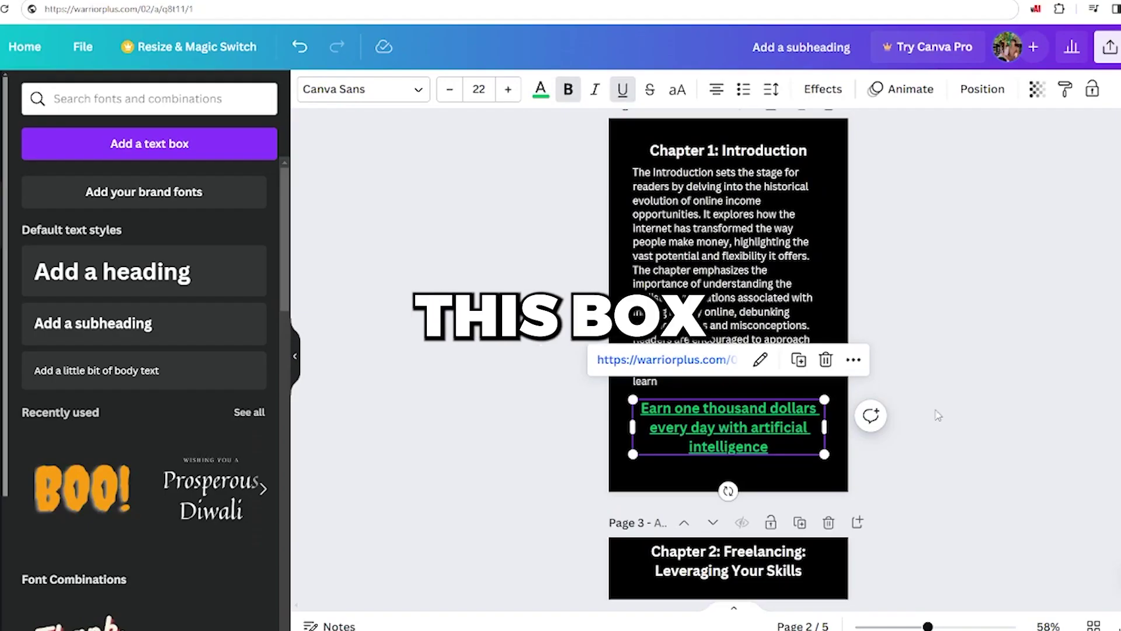
{"action": "left_click", "coordinate": [938, 412]}
- Paste the green link subheading onto pages 3, 4 and 5, moving page 5's copy mid-page
{"action": "scroll", "coordinate": [981, 411], "scroll_direction": "down", "scroll_amount": 8}
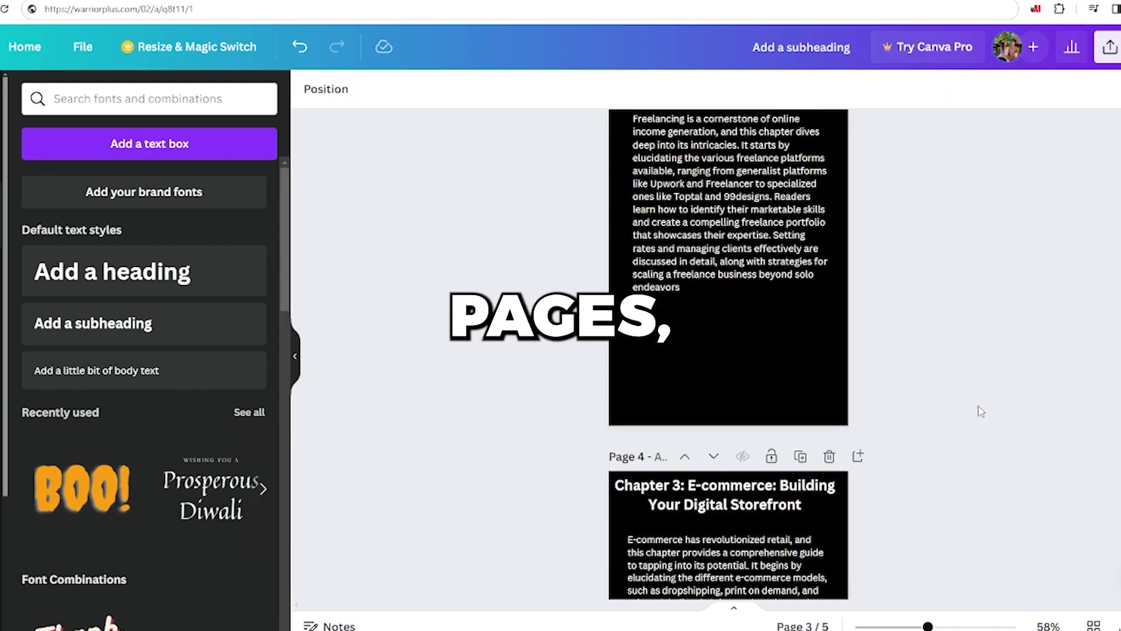
{"action": "scroll", "coordinate": [981, 411], "scroll_direction": "down", "scroll_amount": 1}
{"action": "key", "text": "ctrl+v"}
{"action": "left_click", "coordinate": [959, 359]}
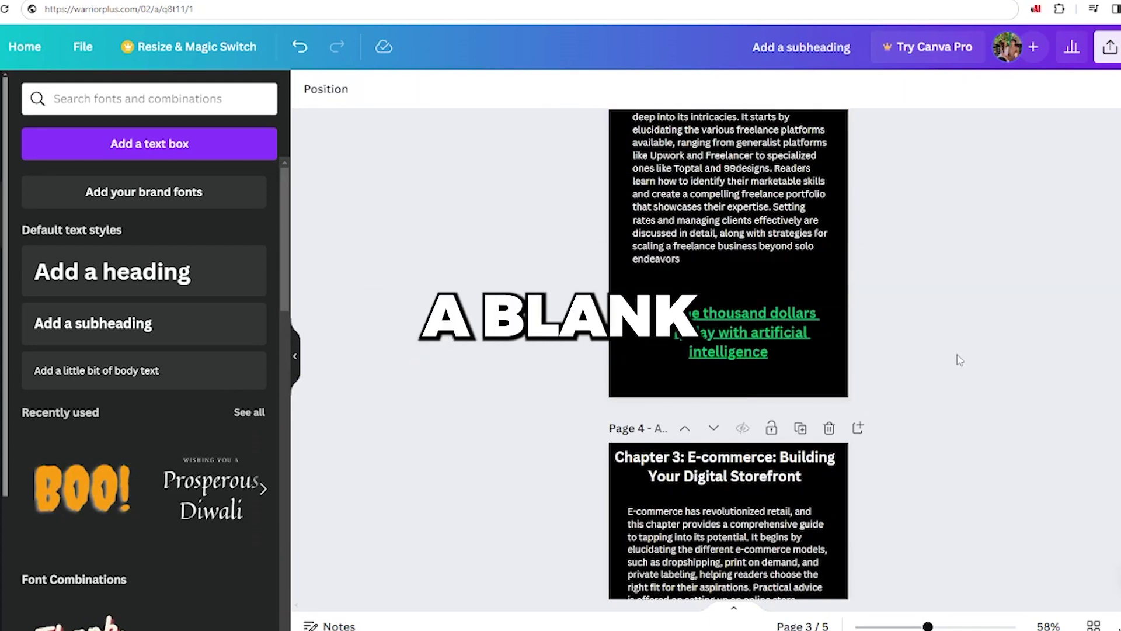
{"action": "scroll", "coordinate": [934, 359], "scroll_direction": "down", "scroll_amount": 5}
{"action": "key", "text": "ctrl+v"}
{"action": "scroll", "coordinate": [718, 408], "scroll_direction": "down", "scroll_amount": 4}
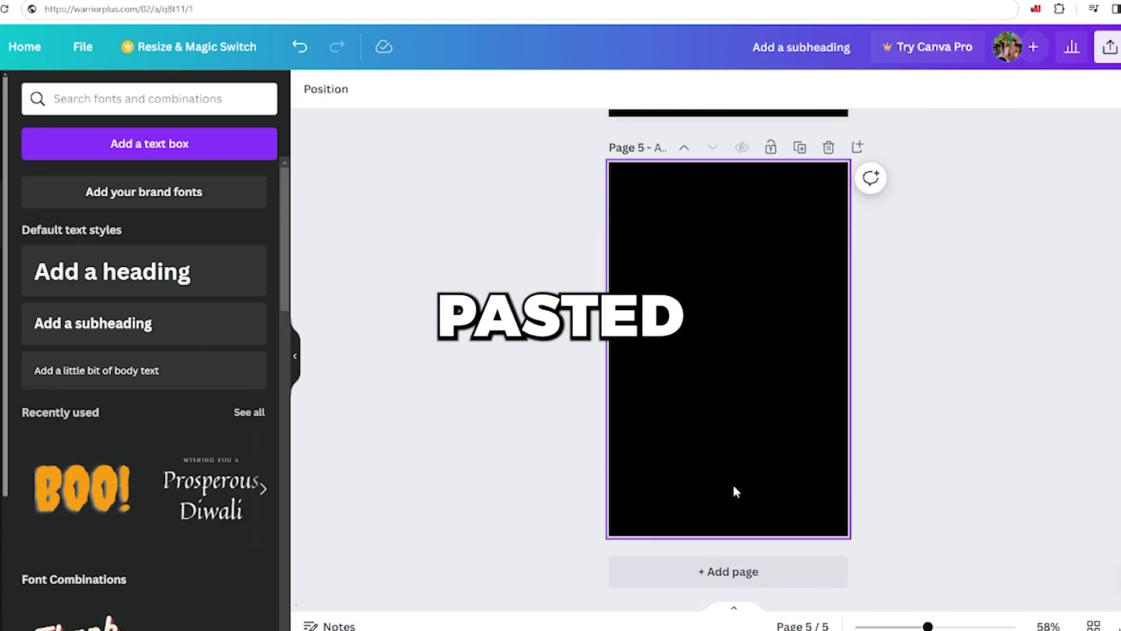
{"action": "key", "text": "ctrl+v"}
{"action": "left_click_drag", "start_coordinate": [731, 455], "coordinate": [731, 332]}
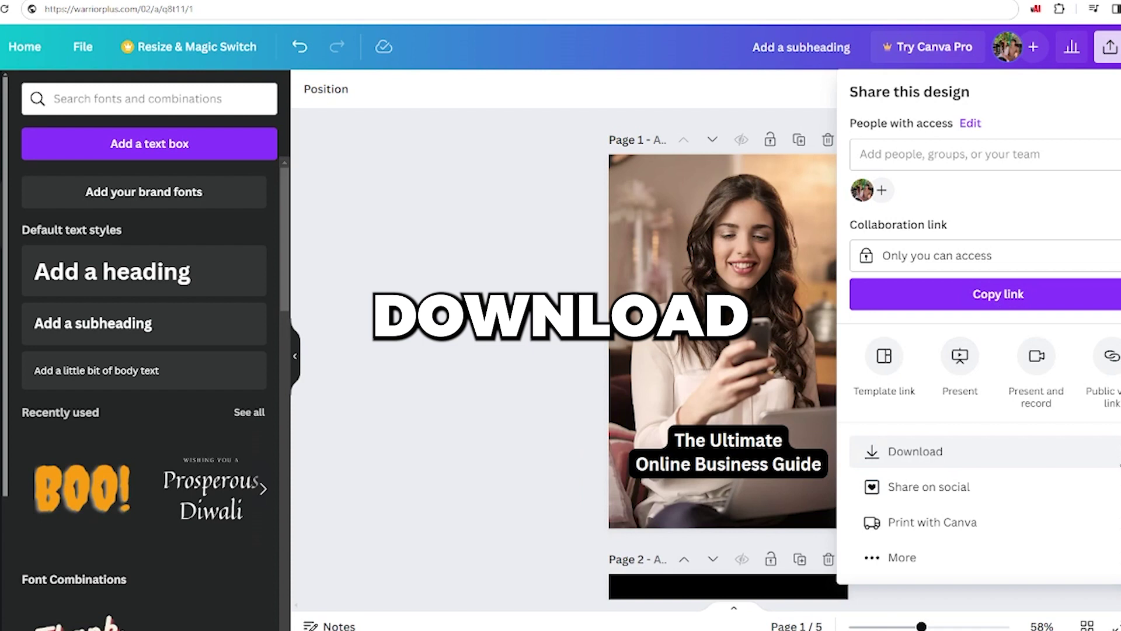
- Download all pages of the ebook as a PDF Standard file
{"action": "left_click", "coordinate": [938, 457]}
{"action": "left_click", "coordinate": [934, 159]}
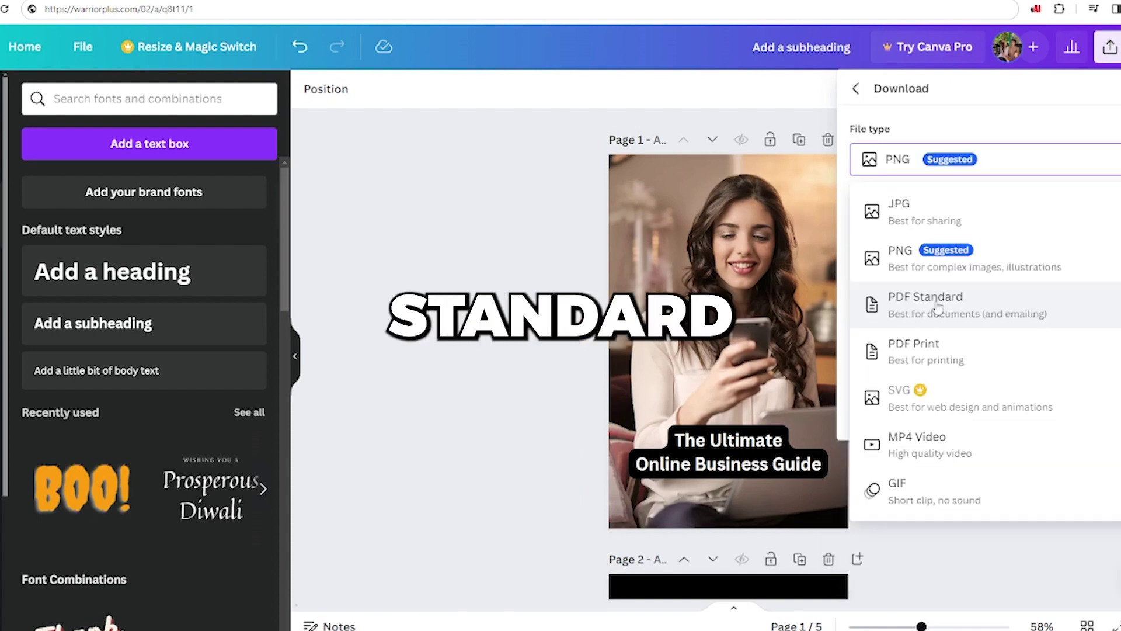
{"action": "left_click", "coordinate": [935, 296]}
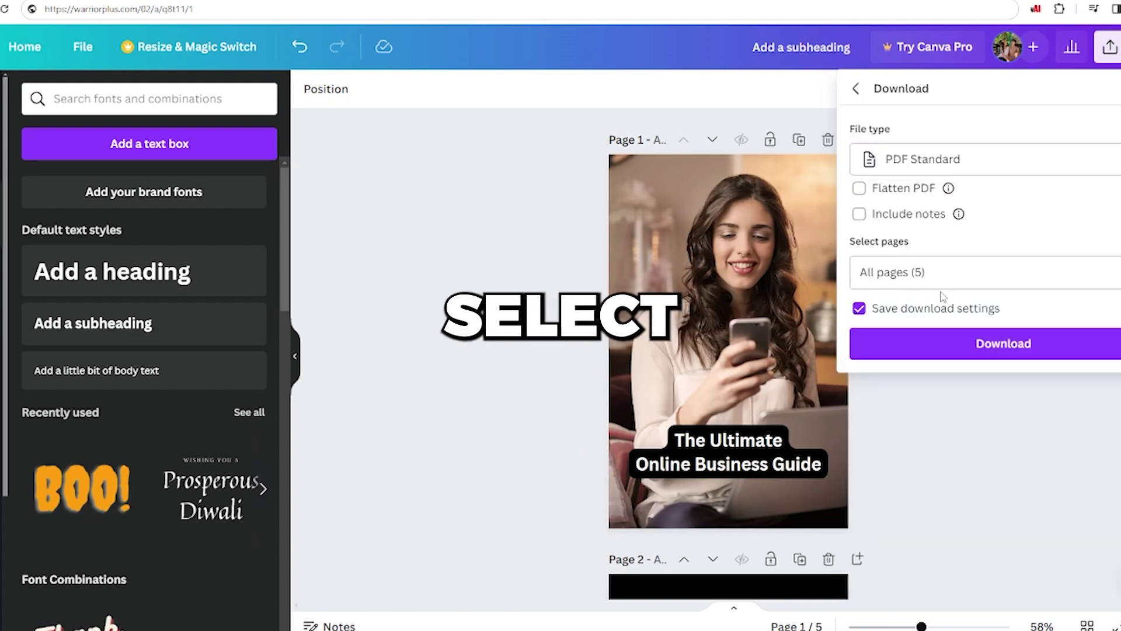
{"action": "left_click", "coordinate": [993, 344]}
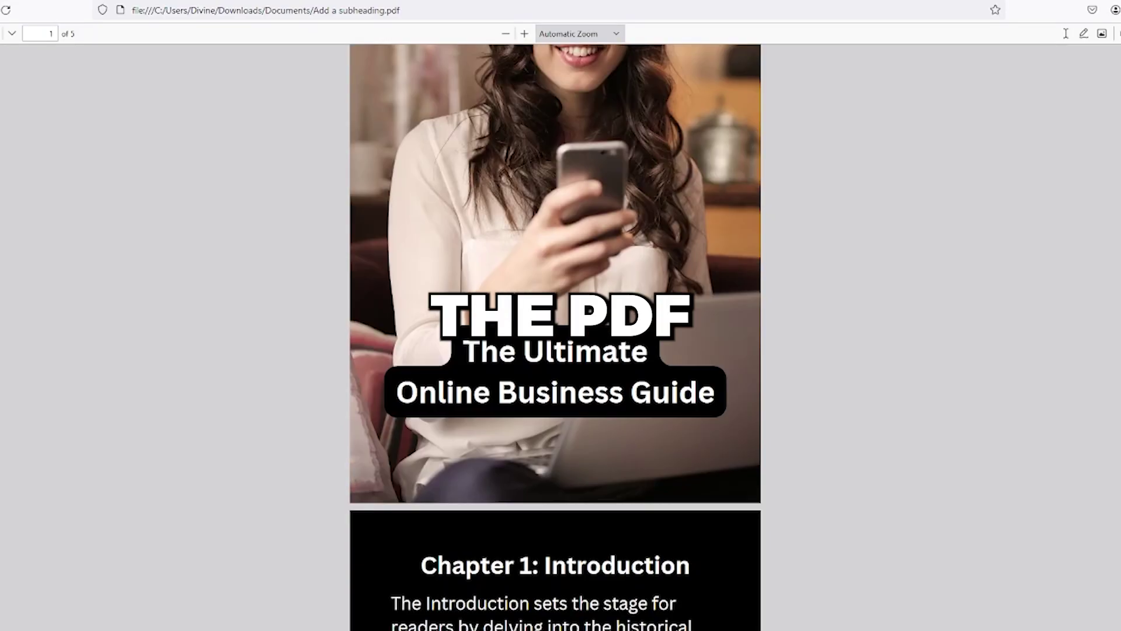
{"action": "scroll", "coordinate": [555, 337], "scroll_direction": "down", "scroll_amount": 10}
{"action": "scroll", "coordinate": [555, 337], "scroll_direction": "down", "scroll_amount": 15}
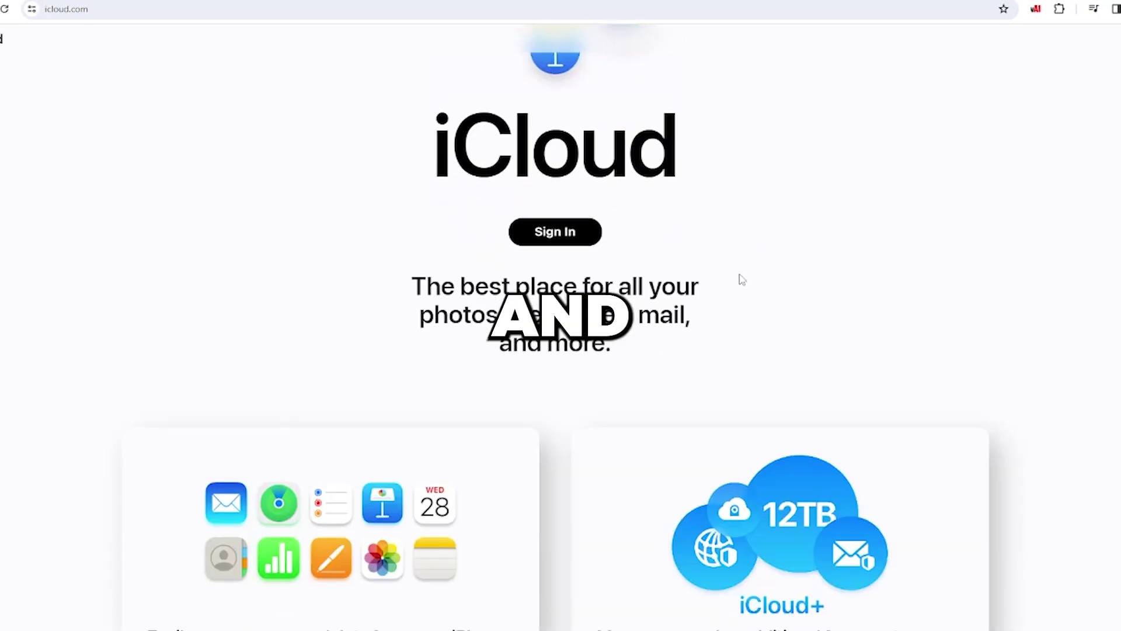
- Set 'Add a subheading.pdf' access to Anyone with the link and copy that link
{"action": "scroll", "coordinate": [773, 261], "scroll_direction": "up", "scroll_amount": 2}
{"action": "scroll", "coordinate": [773, 261], "scroll_direction": "up", "scroll_amount": 4}
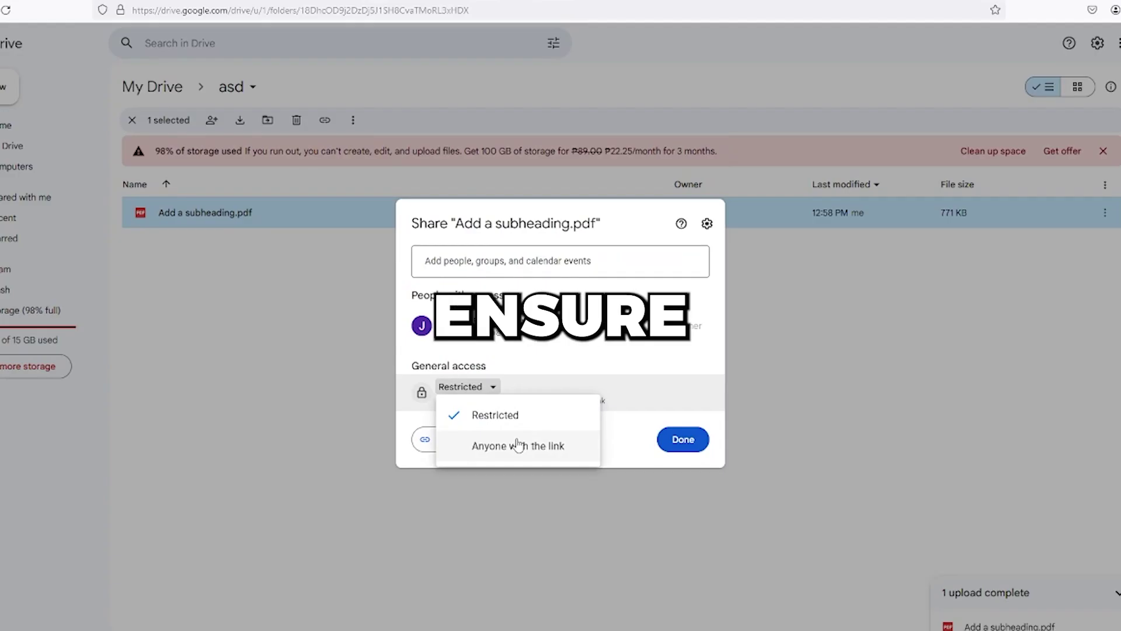
{"action": "left_click", "coordinate": [461, 442]}
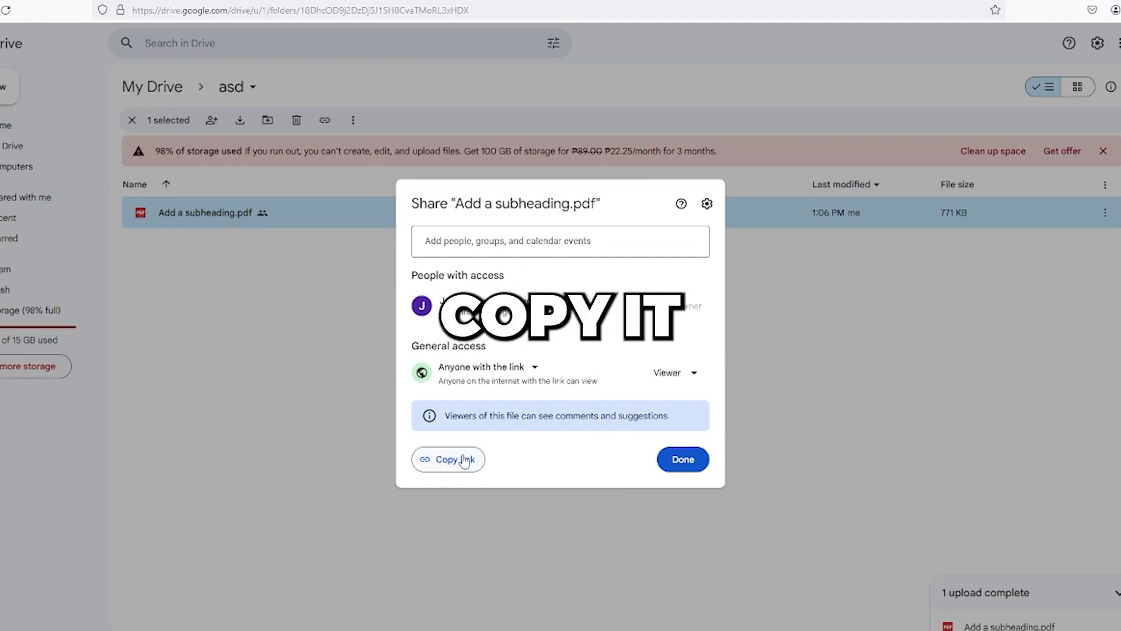
{"action": "left_click", "coordinate": [445, 457]}
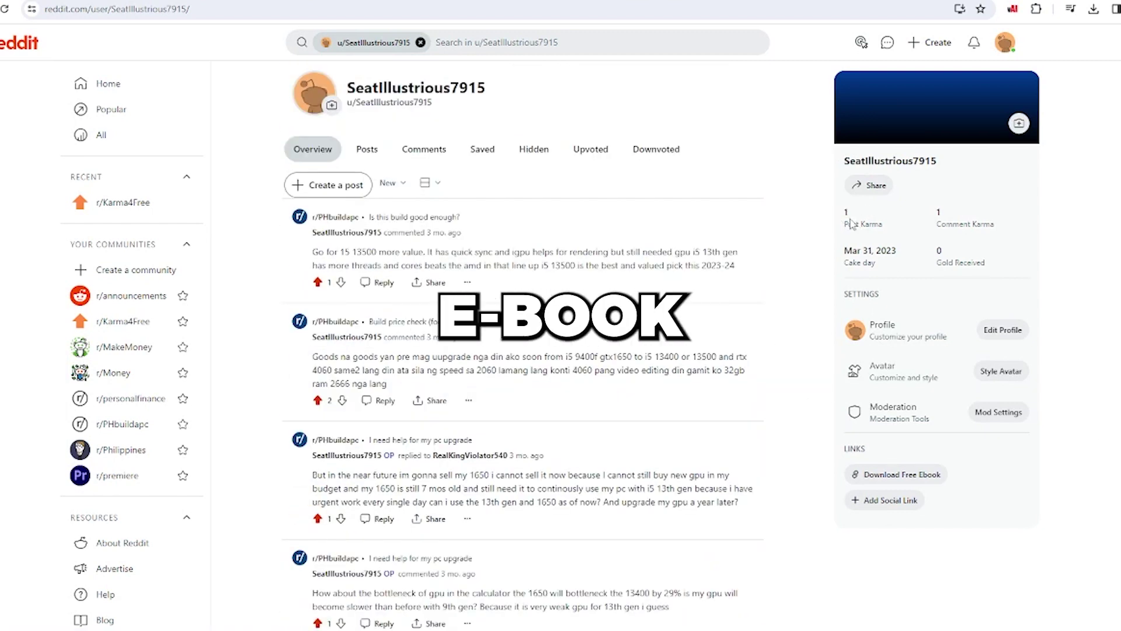
- Scroll down through Reddit's search results for 'karma'
{"action": "scroll", "coordinate": [934, 234], "scroll_direction": "down", "scroll_amount": 1}
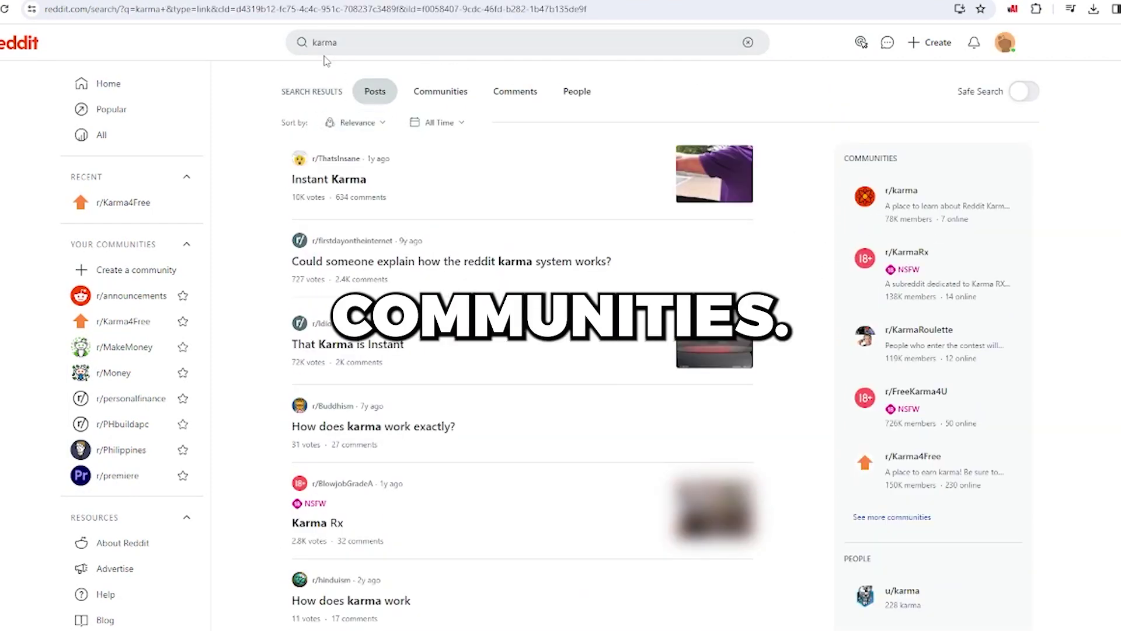
- Start adding a Custom URL social link on the Reddit profile, then browse community results
{"action": "left_click", "coordinate": [349, 49]}
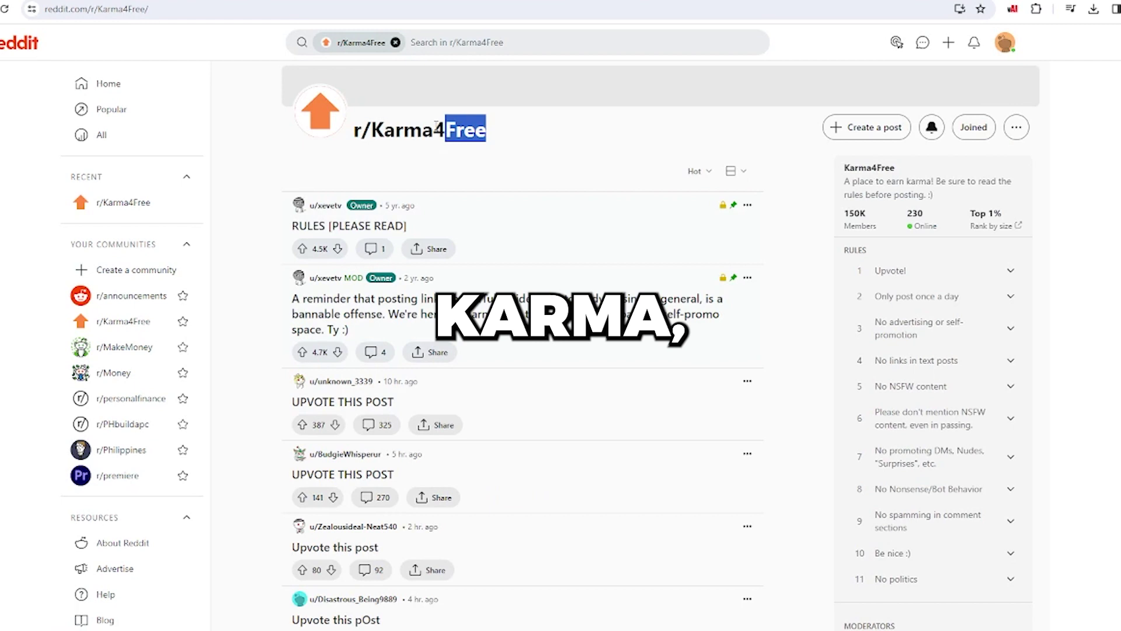
{"action": "left_click", "coordinate": [1004, 42]}
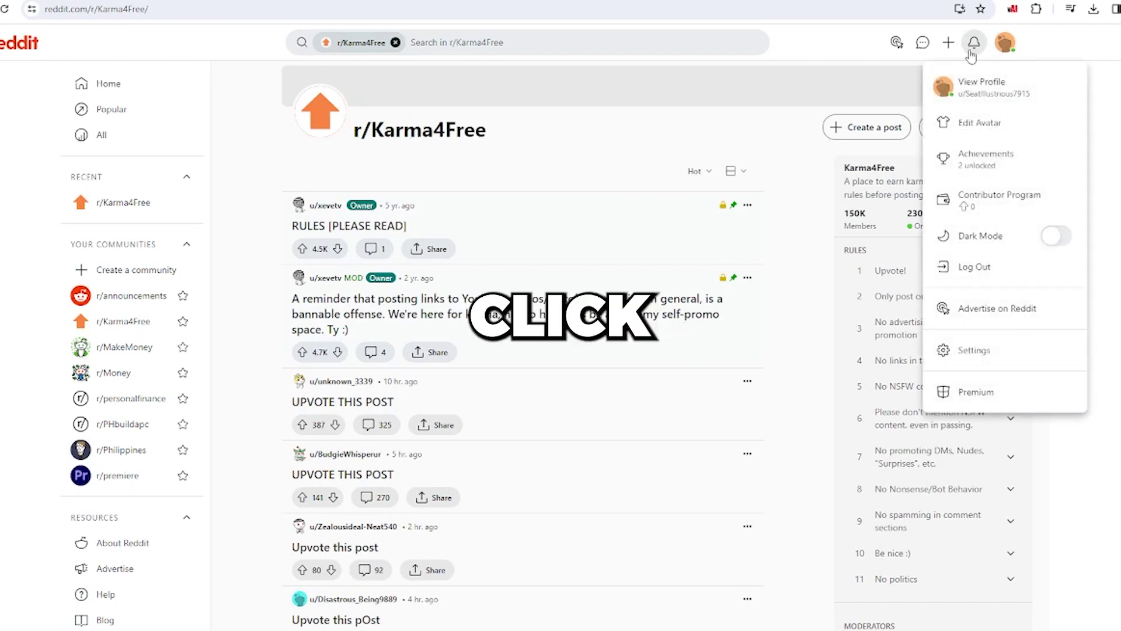
{"action": "left_click", "coordinate": [988, 97]}
{"action": "left_click", "coordinate": [876, 508]}
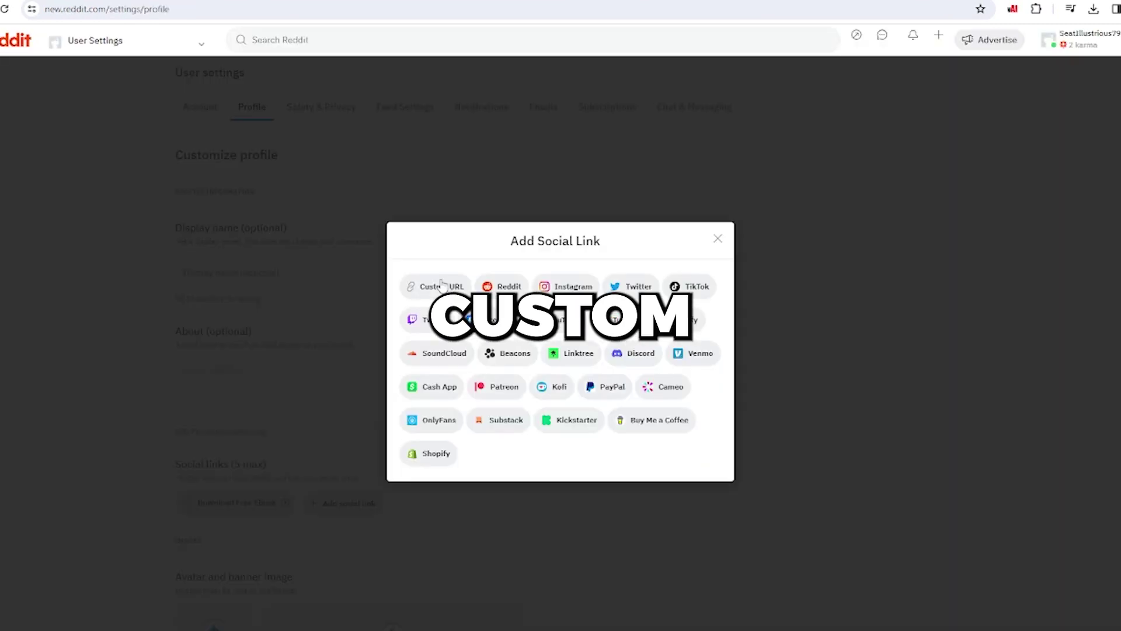
{"action": "left_click", "coordinate": [442, 286]}
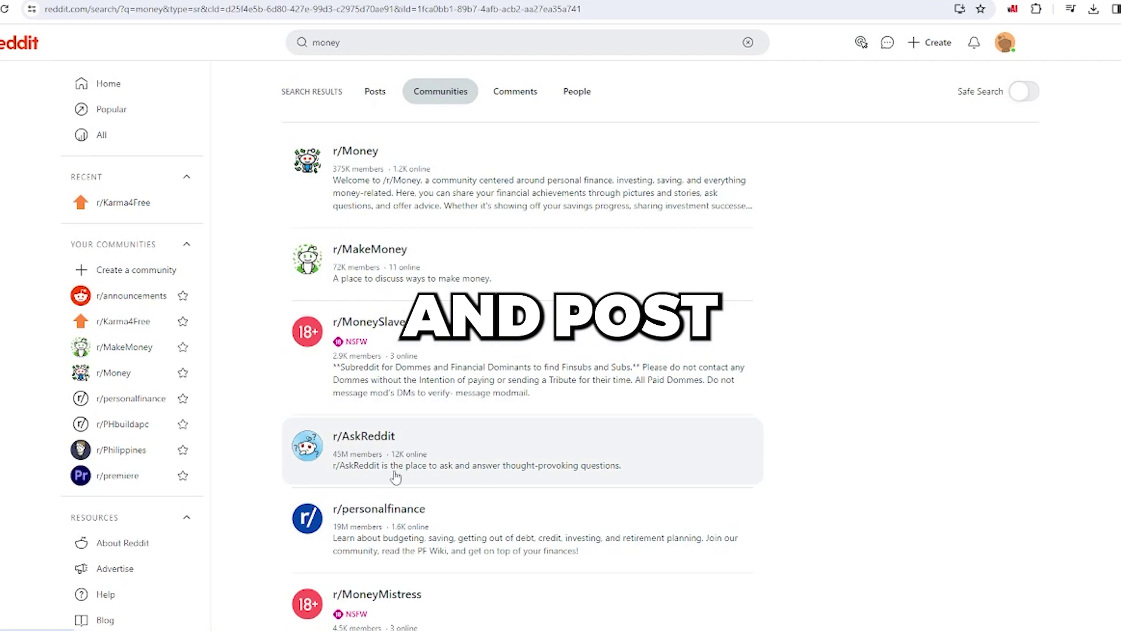
{"action": "scroll", "coordinate": [325, 478], "scroll_direction": "down", "scroll_amount": 15}
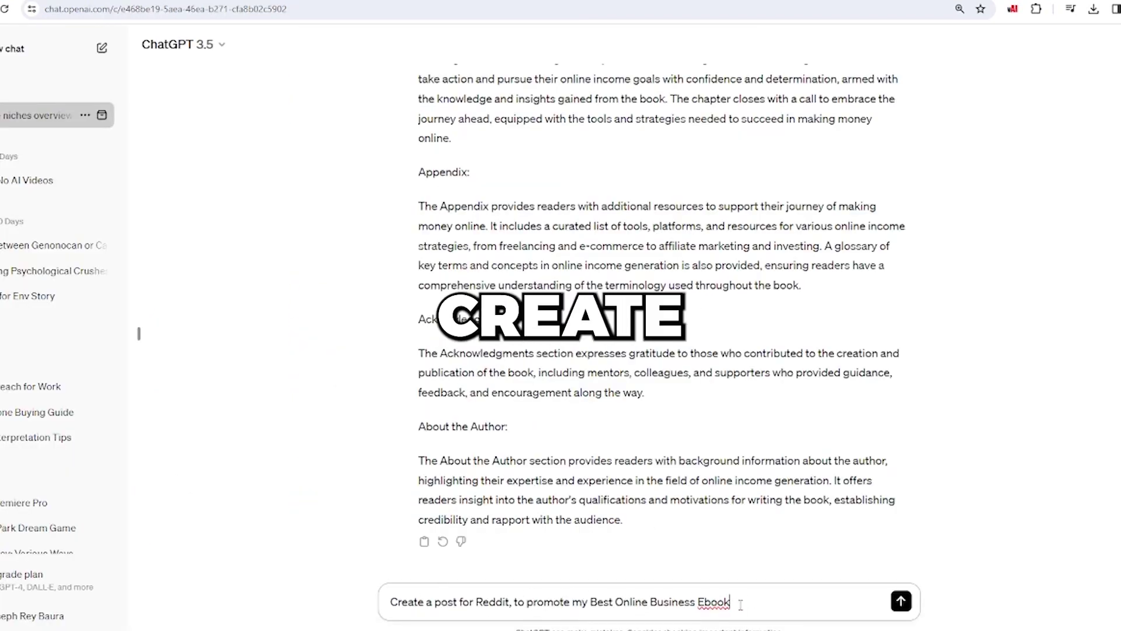
- Send ChatGPT the prompt for a Reddit post about the Unlocking Online Wealth ebook, then copy its full reply
{"action": "left_click_drag", "start_coordinate": [740, 605], "coordinate": [489, 599]}
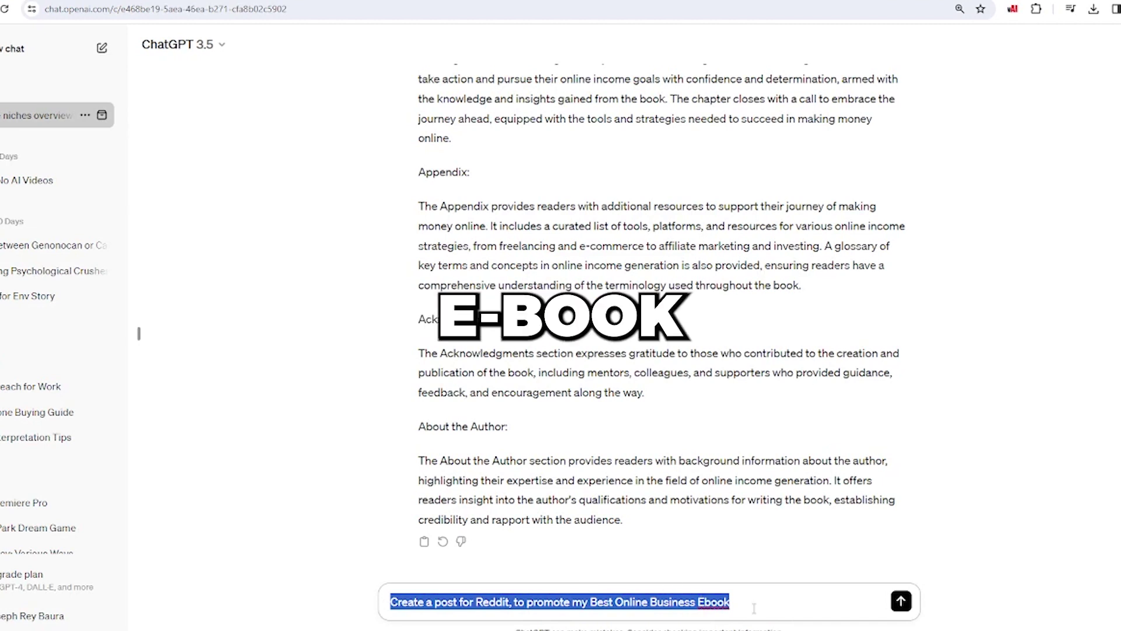
{"action": "left_click", "coordinate": [900, 601]}
{"action": "right_click", "coordinate": [623, 318]}
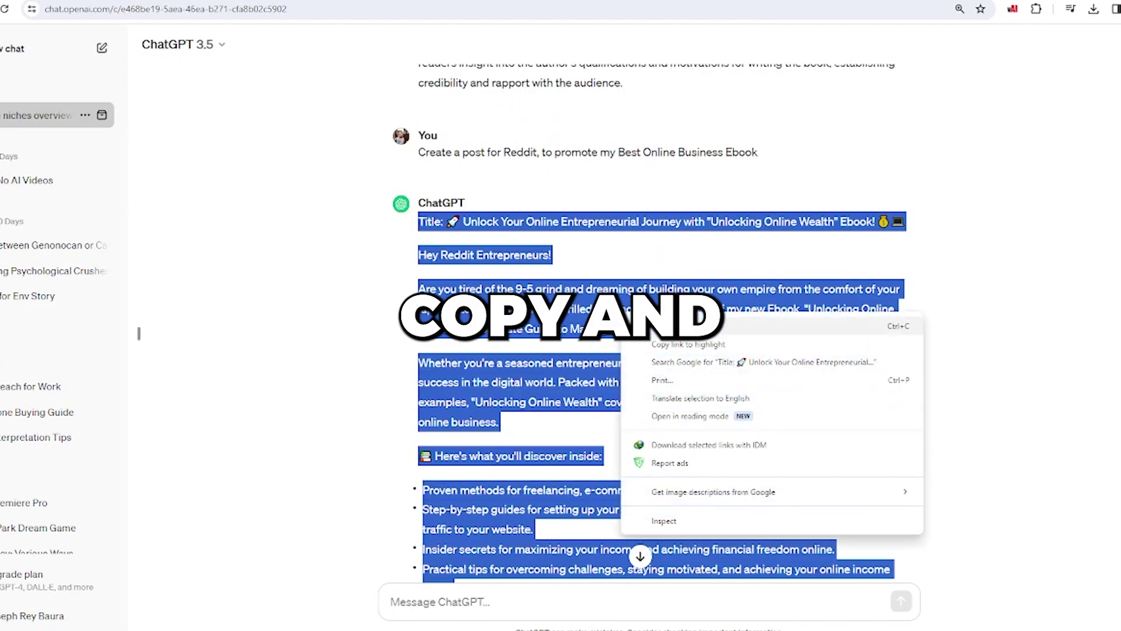
{"action": "left_click", "coordinate": [661, 326]}
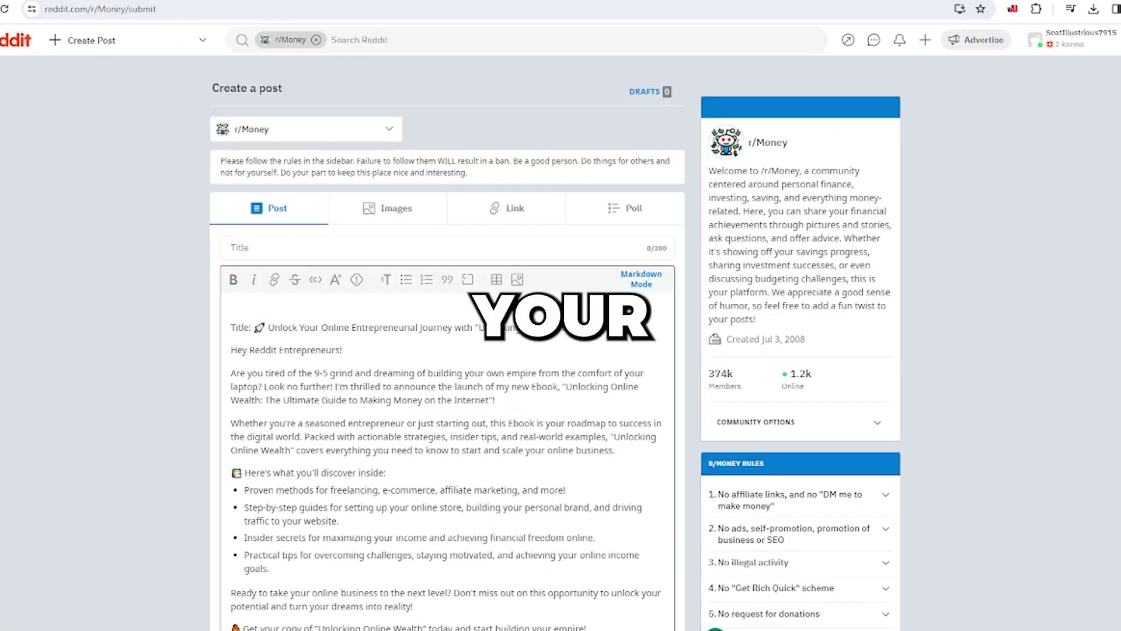
- Move the title line into the Title field as 'The Ultimate Guide To Make Money Online-Get Your Free E-book NOW!'
{"action": "key", "text": "ctrl+x"}
{"action": "left_click", "coordinate": [538, 239]}
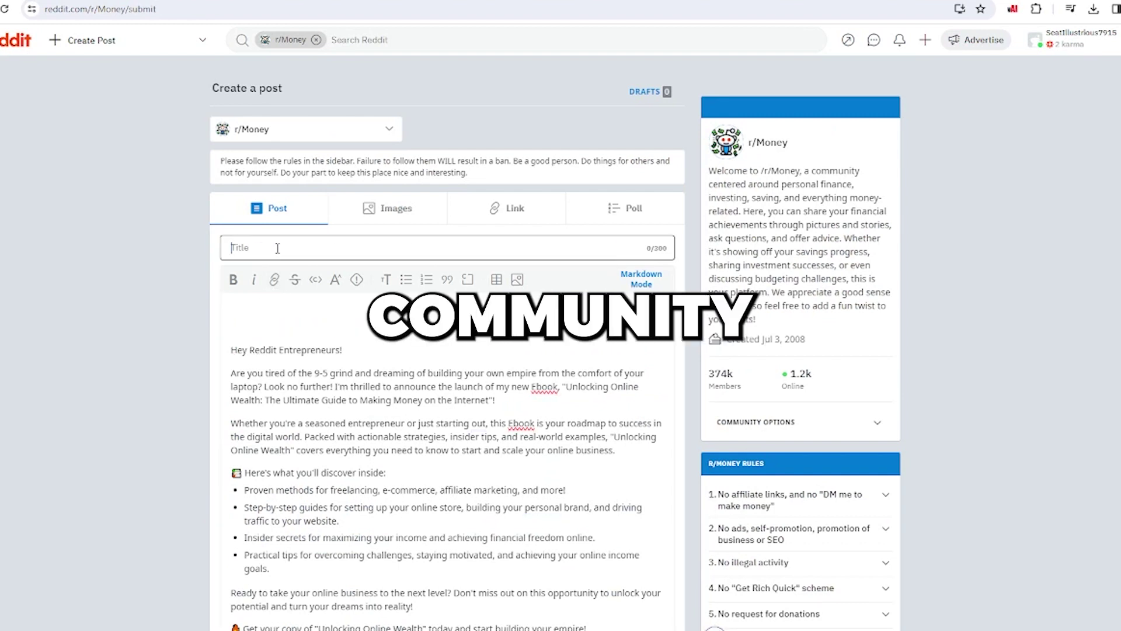
{"action": "key", "text": "ctrl+v"}
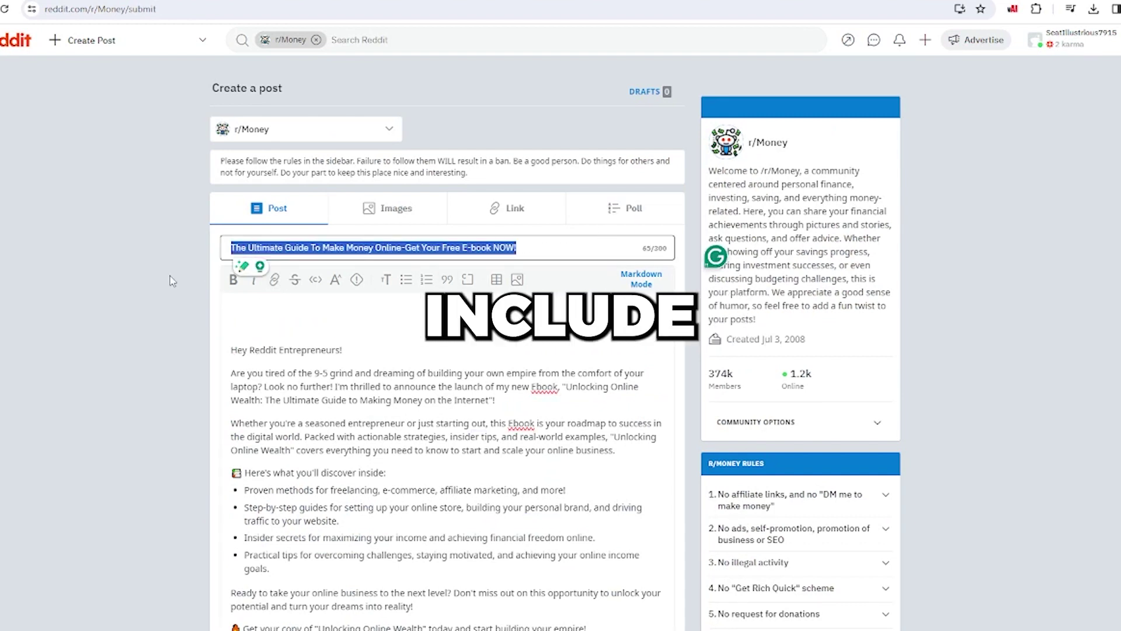
{"action": "left_click", "coordinate": [488, 242]}
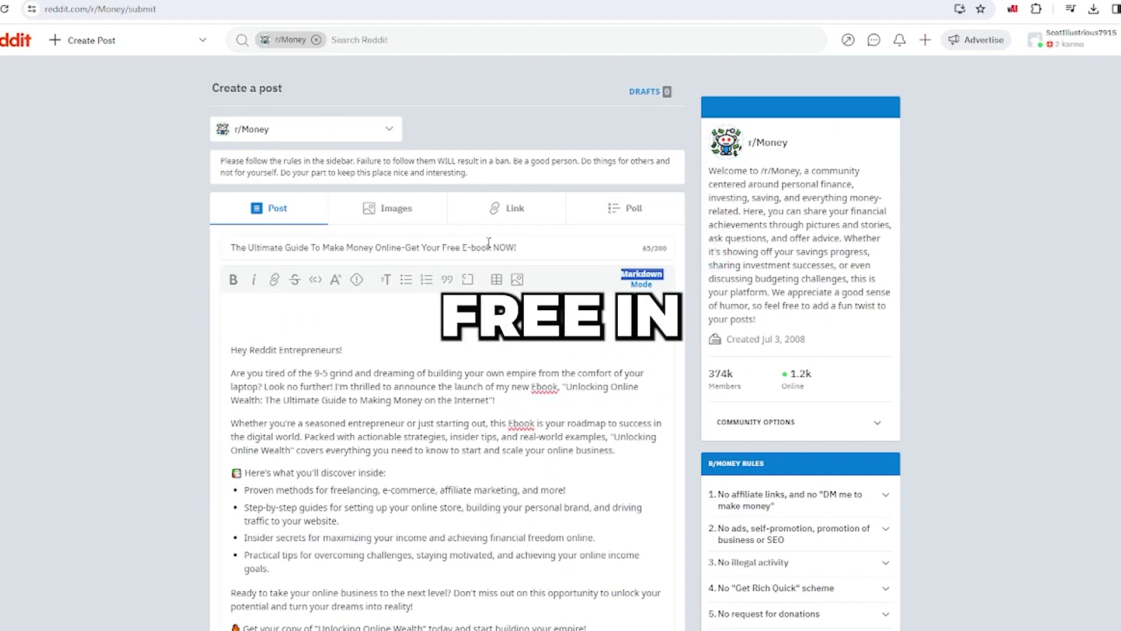
- Add a line after the first paragraph pointing readers to the profile, then review the post body
{"action": "left_click", "coordinate": [496, 400]}
{"action": "key", "text": "Return"}
{"action": "key", "text": "ctrl+v"}
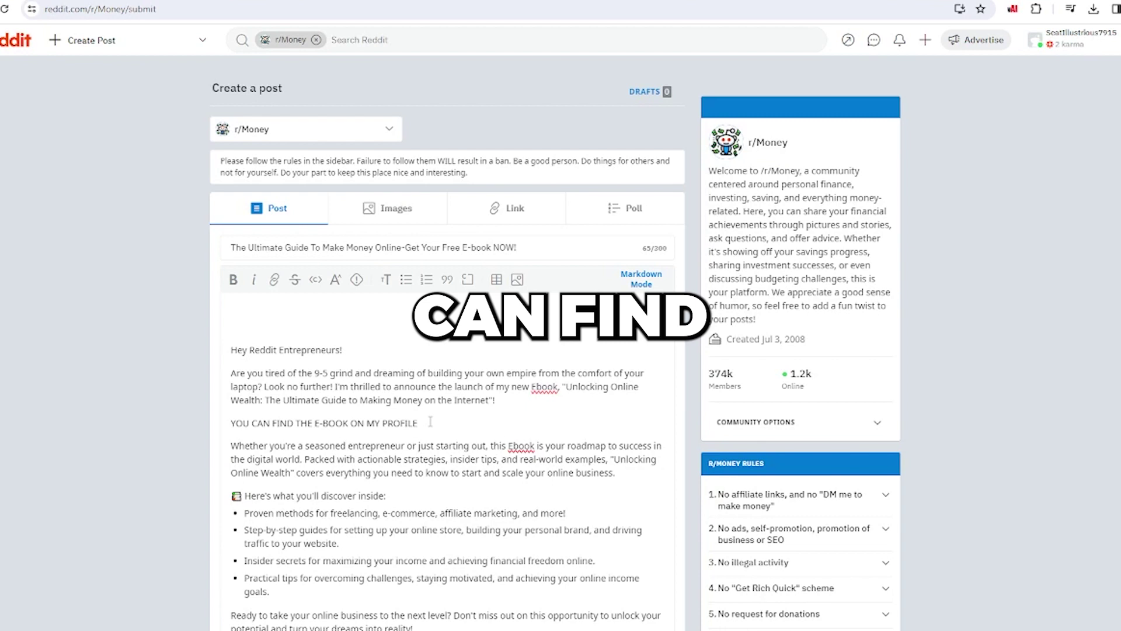
{"action": "left_click_drag", "start_coordinate": [417, 423], "coordinate": [230, 423]}
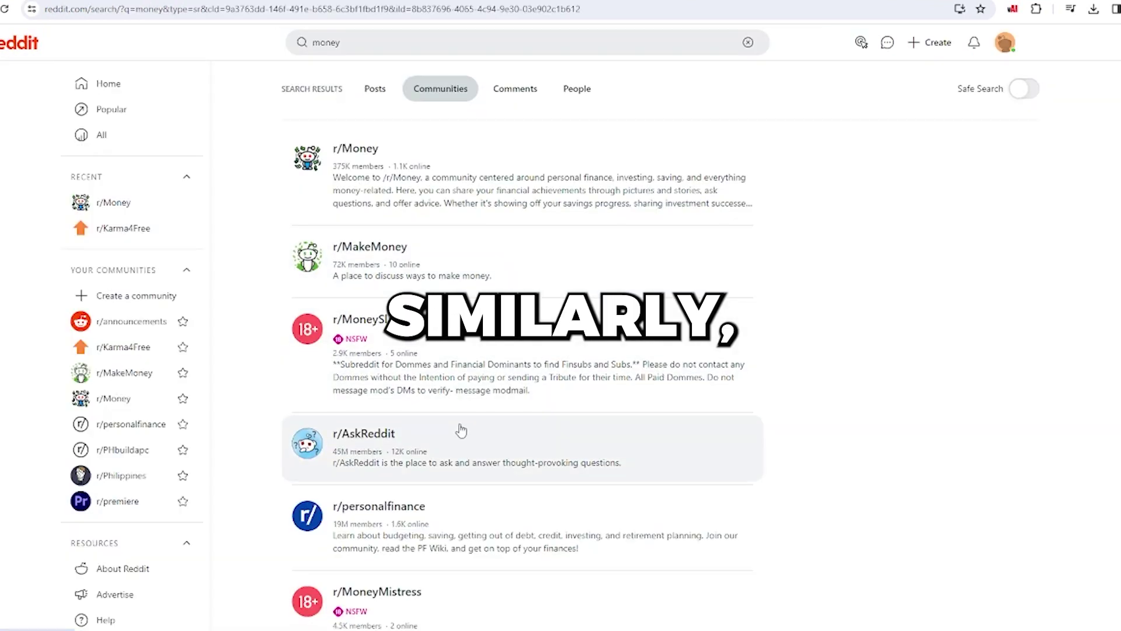
{"action": "scroll", "coordinate": [497, 409], "scroll_direction": "down", "scroll_amount": 9}
{"action": "scroll", "coordinate": [503, 430], "scroll_direction": "down", "scroll_amount": 7}
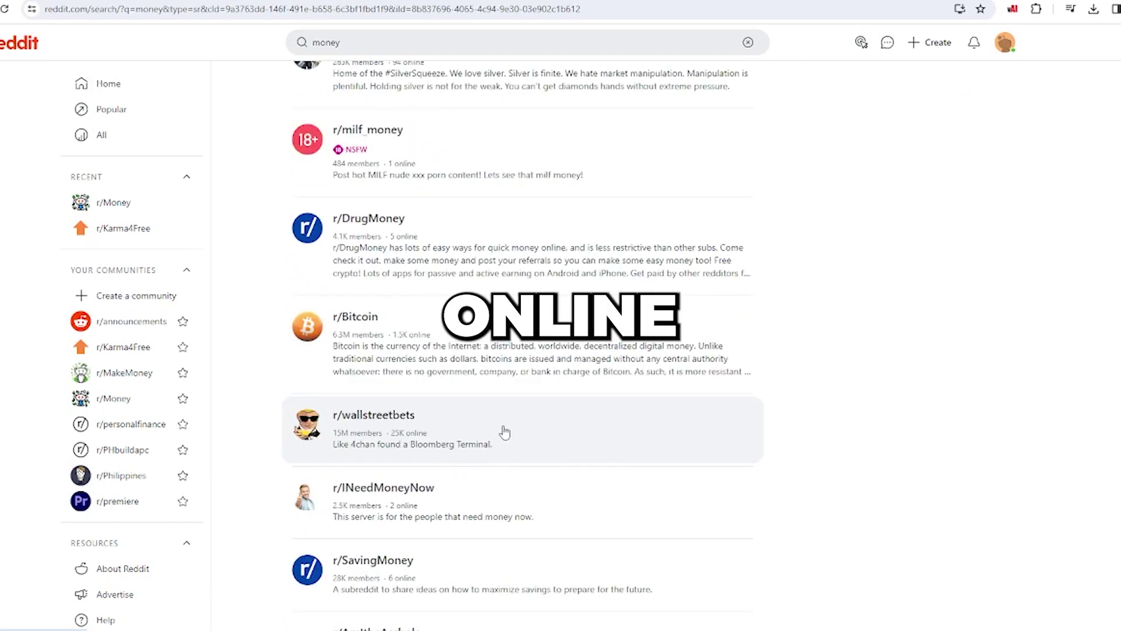
{"action": "scroll", "coordinate": [339, 526], "scroll_direction": "down", "scroll_amount": 5}
{"action": "scroll", "coordinate": [409, 467], "scroll_direction": "down", "scroll_amount": 5}
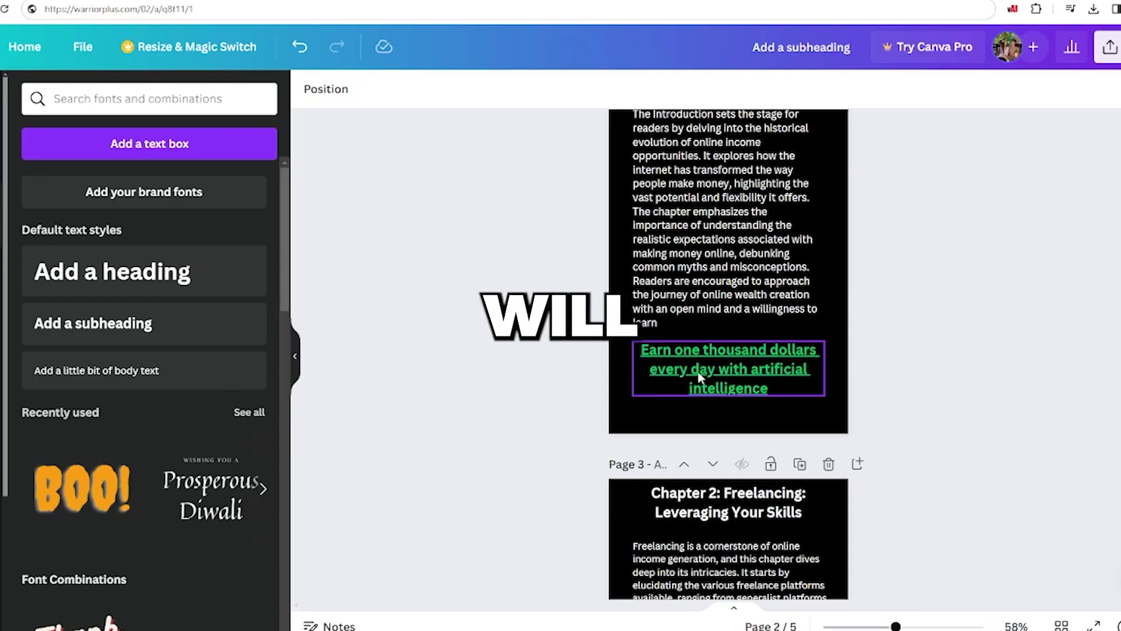
{"action": "scroll", "coordinate": [1051, 310], "scroll_direction": "down", "scroll_amount": 7}
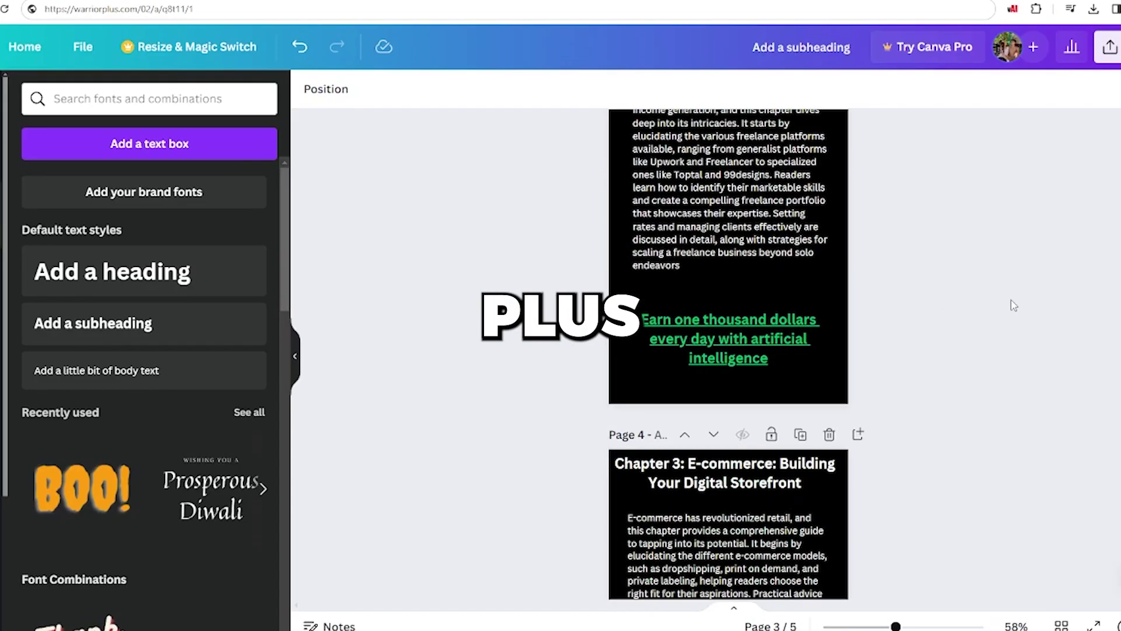
{"action": "scroll", "coordinate": [1065, 307], "scroll_direction": "down", "scroll_amount": 5}
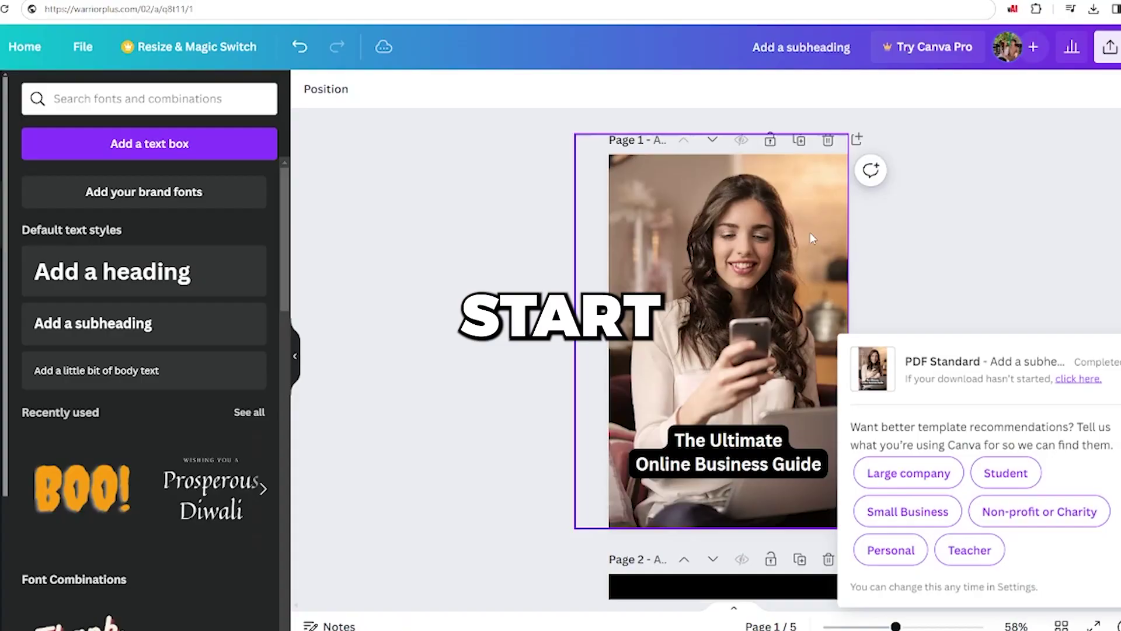
{"action": "scroll", "coordinate": [809, 233], "scroll_direction": "down", "scroll_amount": 3}
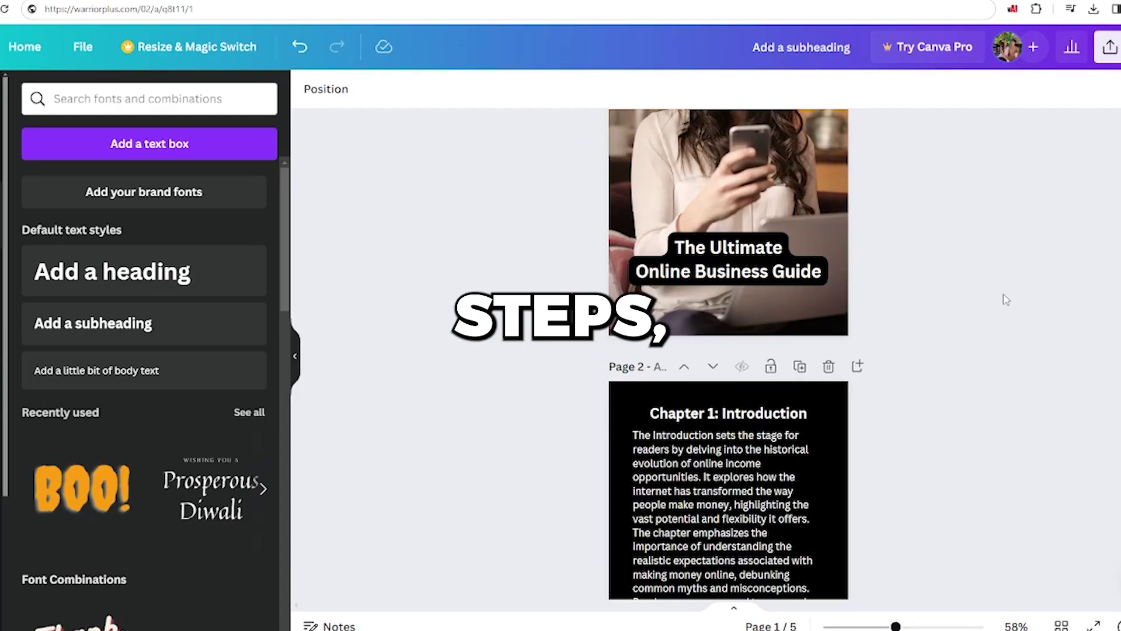